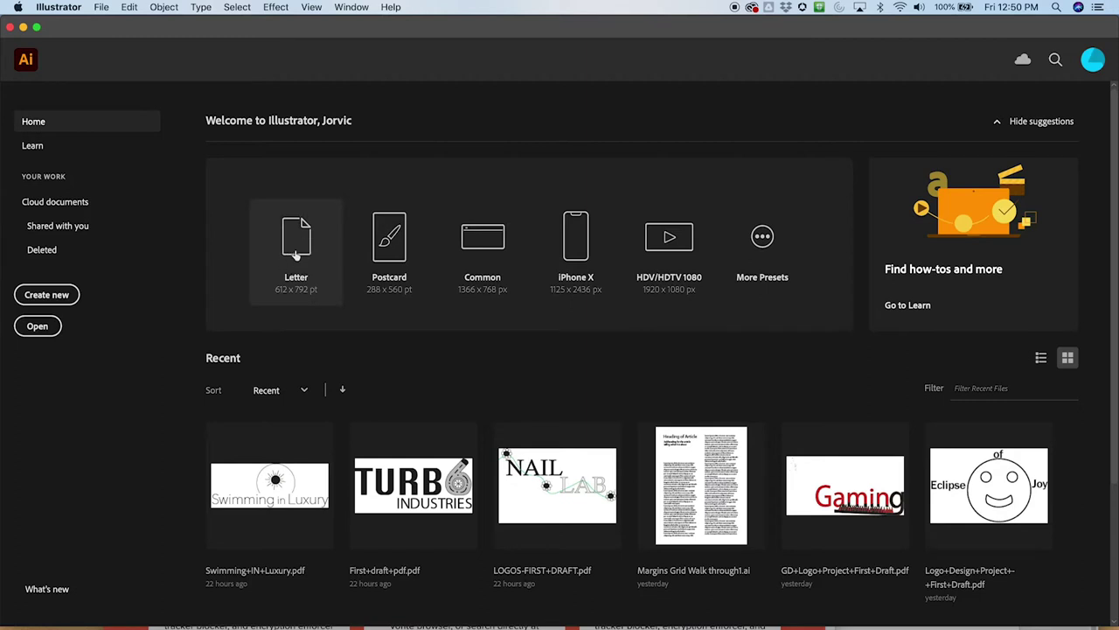
- Create a new blank Letter-size (612 x 792 pt) document from the Home screen preset
{"action": "left_click", "coordinate": [296, 254]}
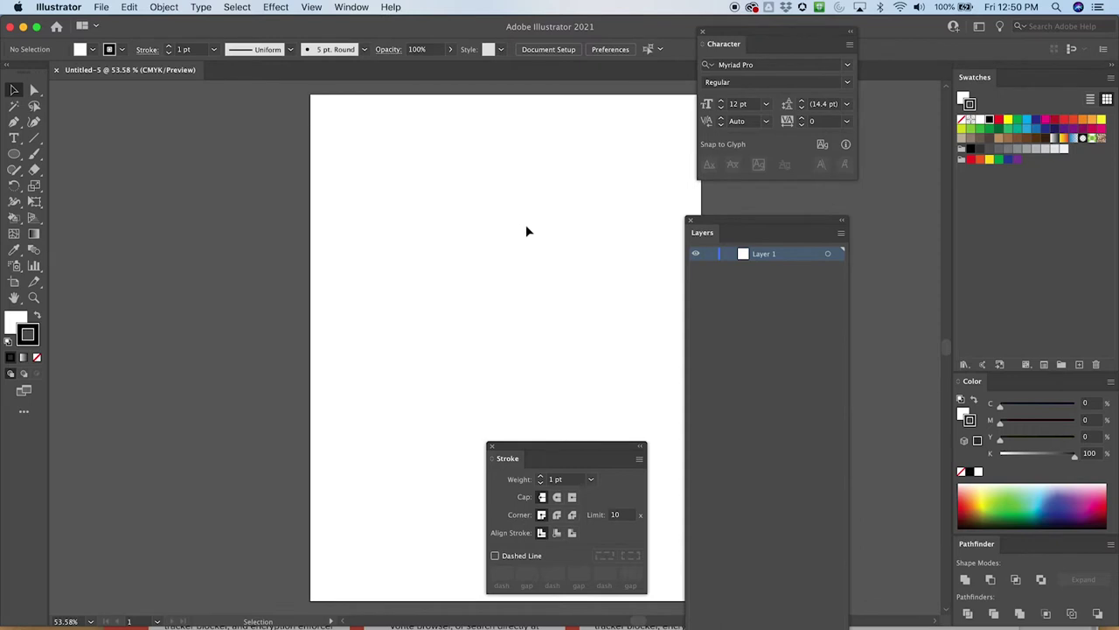
- Dock the floating Layers, Character and Stroke panels on the right and regroup the Color panel
{"action": "left_click_drag", "start_coordinate": [737, 221], "coordinate": [833, 189]}
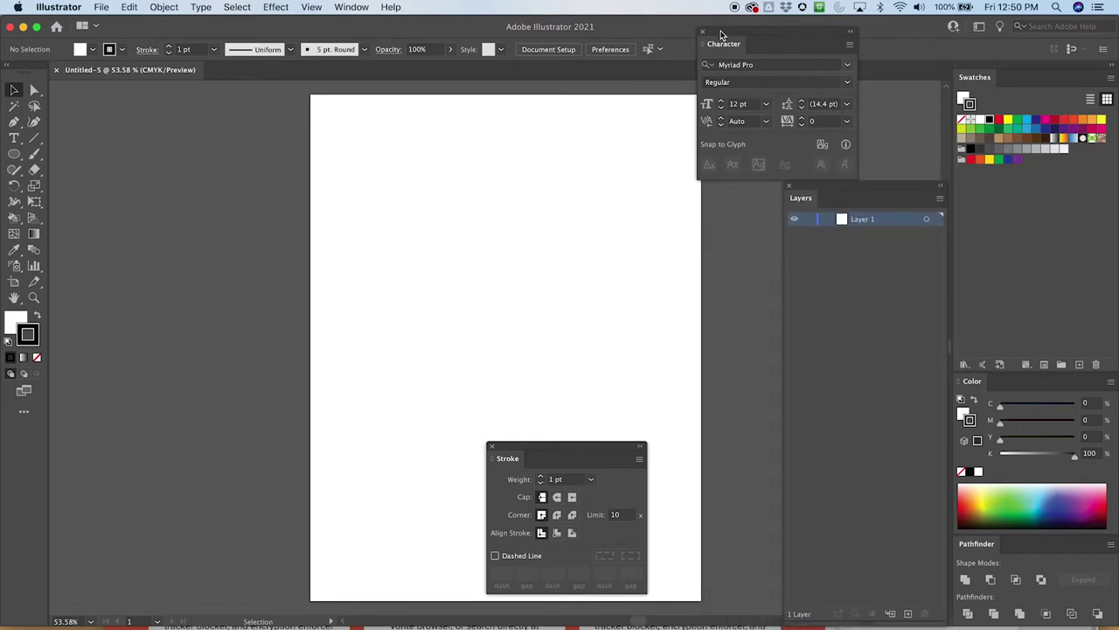
{"action": "left_click_drag", "start_coordinate": [719, 35], "coordinate": [805, 34]}
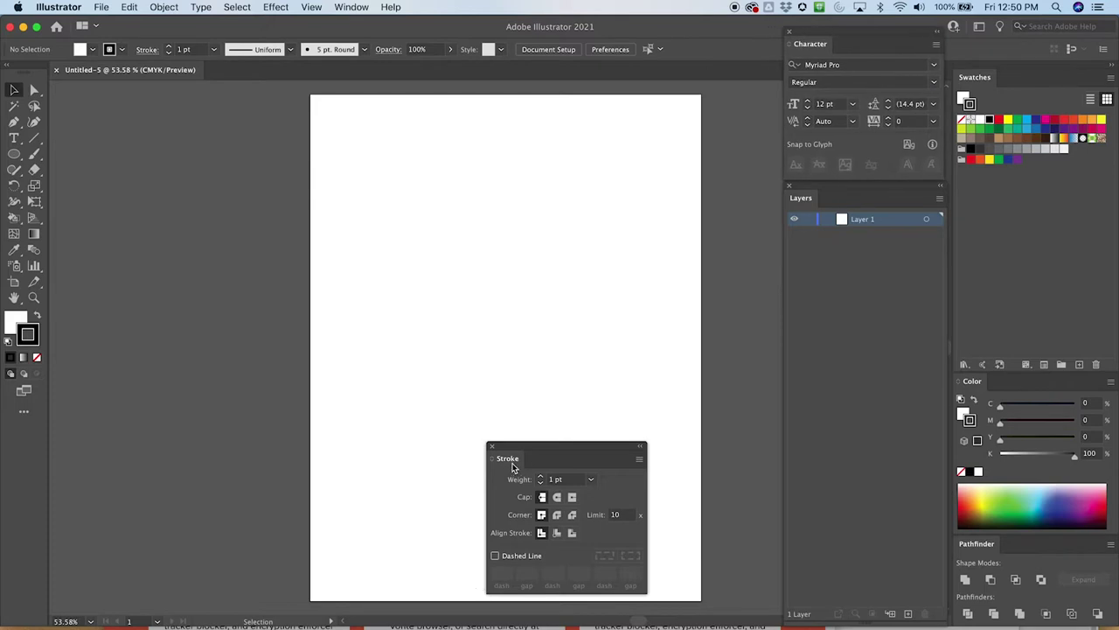
{"action": "mouse_move", "coordinate": [536, 446]}
{"action": "left_mouse_down"}
{"action": "mouse_move", "coordinate": [936, 399]}
{"action": "mouse_move", "coordinate": [997, 371]}
{"action": "left_mouse_up"}
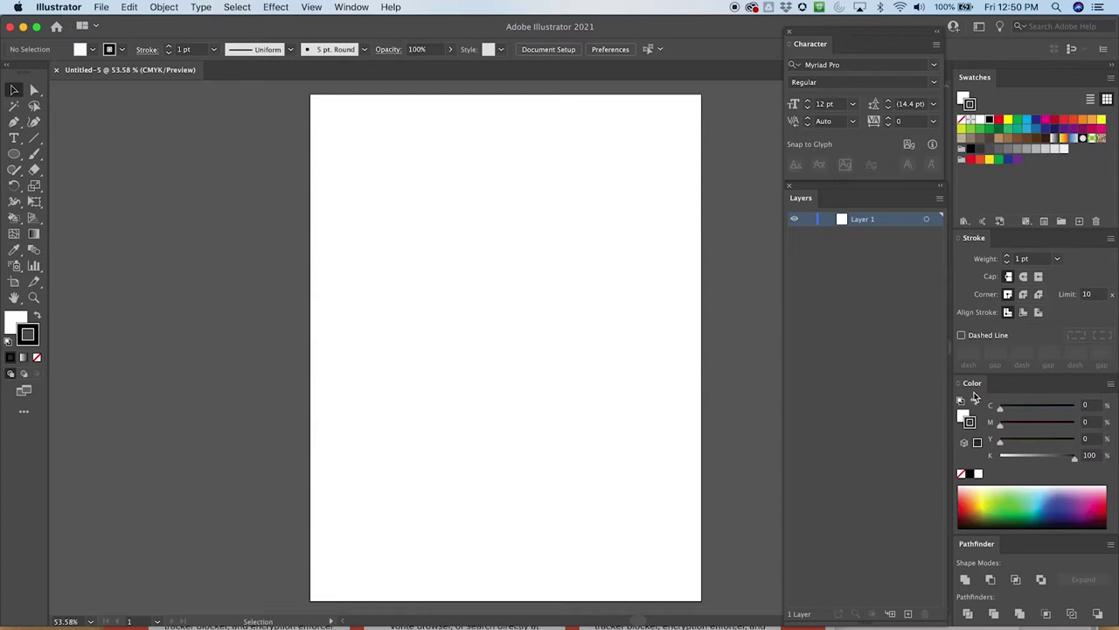
{"action": "left_click_drag", "start_coordinate": [973, 385], "coordinate": [970, 243]}
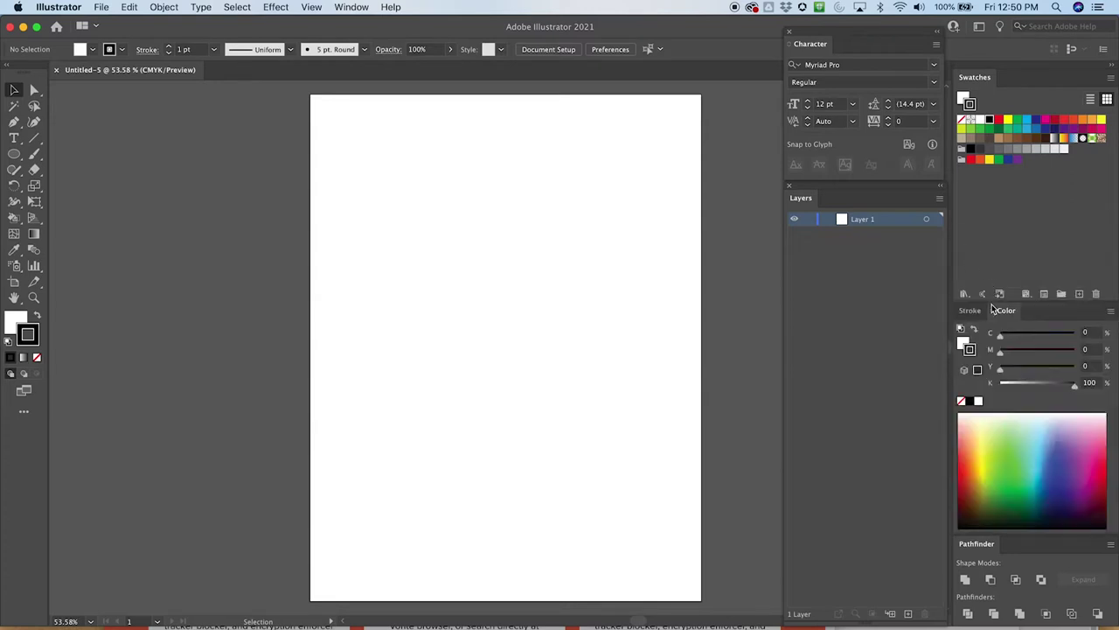
{"action": "mouse_move", "coordinate": [999, 312]}
{"action": "left_mouse_down"}
{"action": "mouse_move", "coordinate": [1003, 282]}
{"action": "mouse_move", "coordinate": [978, 302]}
{"action": "left_mouse_up"}
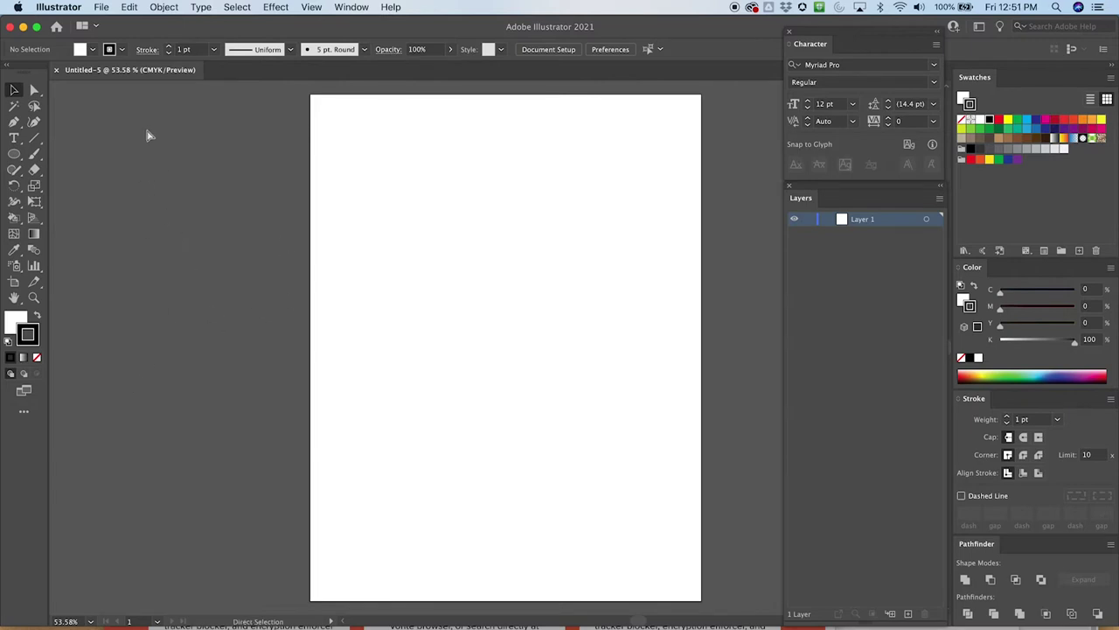
- Show rulers measured in inches and collapse the toolbar to a single column
{"action": "key", "text": "super+r"}
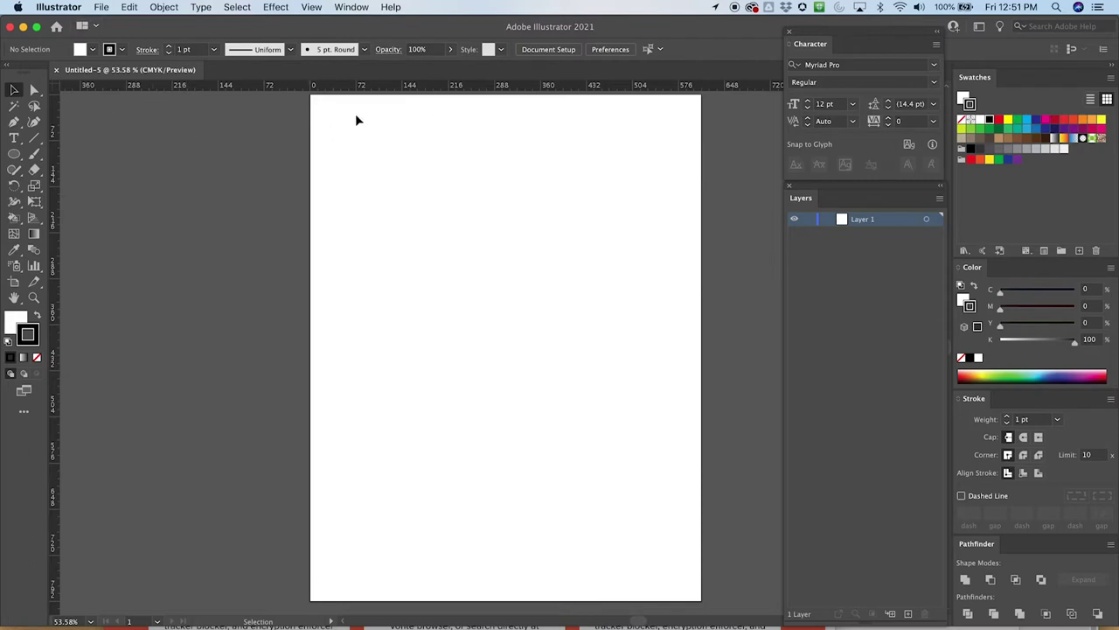
{"action": "right_click", "coordinate": [454, 88]}
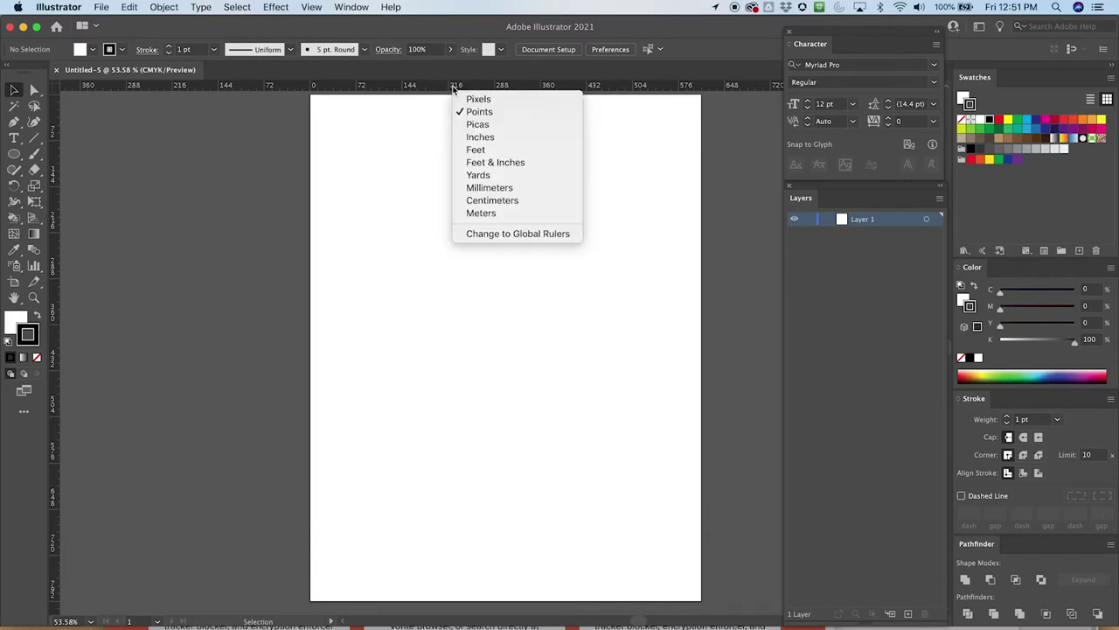
{"action": "left_click", "coordinate": [500, 137]}
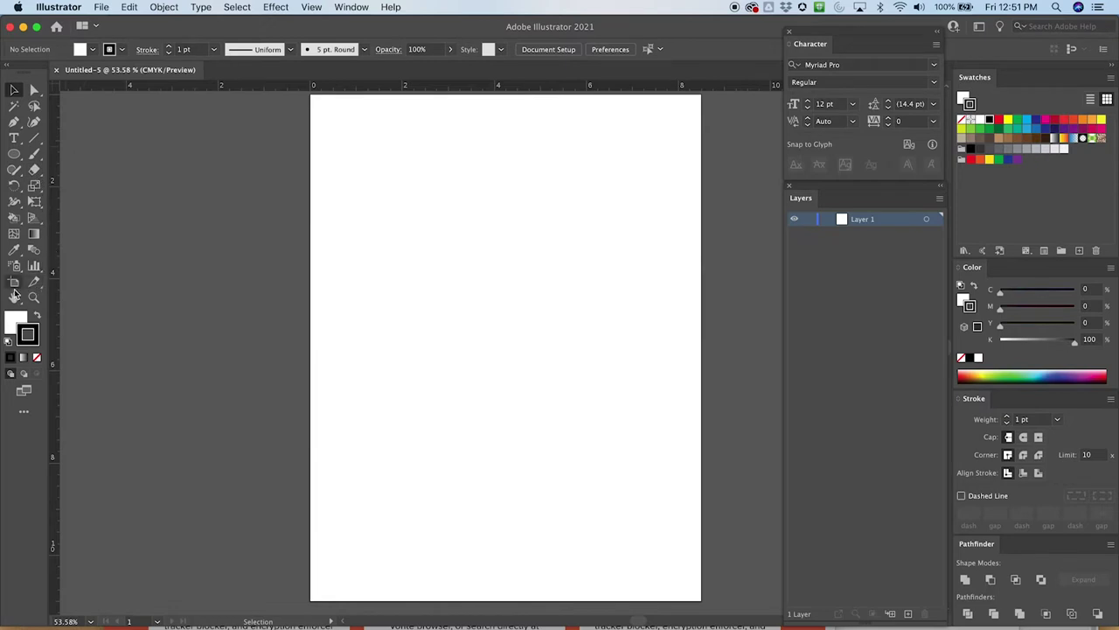
{"action": "left_click", "coordinate": [10, 70]}
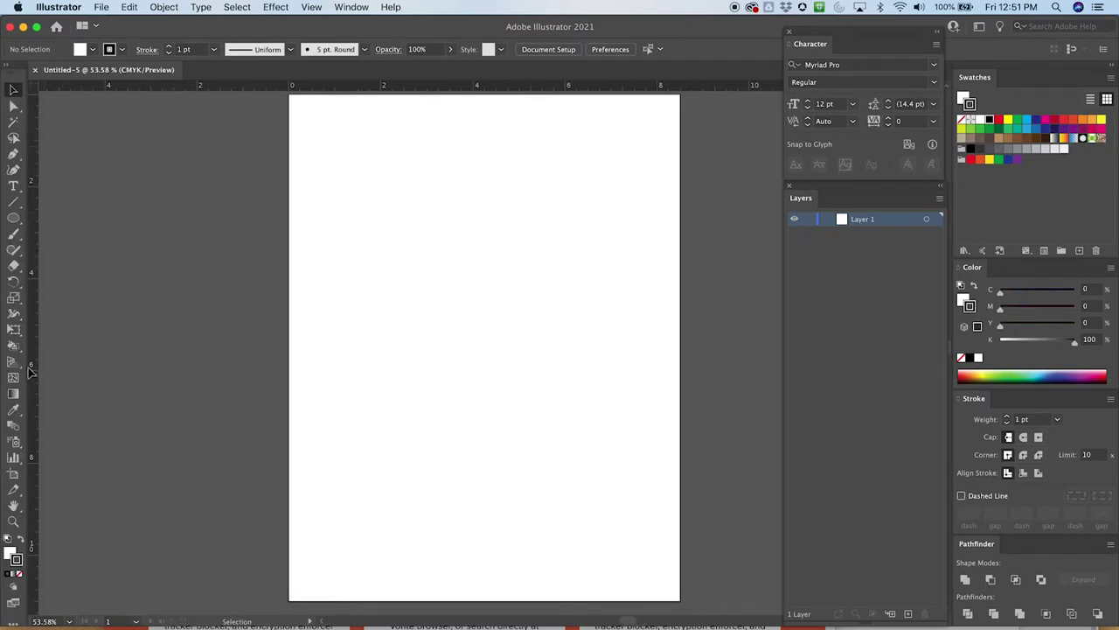
- With the Artboard tool, drag the artboard's top edge down to 8.5 × 6.512 in
{"action": "left_click", "coordinate": [14, 478]}
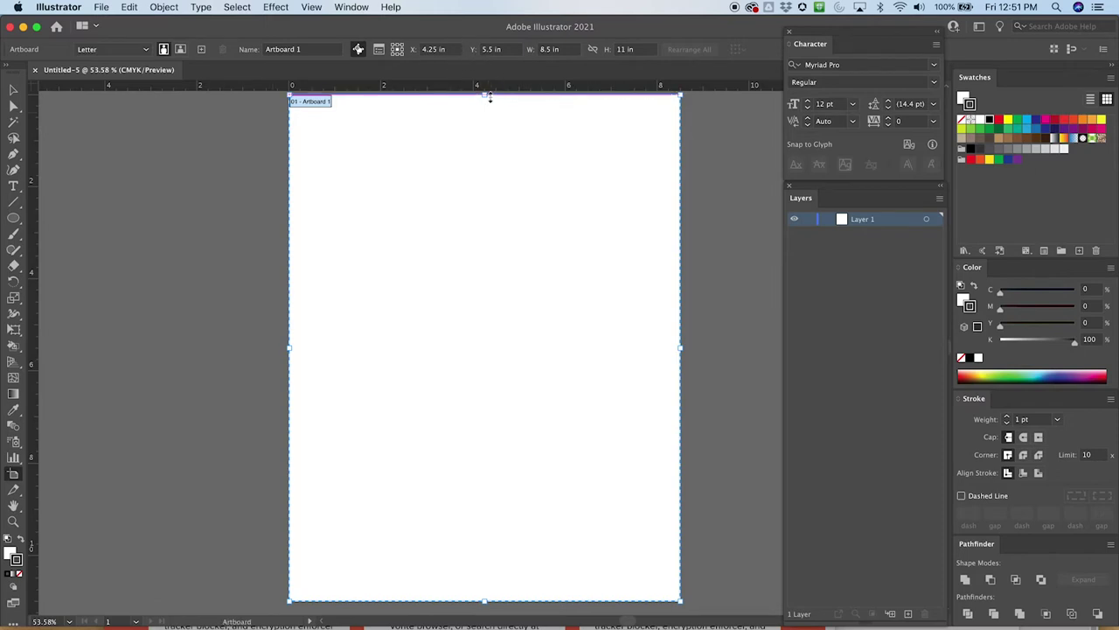
{"action": "left_click_drag", "start_coordinate": [484, 96], "coordinate": [485, 312]}
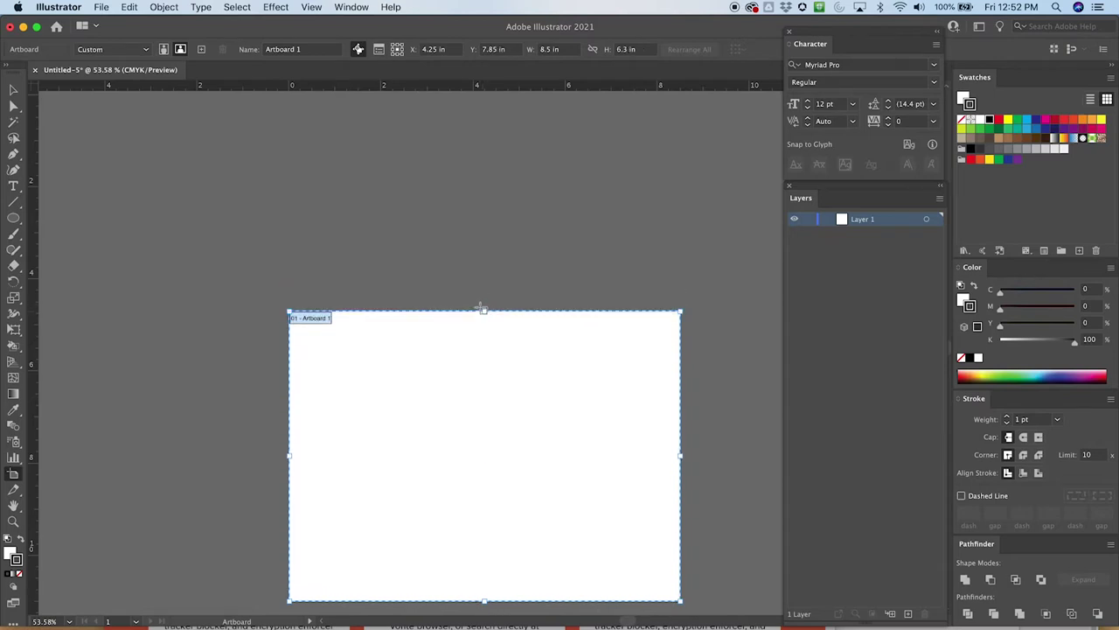
{"action": "key", "text": "super+equal"}
{"action": "key", "text": "super+equal"}
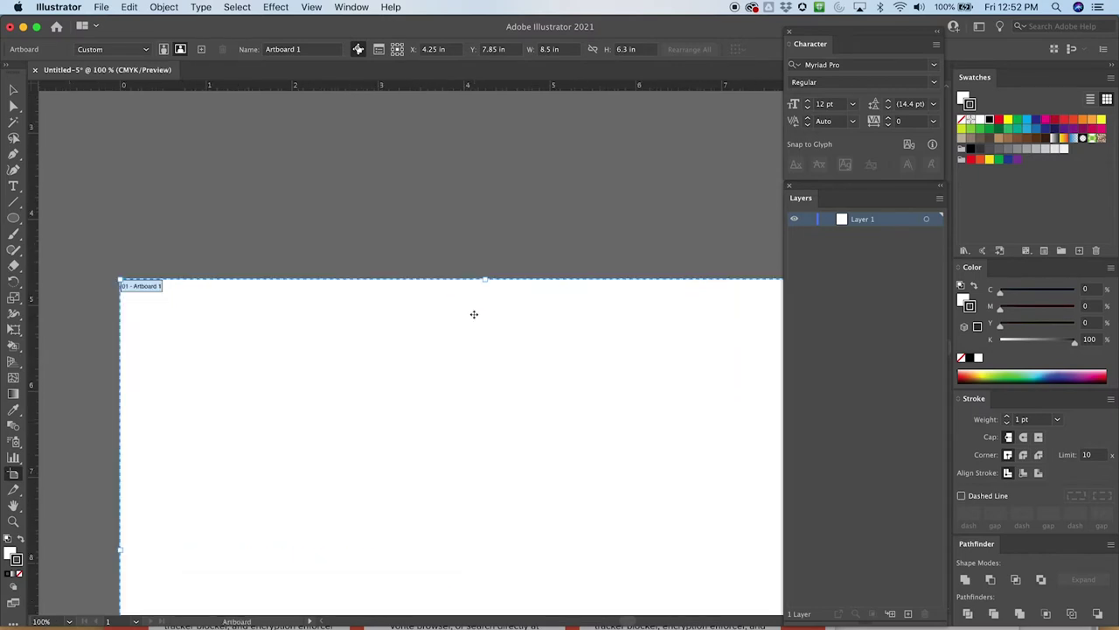
{"action": "left_click_drag", "start_coordinate": [424, 334], "coordinate": [369, 273]}
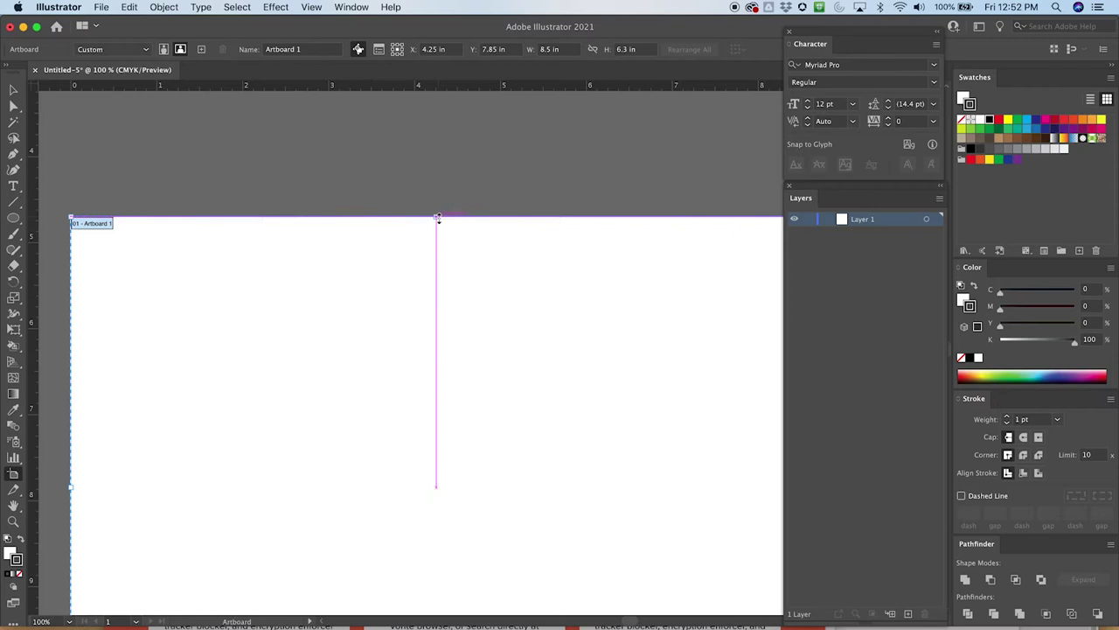
{"action": "left_click_drag", "start_coordinate": [436, 218], "coordinate": [435, 199]}
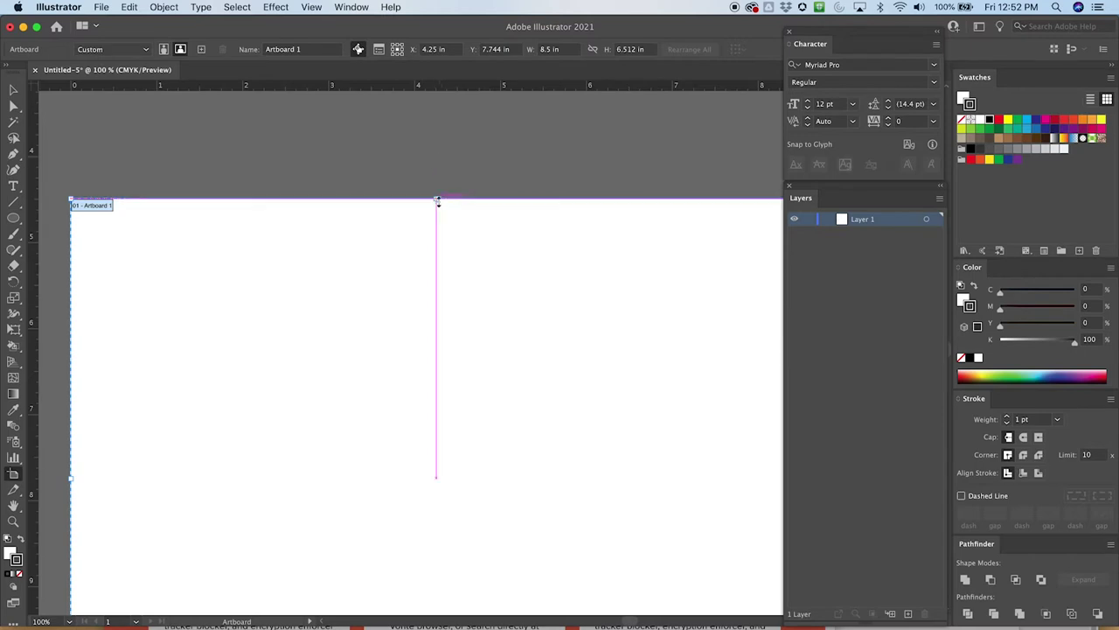
{"action": "left_click_drag", "start_coordinate": [436, 198], "coordinate": [439, 200]}
- Shorten the artboard further and enter an exact height of 5.5 in
{"action": "key", "text": "space"}
{"action": "left_click_drag", "start_coordinate": [262, 355], "coordinate": [307, 190]}
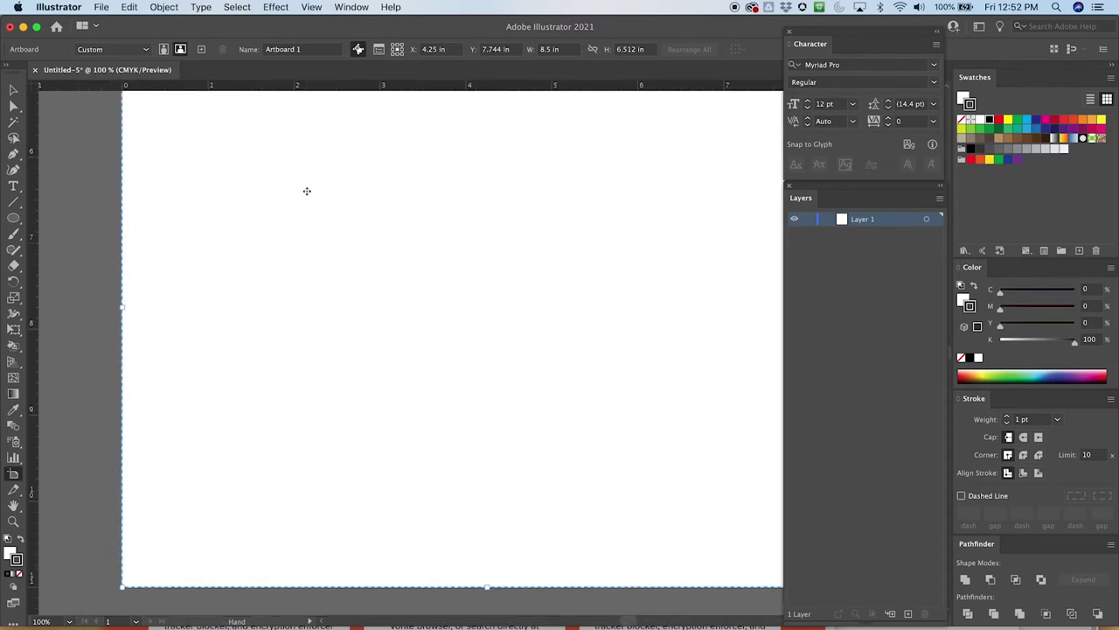
{"action": "key", "text": "super+0"}
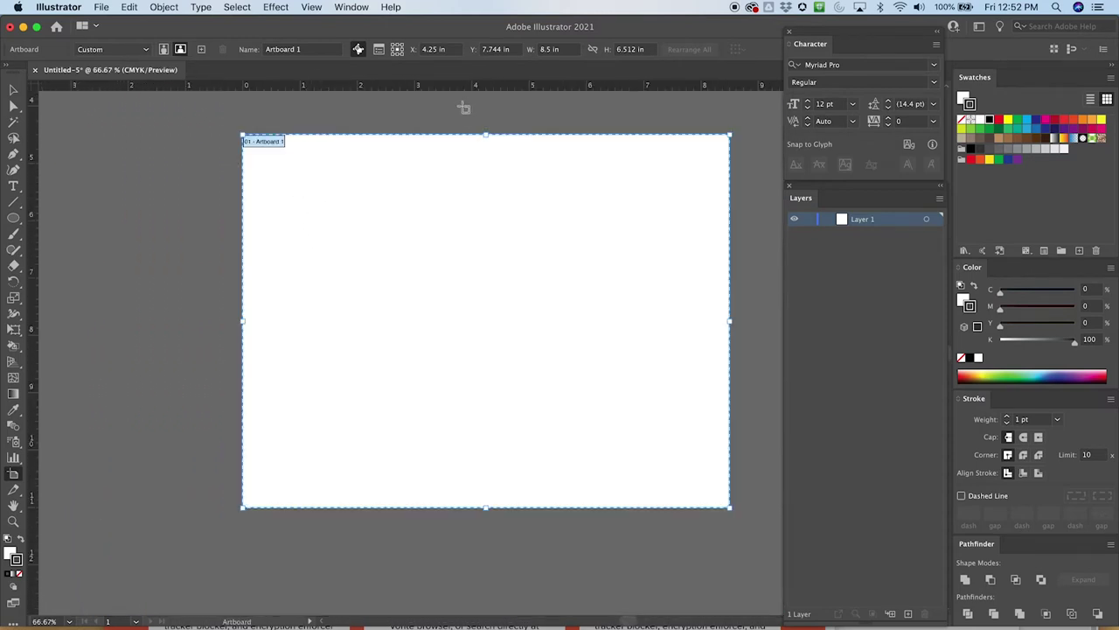
{"action": "left_click_drag", "start_coordinate": [486, 133], "coordinate": [477, 192]}
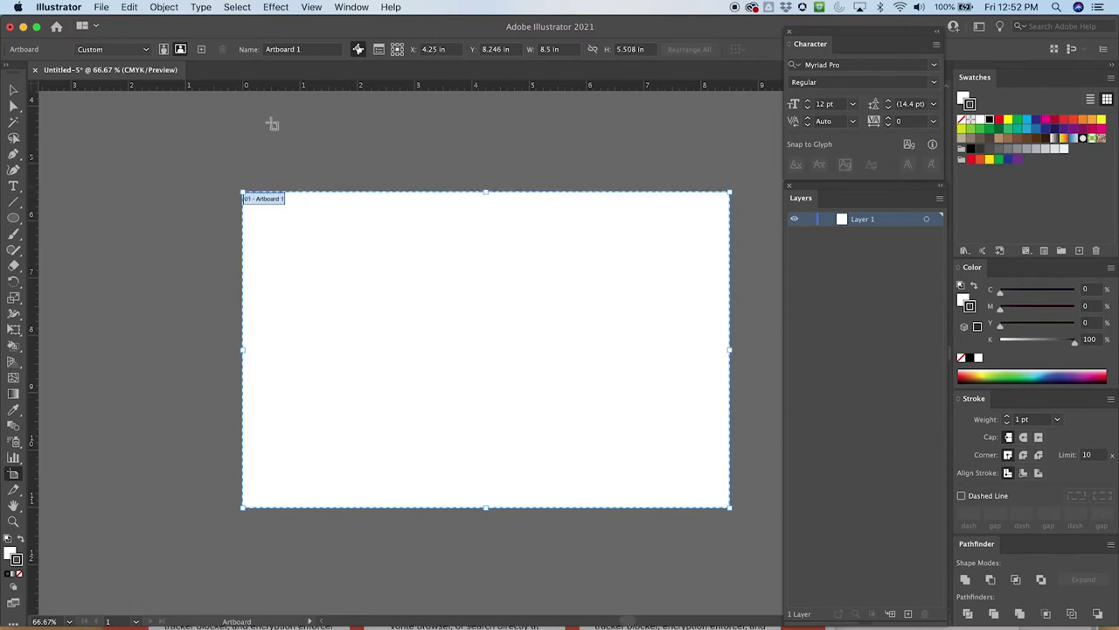
{"action": "key", "text": "v"}
{"action": "key", "text": "shift+o"}
{"action": "left_click", "coordinate": [632, 50]}
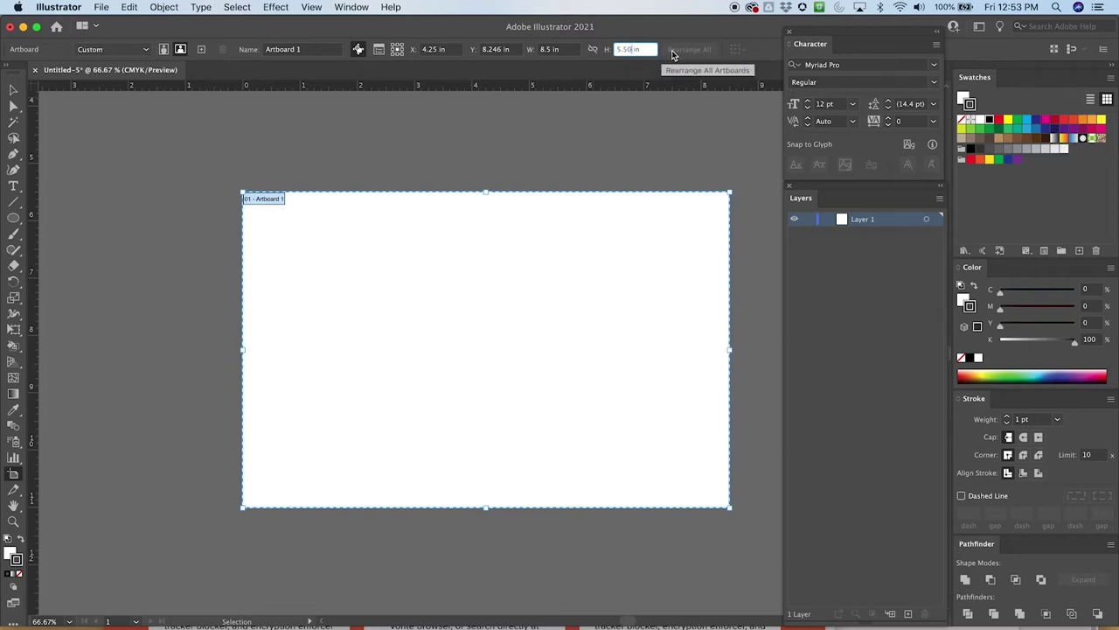
{"action": "key", "text": "Return"}
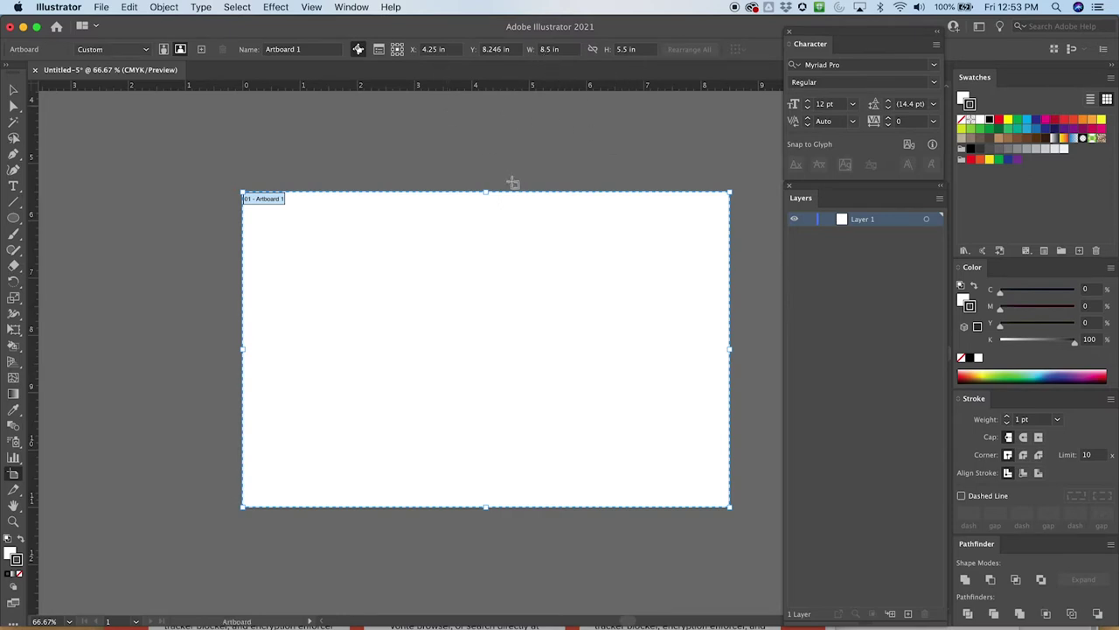
- Check the 8.5 × 5.5 in size in Artboard Options, cancel, then bring the Word bistro document forward
{"action": "key", "text": "Return"}
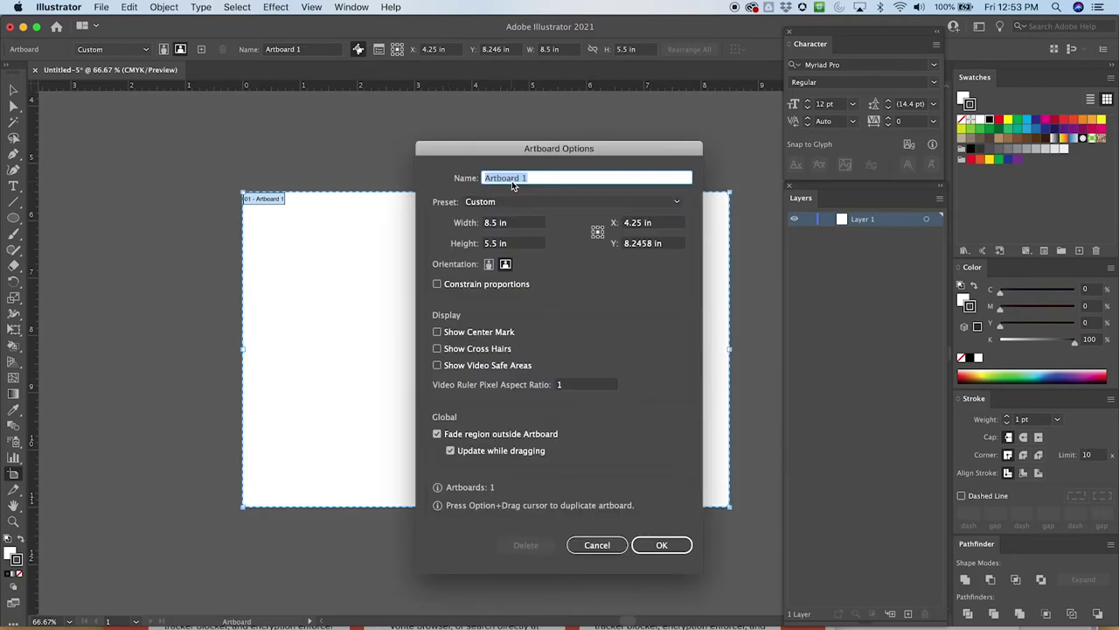
{"action": "left_click", "coordinate": [597, 545]}
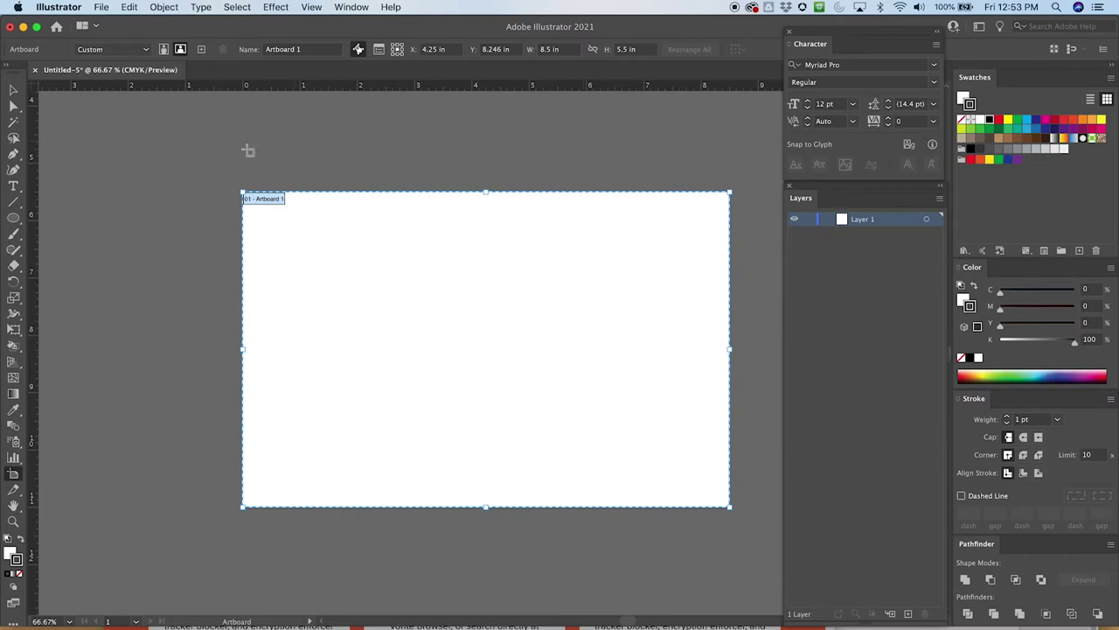
{"action": "left_click", "coordinate": [13, 90]}
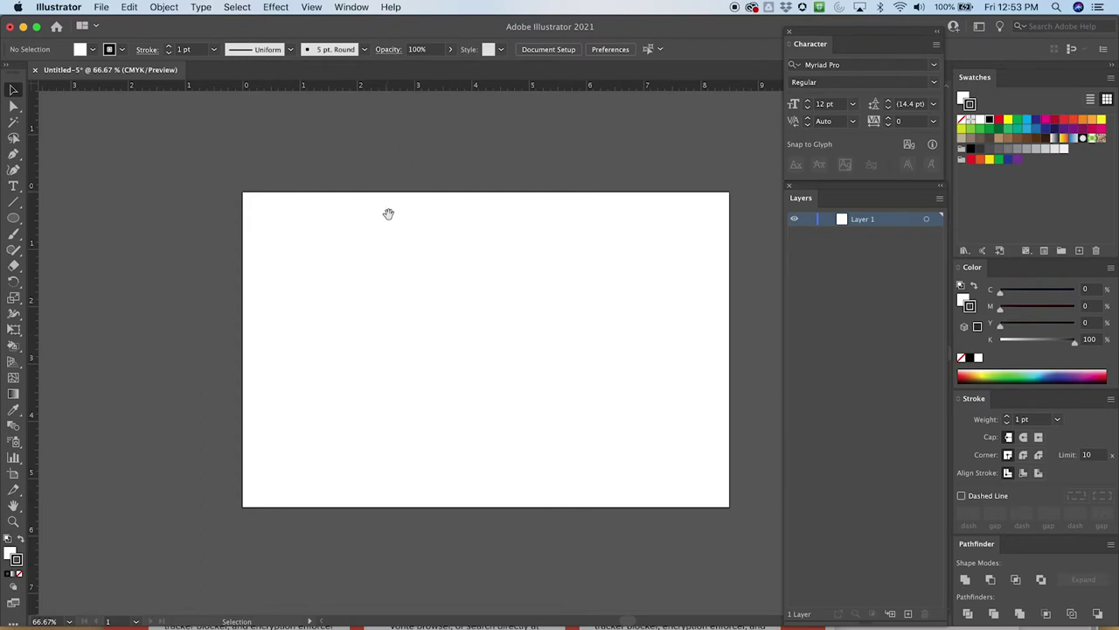
{"action": "left_click_drag", "start_coordinate": [387, 212], "coordinate": [324, 225]}
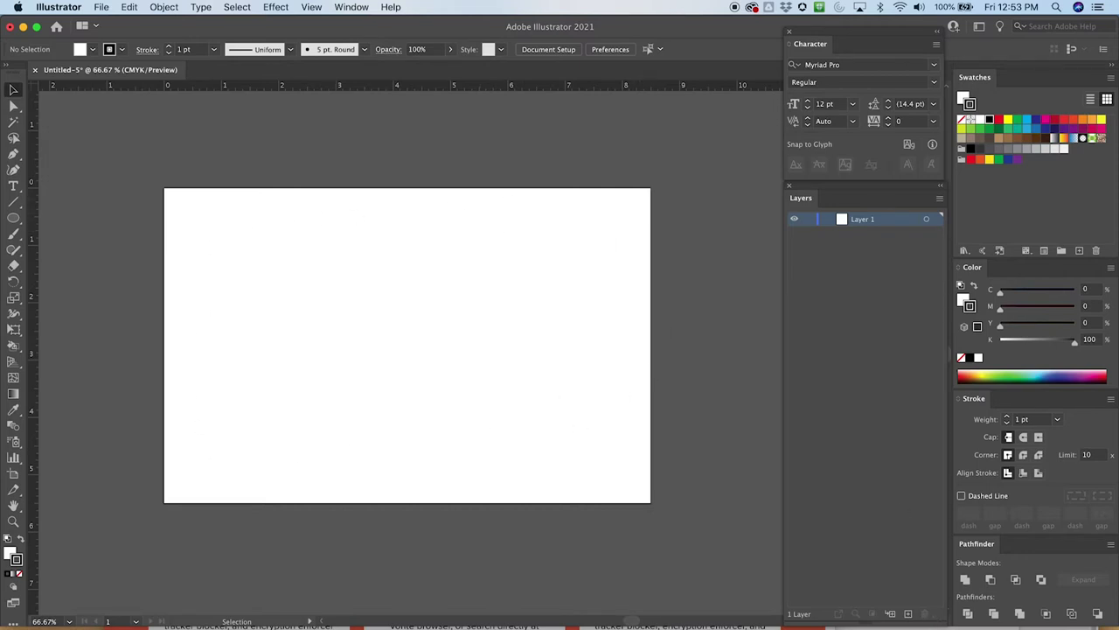
{"action": "key", "text": "super+Tab"}
{"action": "left_click_drag", "start_coordinate": [1098, 628], "coordinate": [1023, 604]}
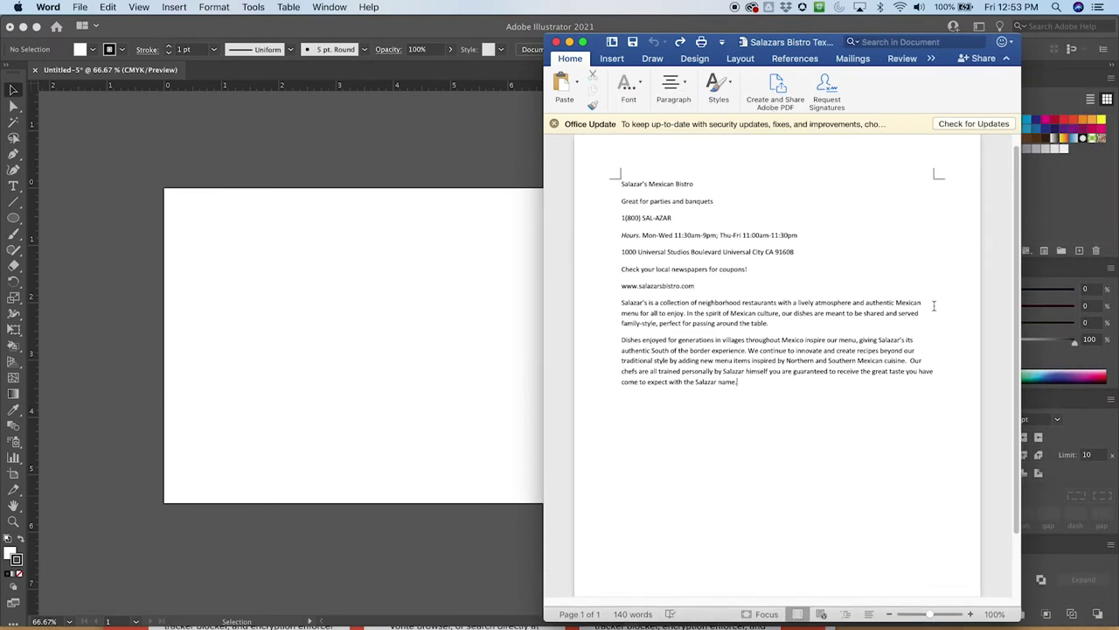
- Position the Salazars Bistro Word window over the Illustrator canvas, then switch to Firefox on DuckDuckGo
{"action": "left_click_drag", "start_coordinate": [742, 43], "coordinate": [648, 31]}
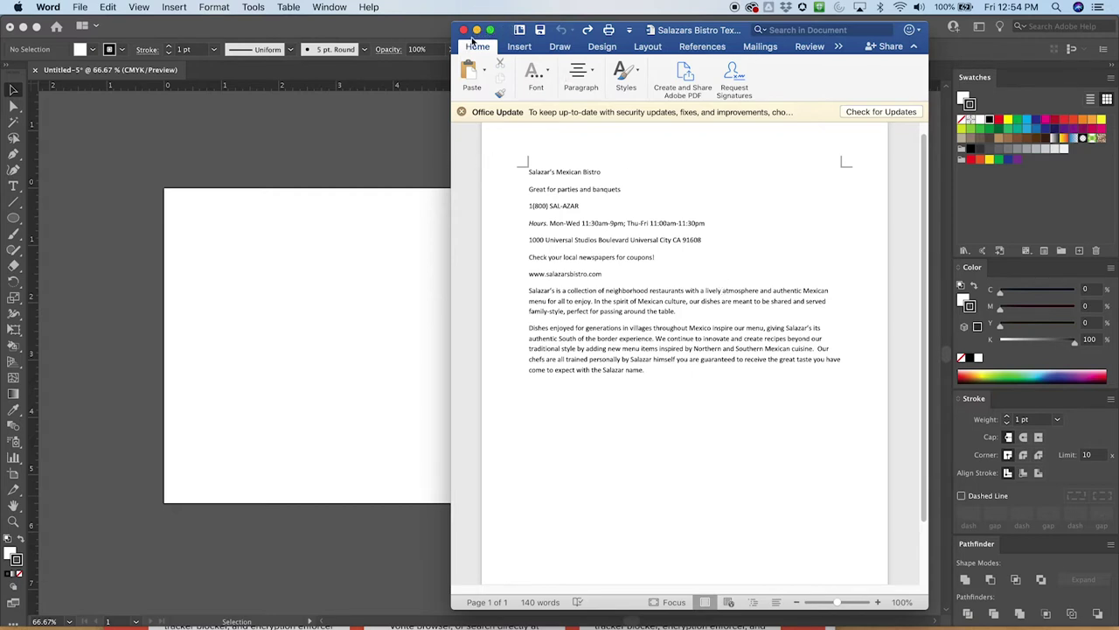
{"action": "key", "text": "super+Tab"}
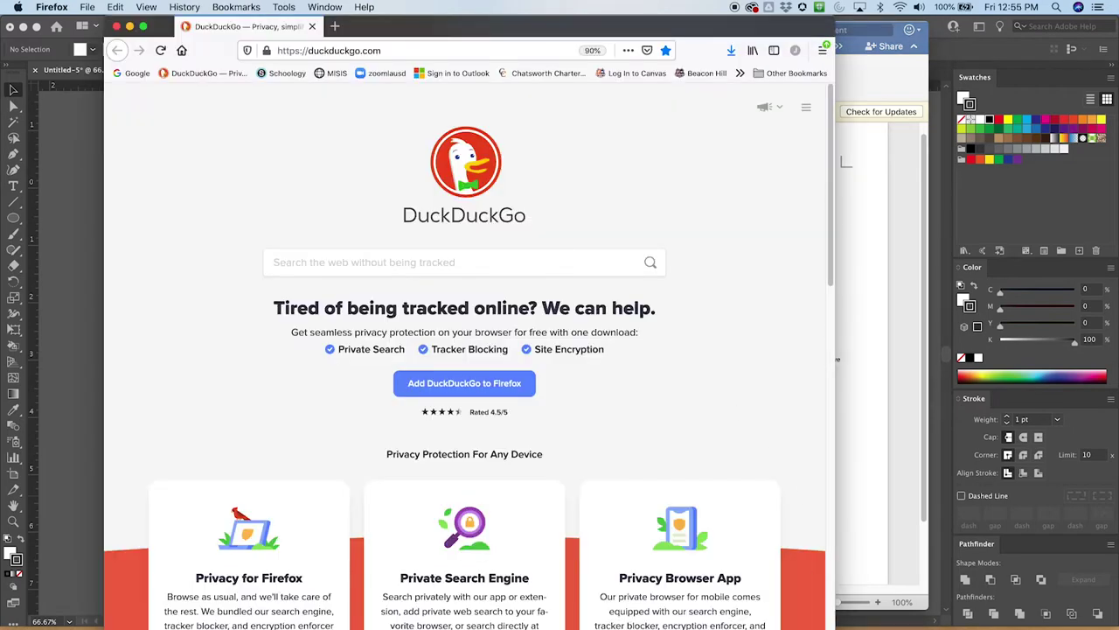
- Search DuckDuckGo for 'creative commons' and open the creativecommons.org home page
{"action": "mouse_move", "coordinate": [834, 626]}
{"action": "left_mouse_down"}
{"action": "mouse_move", "coordinate": [824, 487]}
{"action": "mouse_move", "coordinate": [828, 612]}
{"action": "left_mouse_up"}
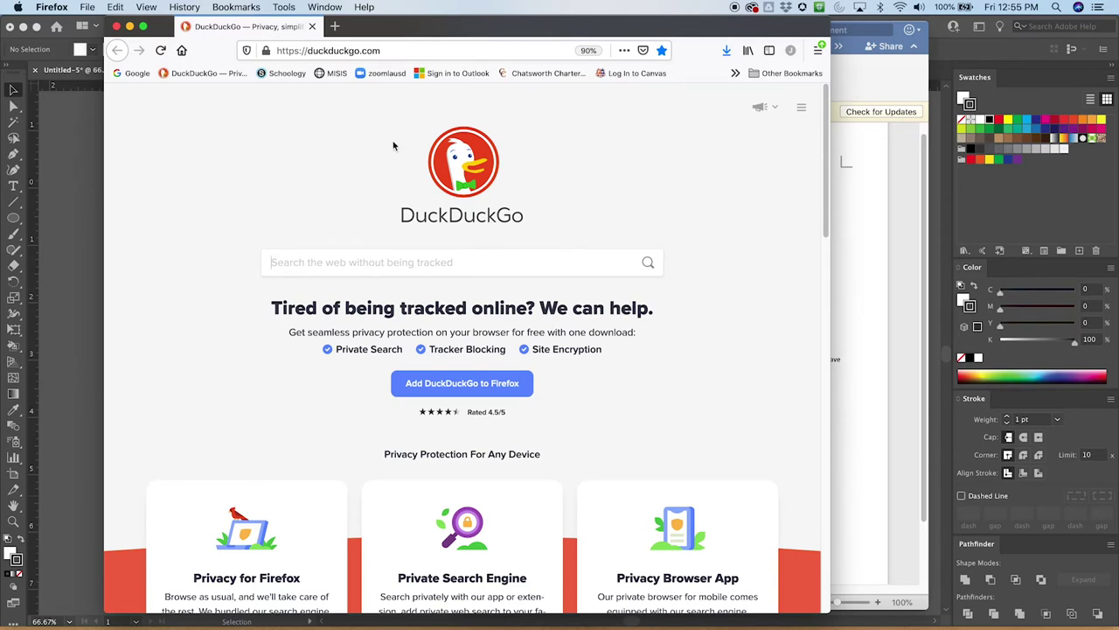
{"action": "type", "text": "co"}
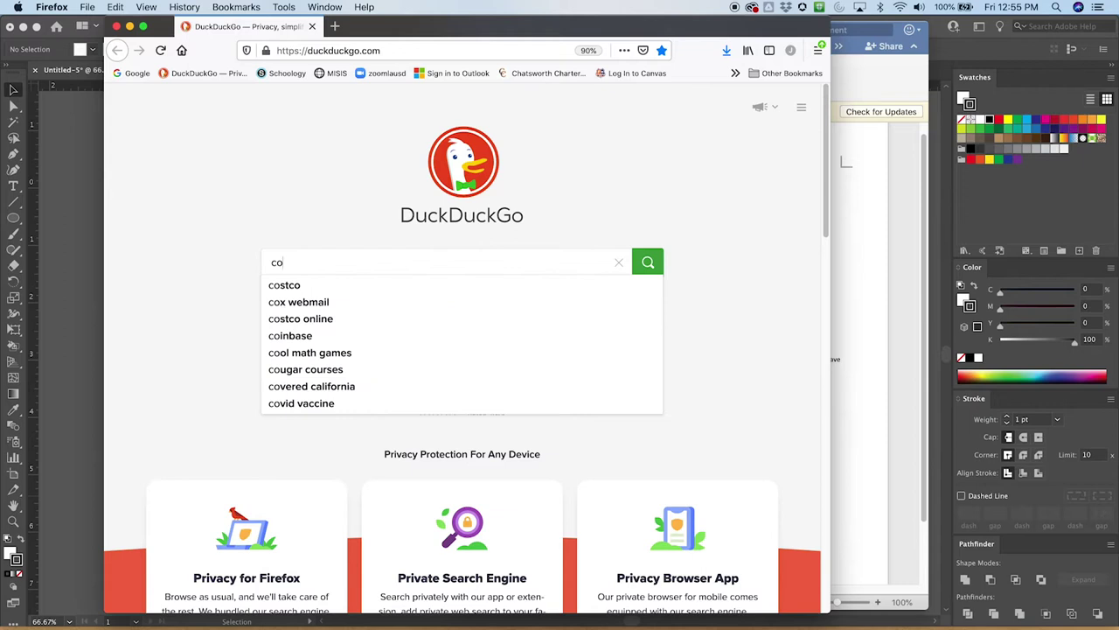
{"action": "key", "text": "BackSpace"}
{"action": "type", "text": "reati"}
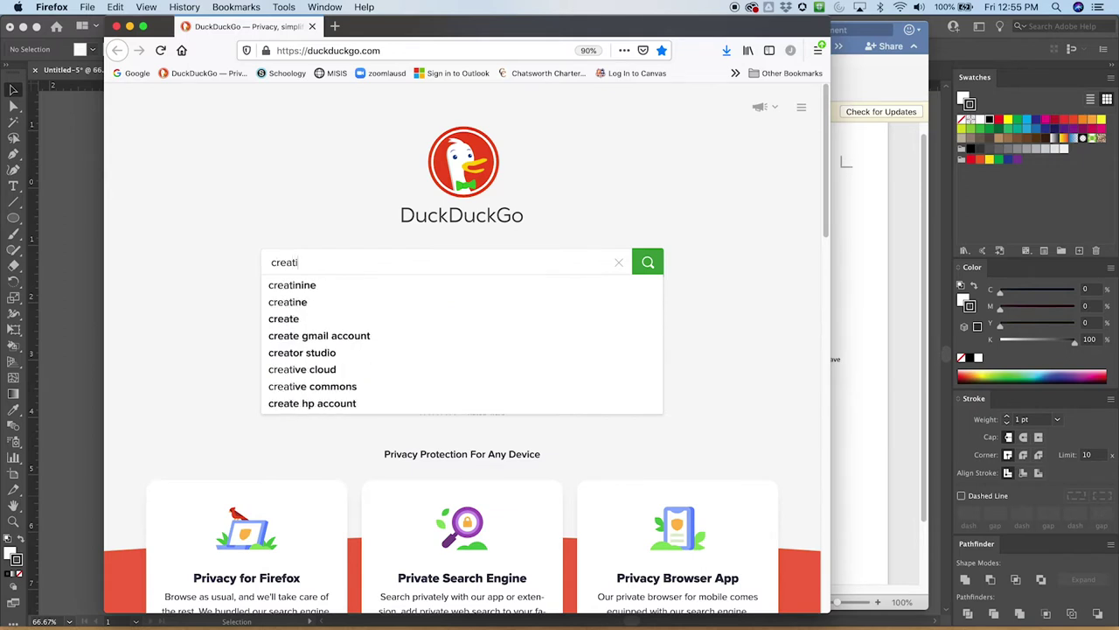
{"action": "type", "text": "ve"}
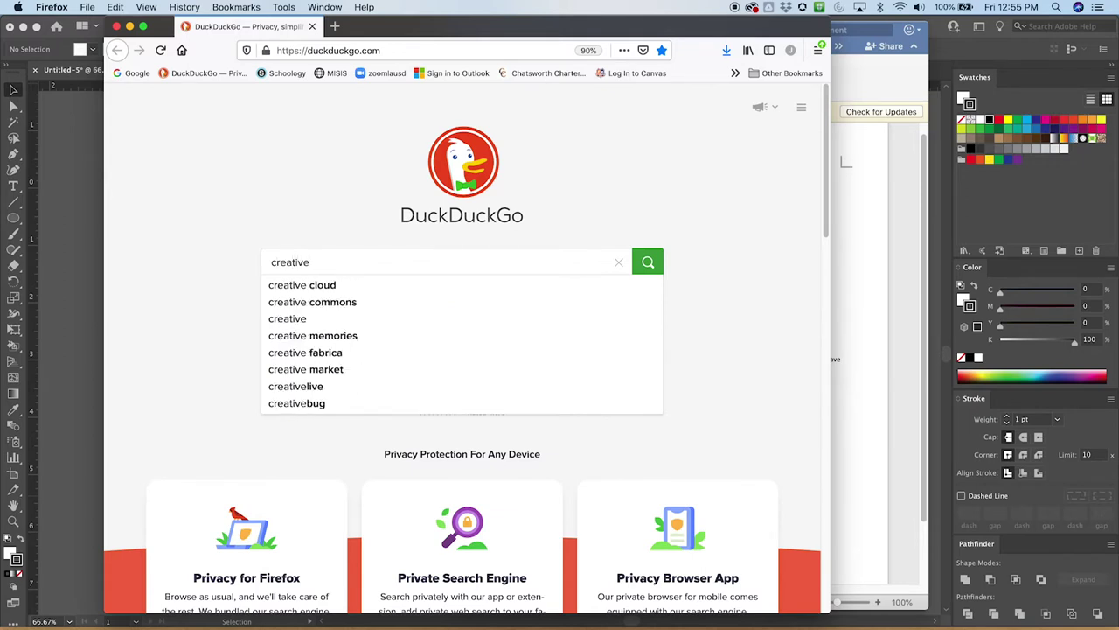
{"action": "key", "text": "Down"}
{"action": "key", "text": "Down"}
{"action": "key", "text": "Return"}
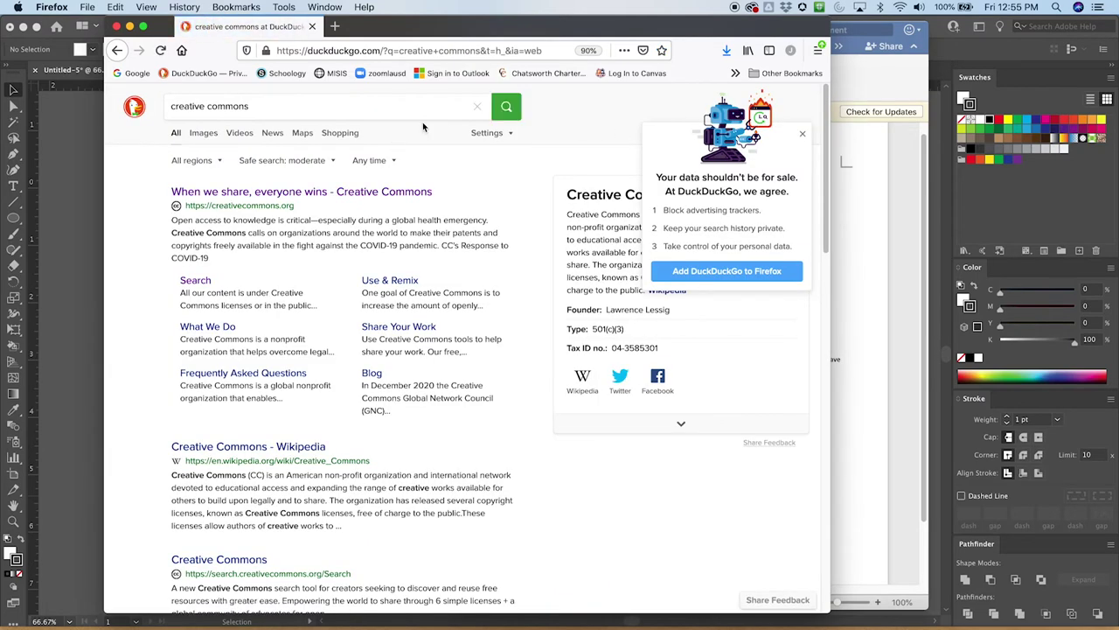
{"action": "left_click", "coordinate": [334, 192]}
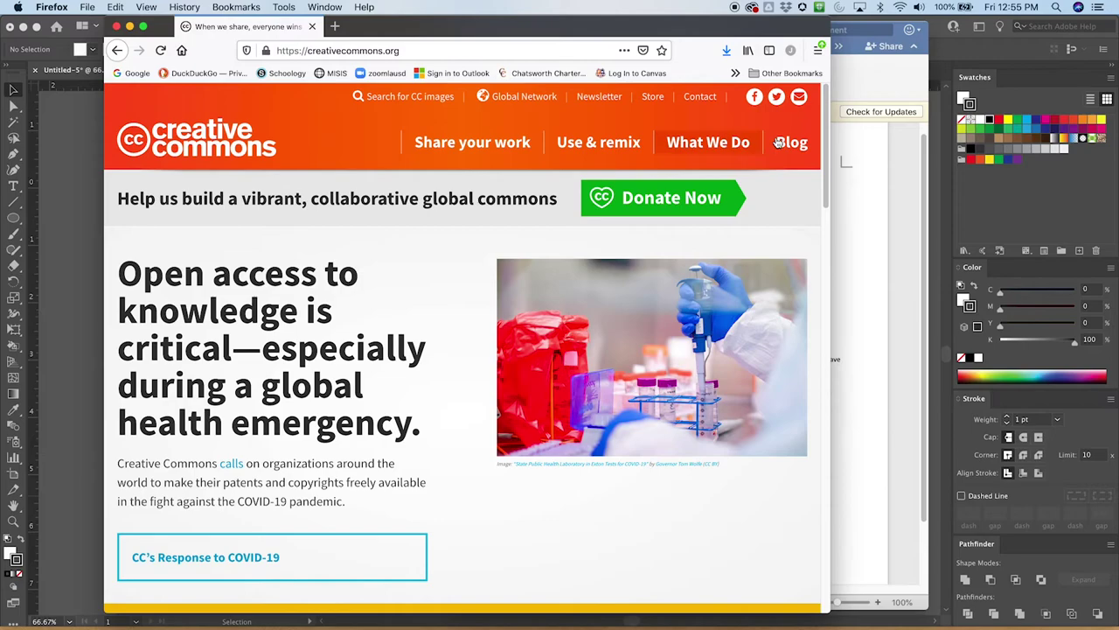
{"action": "mouse_move", "coordinate": [827, 169]}
{"action": "left_mouse_down"}
{"action": "mouse_move", "coordinate": [799, 283]}
{"action": "mouse_move", "coordinate": [798, 358]}
{"action": "mouse_move", "coordinate": [804, 131]}
{"action": "mouse_move", "coordinate": [793, 267]}
{"action": "mouse_move", "coordinate": [817, 159]}
{"action": "left_mouse_up"}
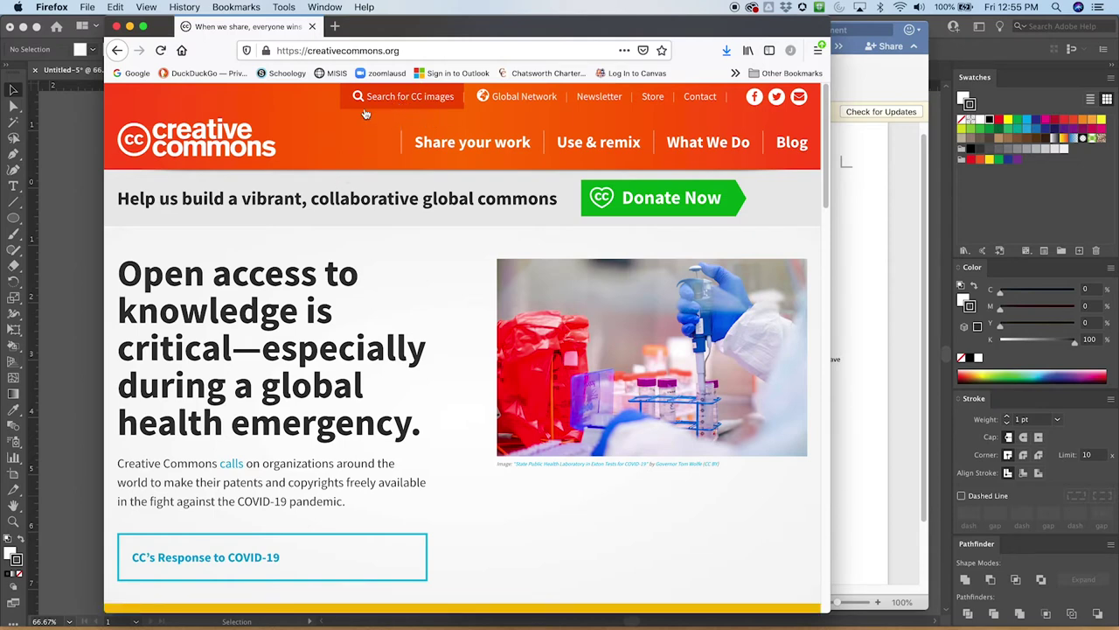
- Run a CC image search for 'mexican food' and browse the 10,000+ image results
{"action": "left_click", "coordinate": [407, 98]}
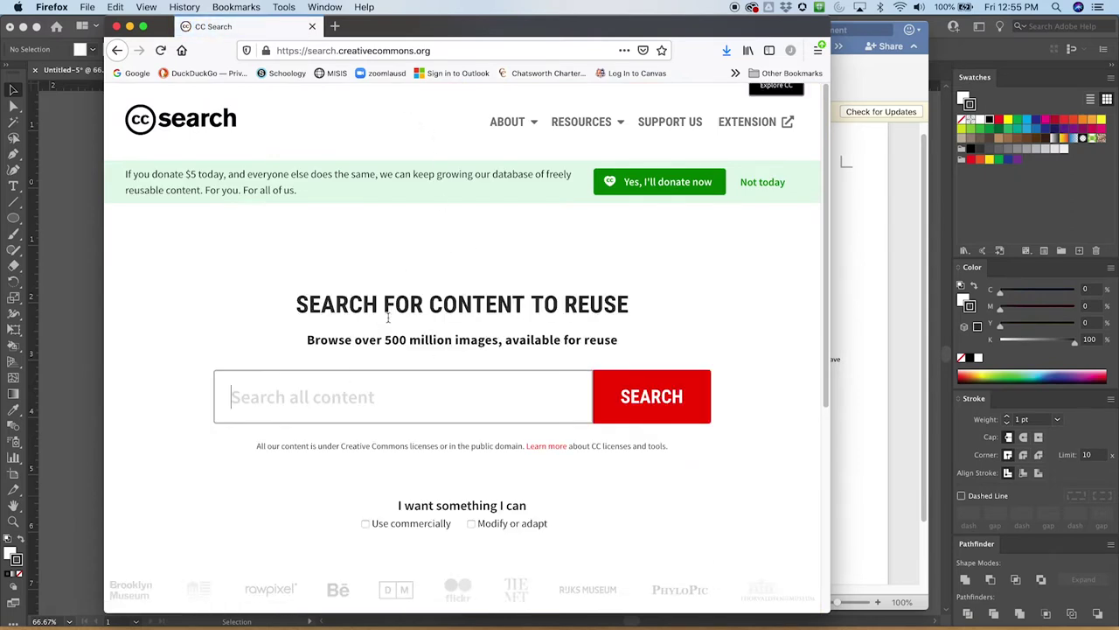
{"action": "left_click", "coordinate": [350, 390]}
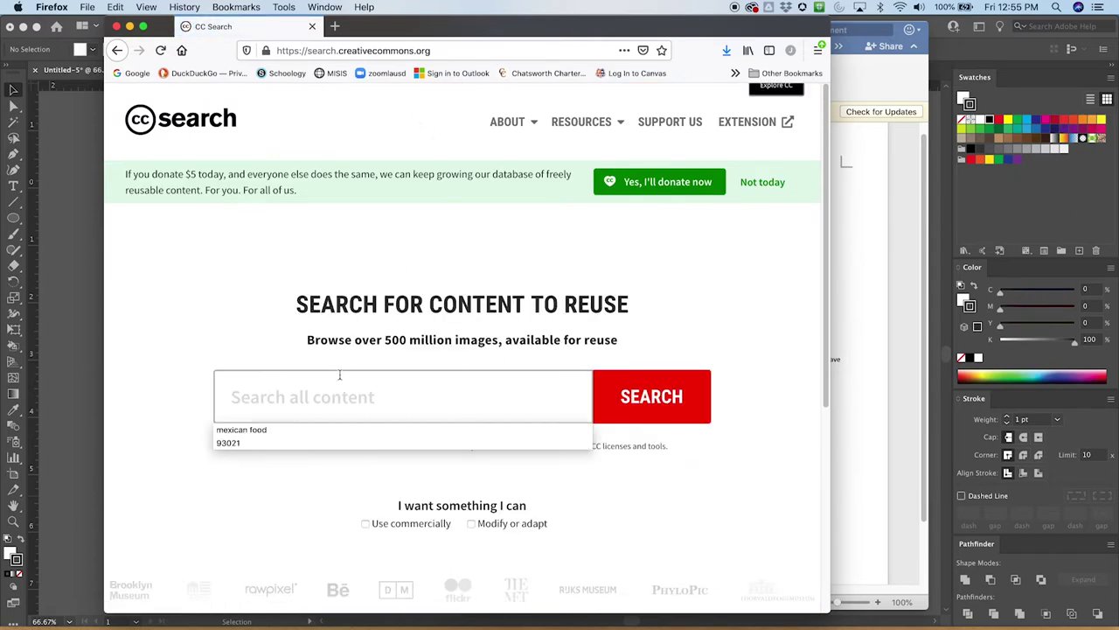
{"action": "left_click", "coordinate": [259, 430]}
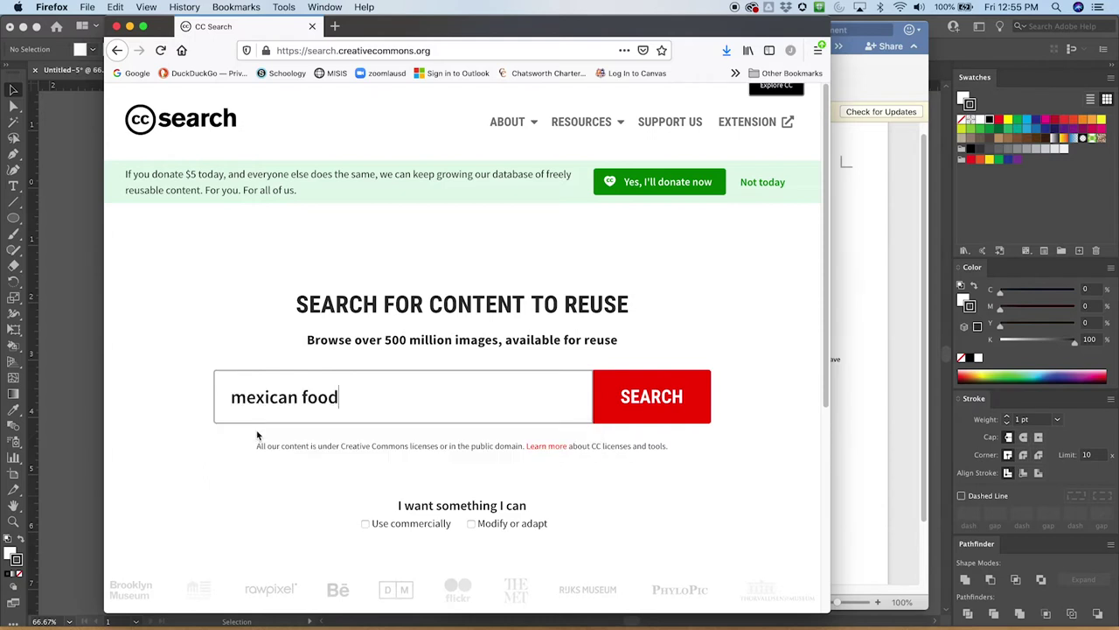
{"action": "left_click", "coordinate": [640, 398]}
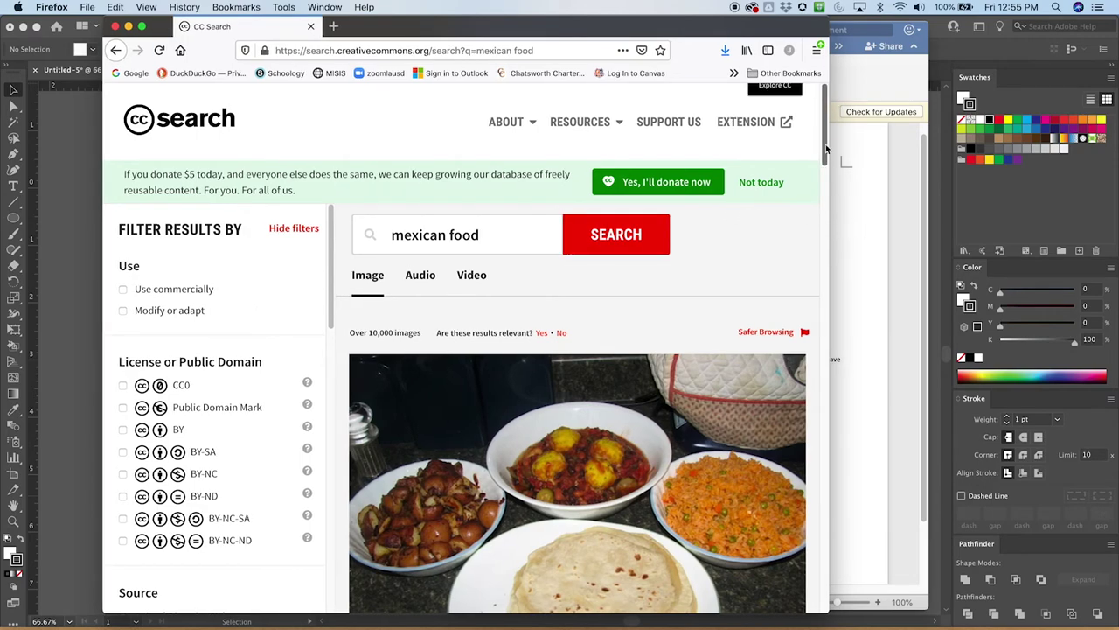
{"action": "mouse_move", "coordinate": [826, 143]}
{"action": "left_mouse_down"}
{"action": "mouse_move", "coordinate": [823, 317]}
{"action": "mouse_move", "coordinate": [824, 188]}
{"action": "mouse_move", "coordinate": [800, 359]}
{"action": "mouse_move", "coordinate": [823, 605]}
{"action": "mouse_move", "coordinate": [831, 146]}
{"action": "mouse_move", "coordinate": [817, 144]}
{"action": "left_mouse_up"}
{"action": "left_click_drag", "start_coordinate": [826, 98], "coordinate": [817, 155]}
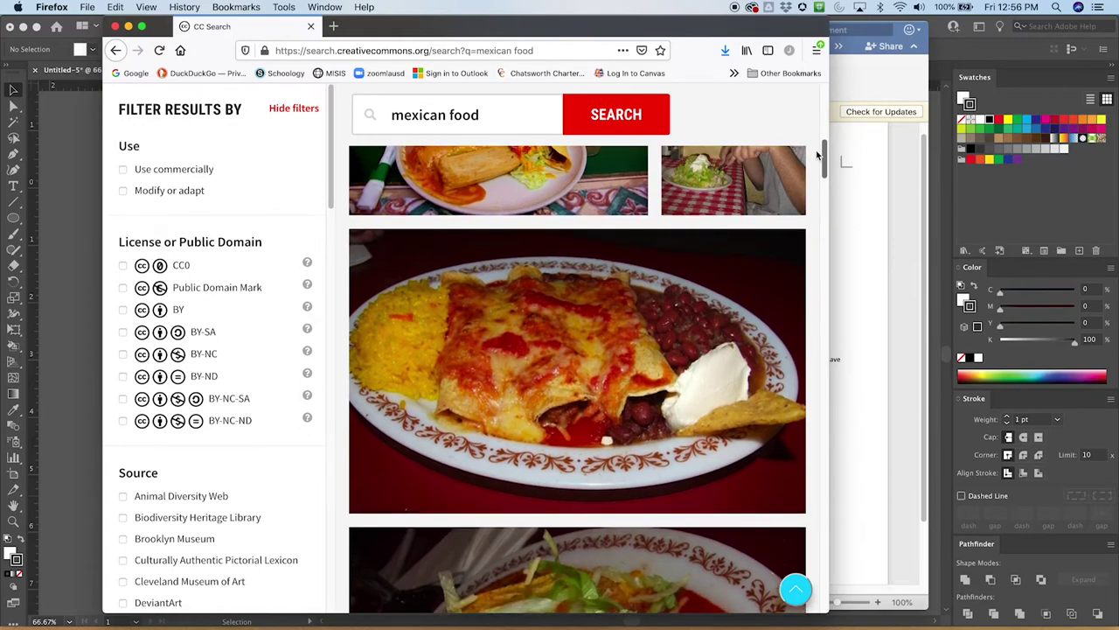
{"action": "scroll", "coordinate": [818, 154], "scroll_direction": "up", "scroll_amount": 2}
{"action": "scroll", "coordinate": [819, 149], "scroll_direction": "up", "scroll_amount": 1}
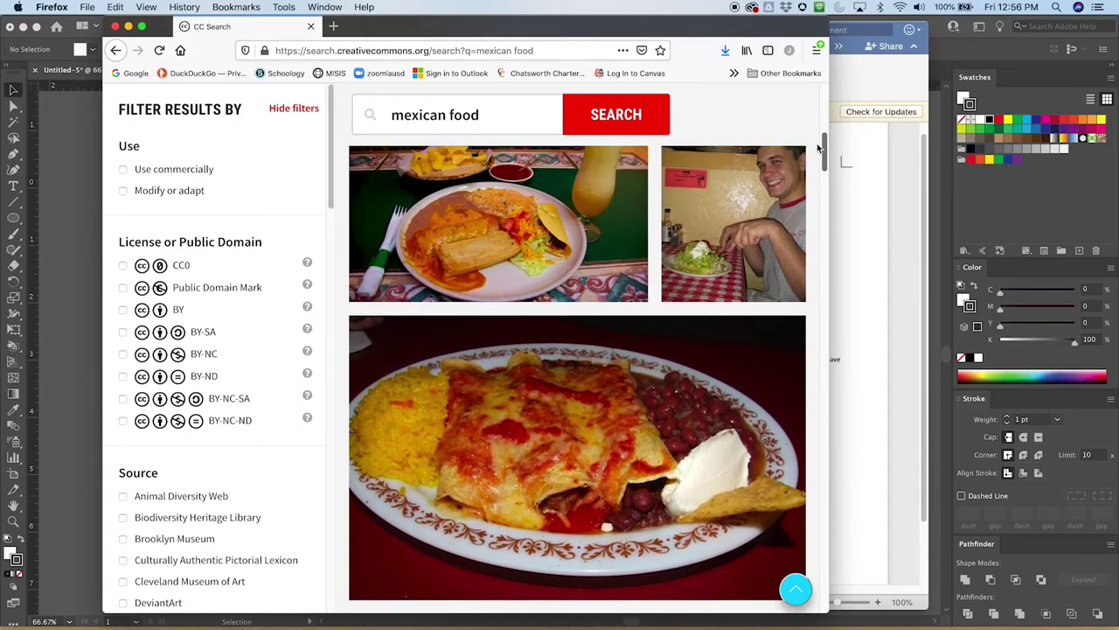
{"action": "scroll", "coordinate": [819, 149], "scroll_direction": "up", "scroll_amount": 2}
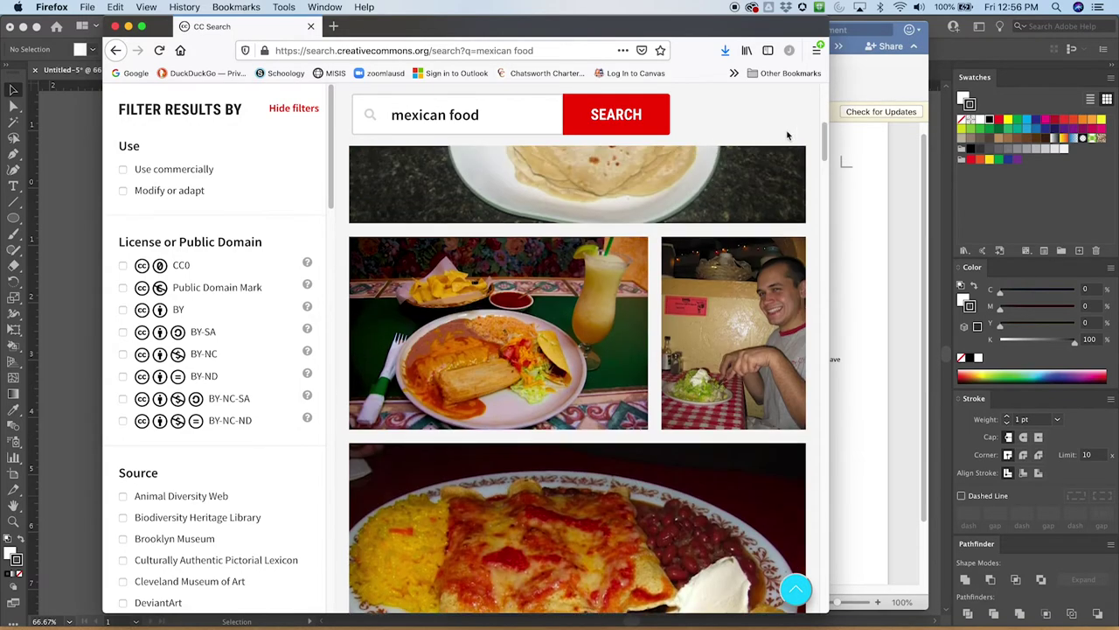
- Filter the mexican food results to images usable commercially, then minimize Firefox
{"action": "left_click", "coordinate": [124, 169]}
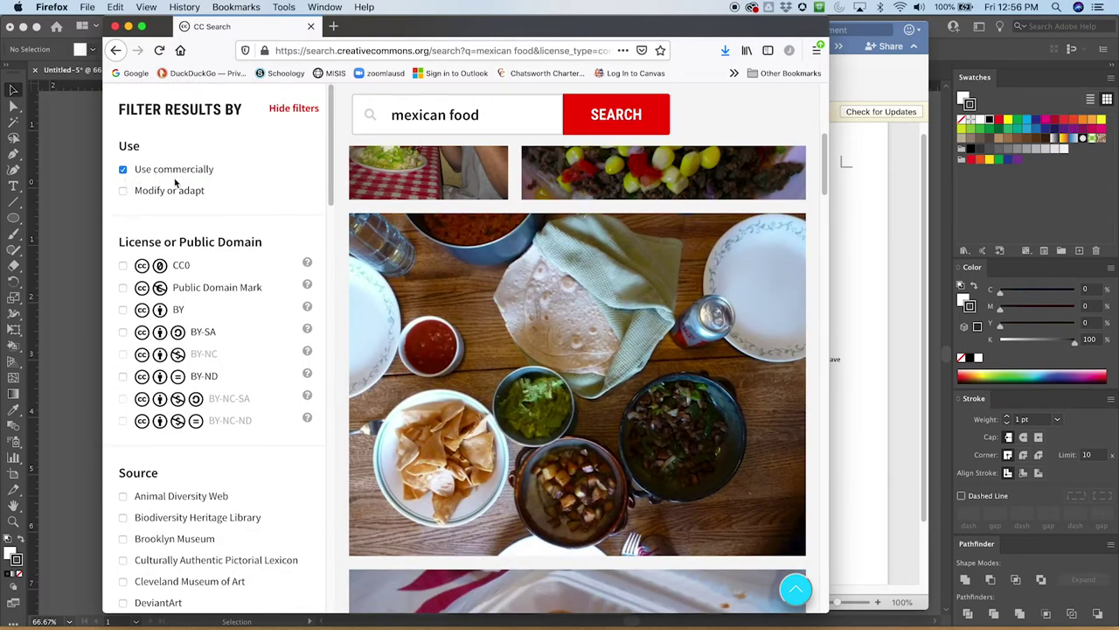
{"action": "left_click_drag", "start_coordinate": [824, 157], "coordinate": [795, 120]}
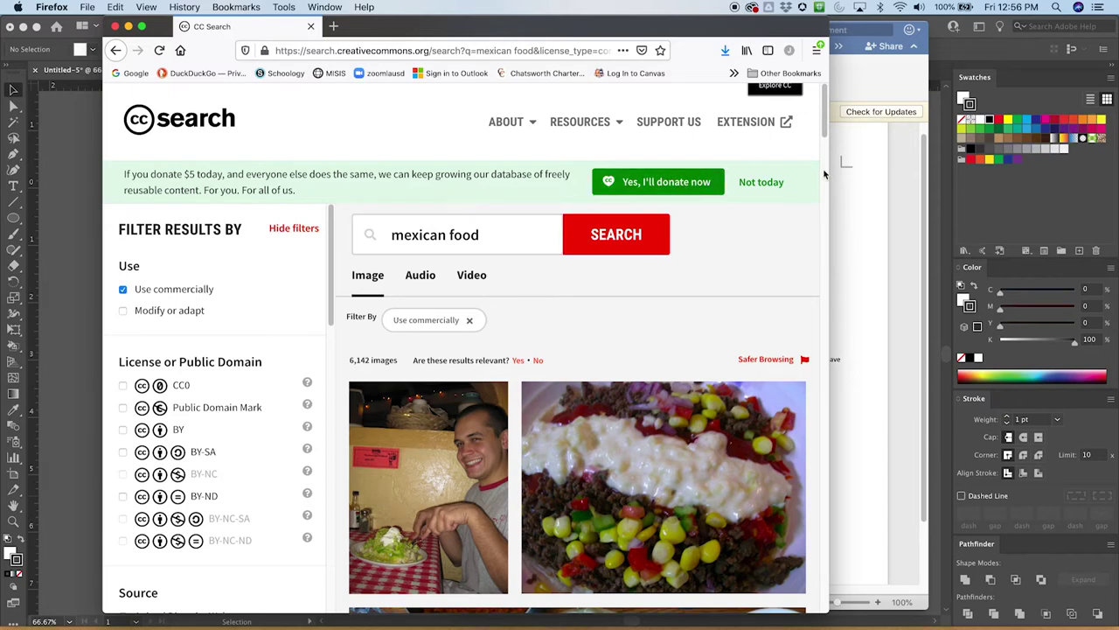
{"action": "scroll", "coordinate": [799, 306], "scroll_direction": "down", "scroll_amount": 15}
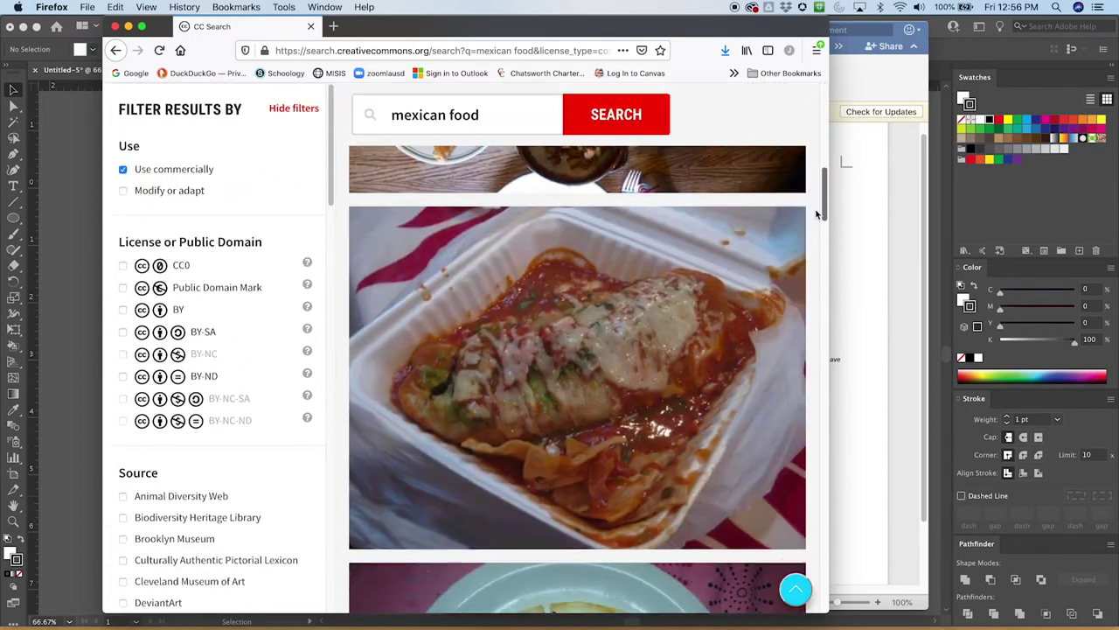
{"action": "scroll", "coordinate": [800, 306], "scroll_direction": "up", "scroll_amount": 5}
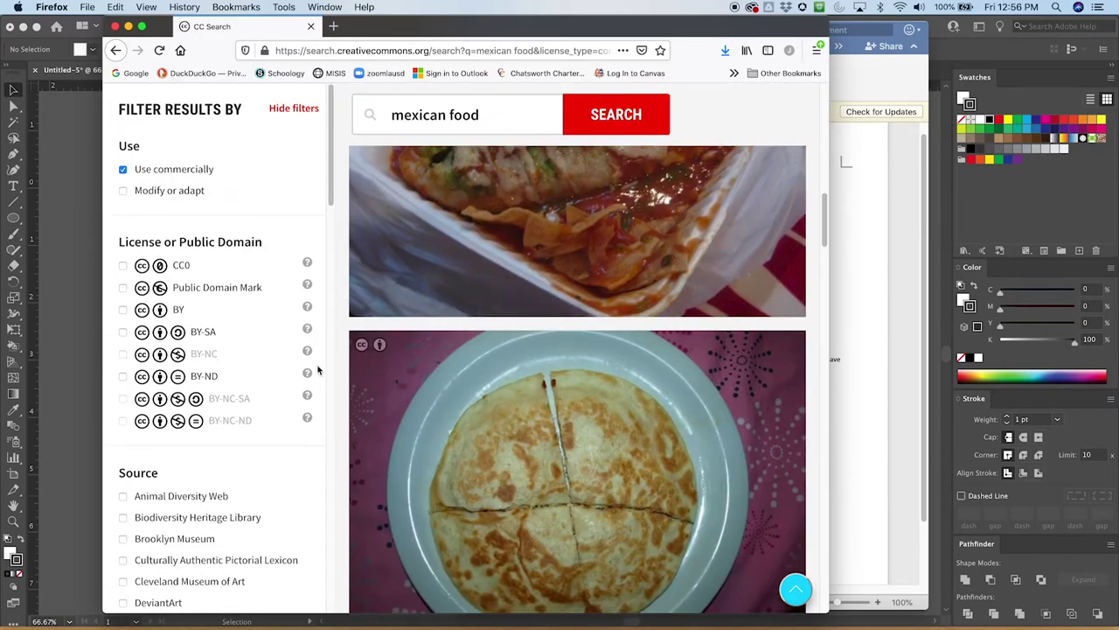
{"action": "left_click", "coordinate": [128, 26]}
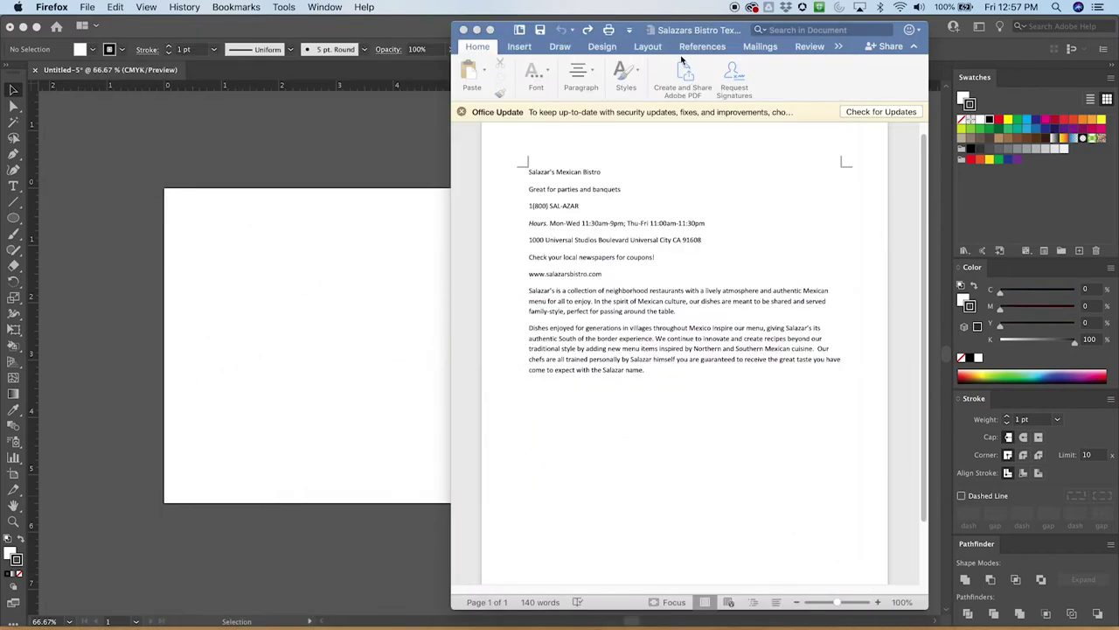
- Return to Illustrator, undo a trial vertical guide, and zoom to 150% on the artboard
{"action": "left_click", "coordinate": [408, 27]}
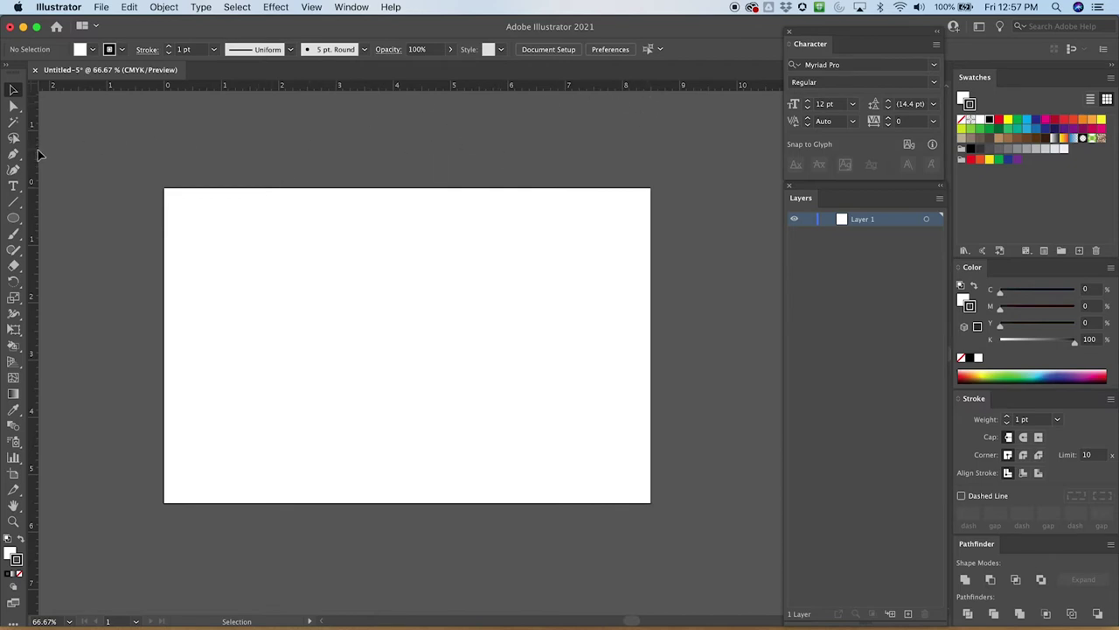
{"action": "left_click_drag", "start_coordinate": [38, 149], "coordinate": [258, 201]}
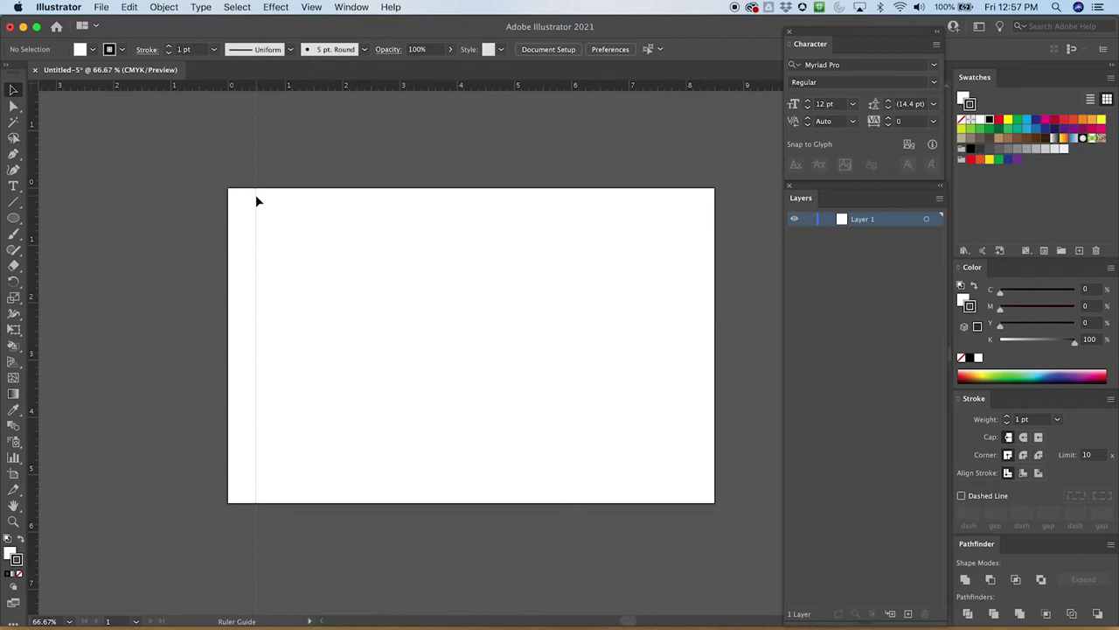
{"action": "mouse_move", "coordinate": [257, 201]}
{"action": "left_mouse_down"}
{"action": "mouse_move", "coordinate": [241, 203]}
{"action": "mouse_move", "coordinate": [272, 202]}
{"action": "mouse_move", "coordinate": [256, 204]}
{"action": "left_mouse_up"}
{"action": "left_click_drag", "start_coordinate": [257, 202], "coordinate": [257, 203]}
{"action": "key", "text": "super+z"}
{"action": "key", "text": "plus"}
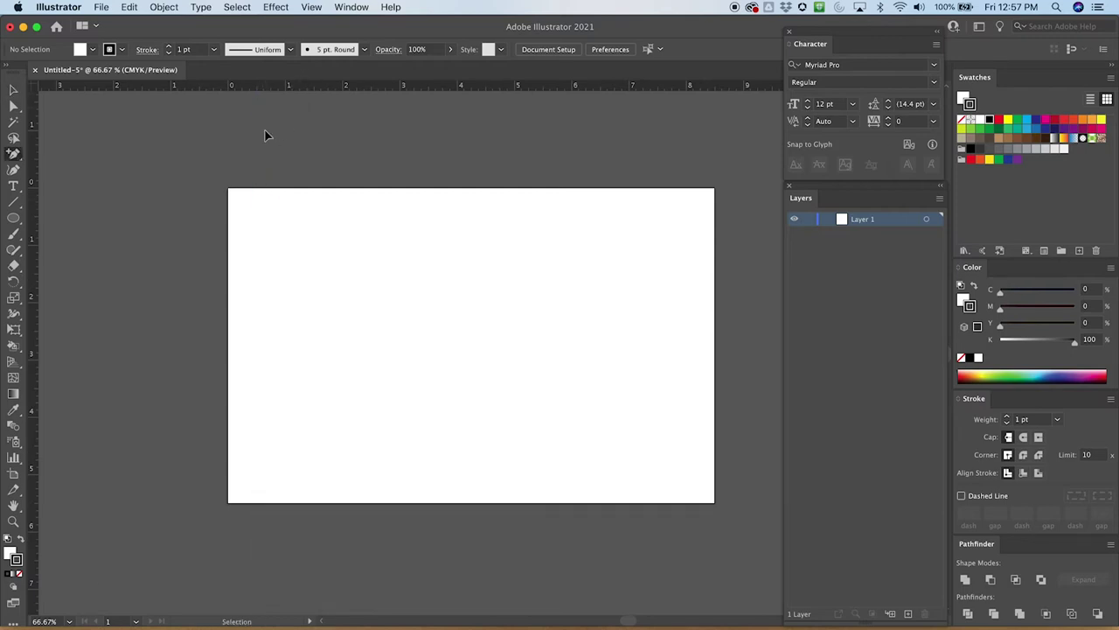
{"action": "key", "text": "super+equal"}
{"action": "key", "text": "super+equal"}
- Place margin guides 0.5 in inside the artboard's left and top edges
{"action": "scroll", "coordinate": [305, 232], "scroll_direction": "up", "scroll_amount": 5}
{"action": "scroll", "coordinate": [305, 233], "scroll_direction": "left", "scroll_amount": 5}
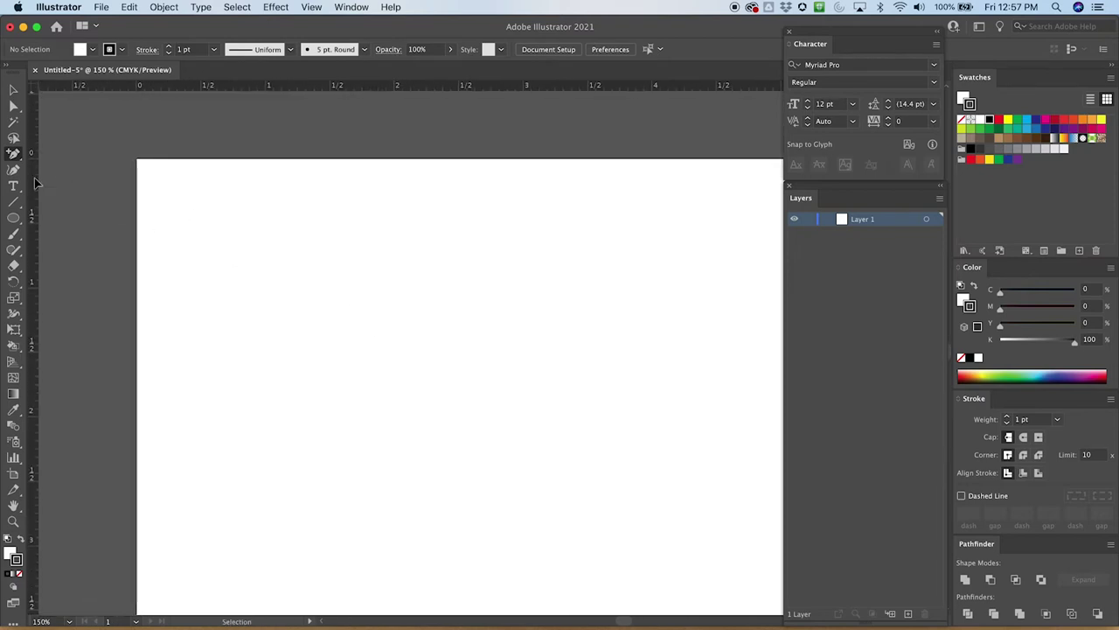
{"action": "left_click_drag", "start_coordinate": [84, 183], "coordinate": [199, 171]}
{"action": "key", "text": "super+z"}
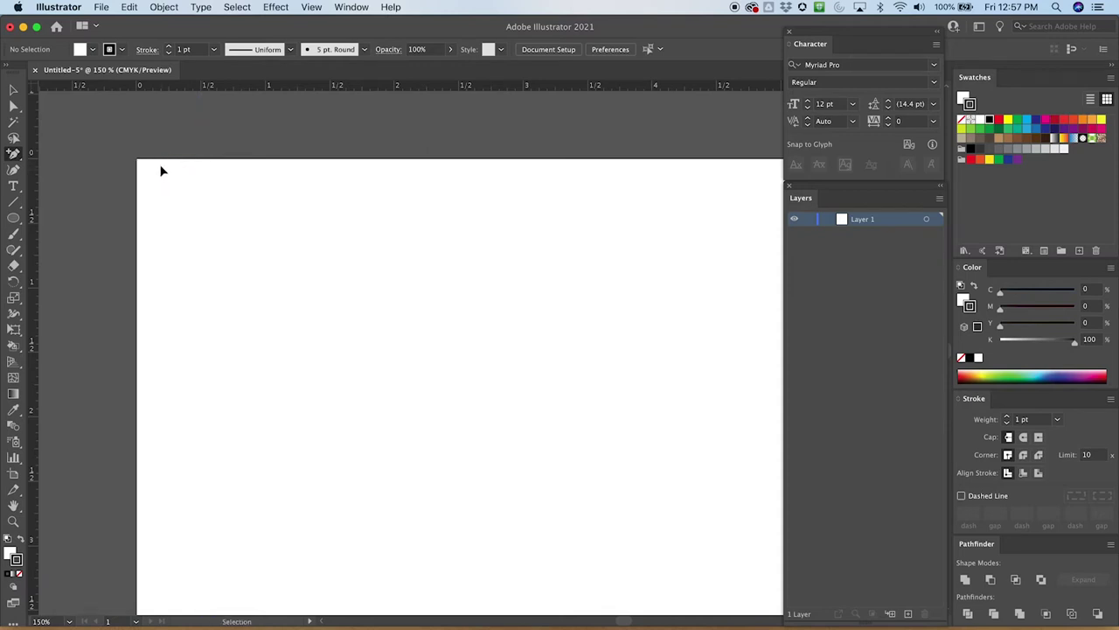
{"action": "left_click_drag", "start_coordinate": [35, 140], "coordinate": [200, 137]}
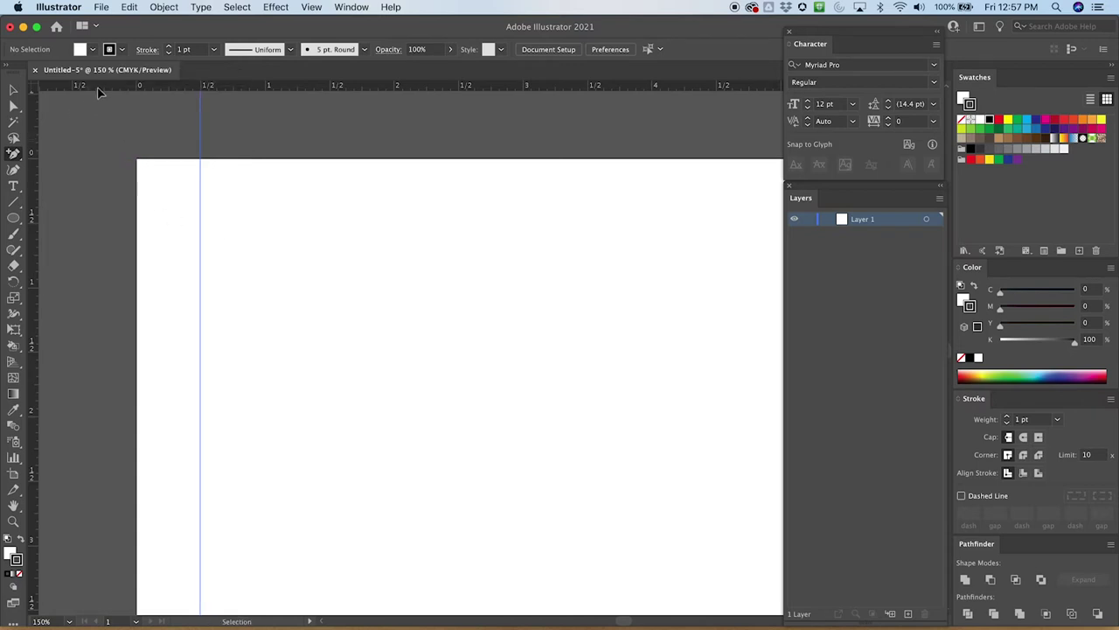
{"action": "left_click_drag", "start_coordinate": [98, 89], "coordinate": [99, 229]}
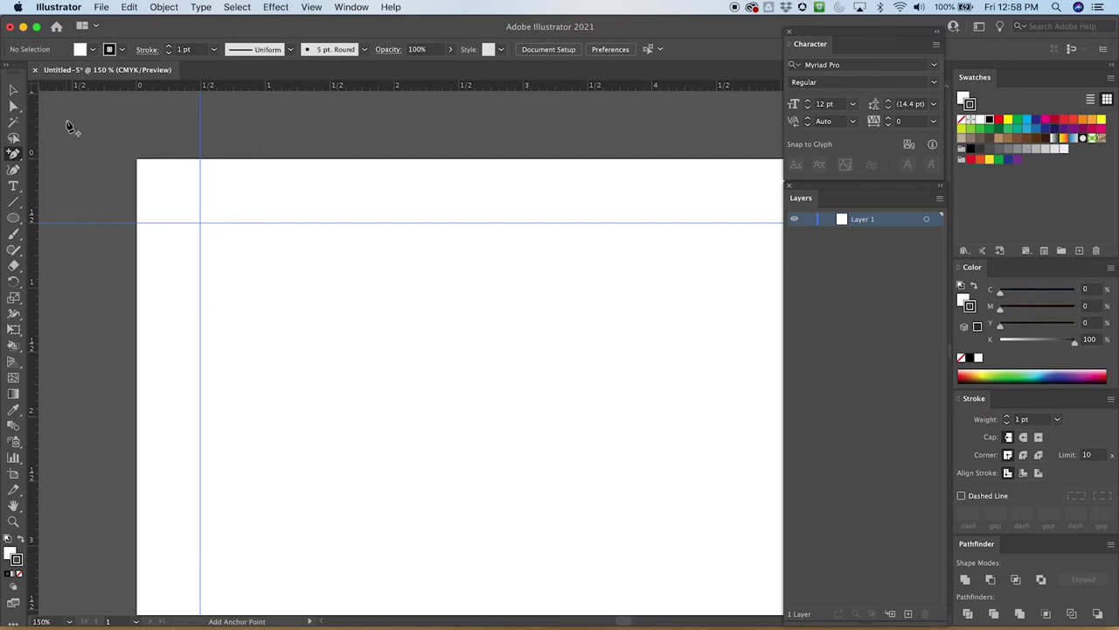
- Add the bottom and right margin guides 0.5 in inside the artboard edges
{"action": "scroll", "coordinate": [153, 280], "scroll_direction": "down", "scroll_amount": 5}
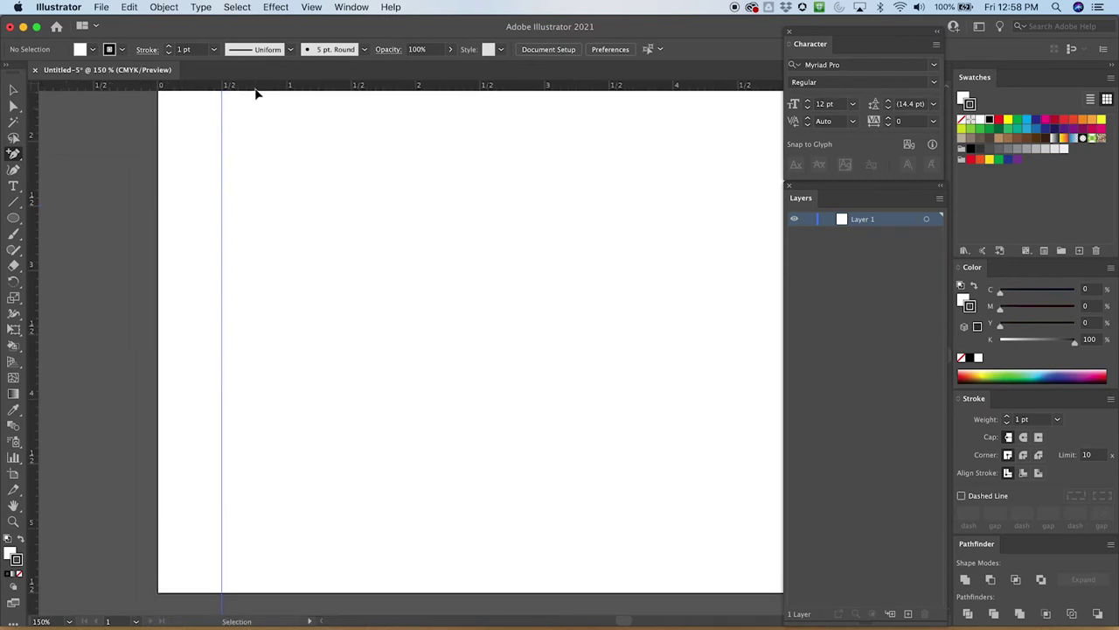
{"action": "left_click_drag", "start_coordinate": [257, 91], "coordinate": [208, 528]}
{"action": "left_click_drag", "start_coordinate": [208, 529], "coordinate": [209, 529]}
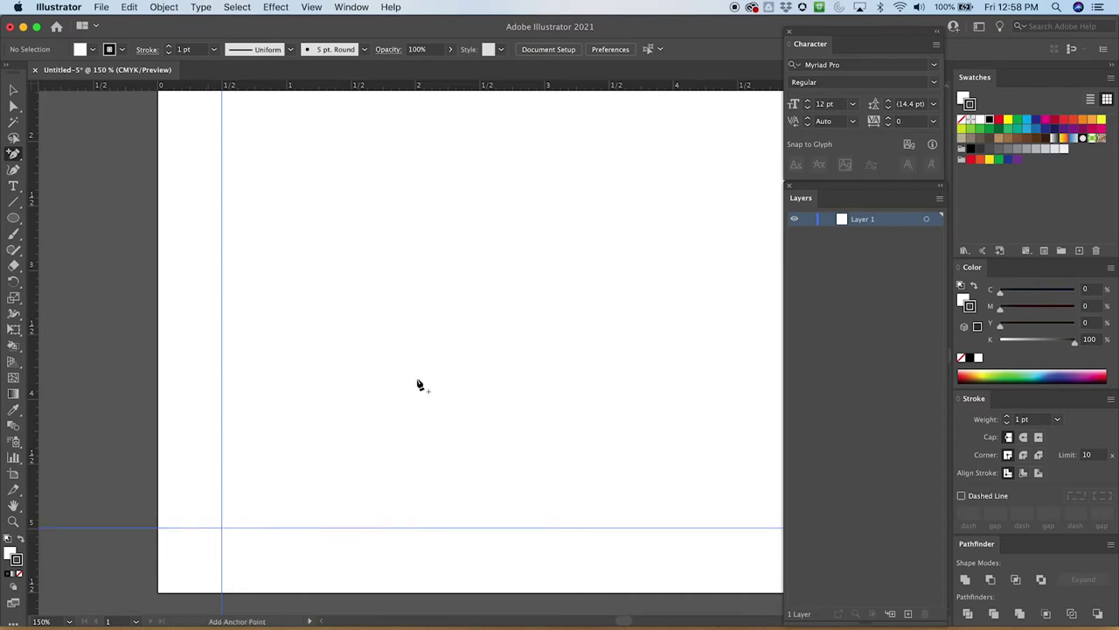
{"action": "left_click_drag", "start_coordinate": [594, 407], "coordinate": [378, 278]}
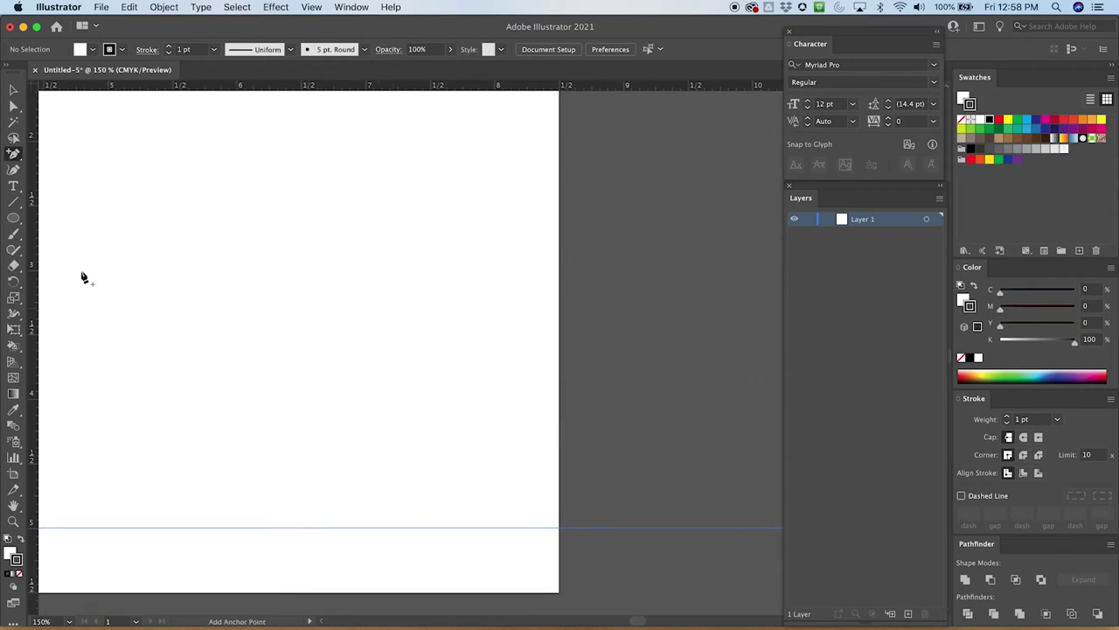
{"action": "left_click_drag", "start_coordinate": [33, 275], "coordinate": [551, 443]}
{"action": "key", "text": "space"}
{"action": "key", "text": "super+minus"}
{"action": "key", "text": "super+minus"}
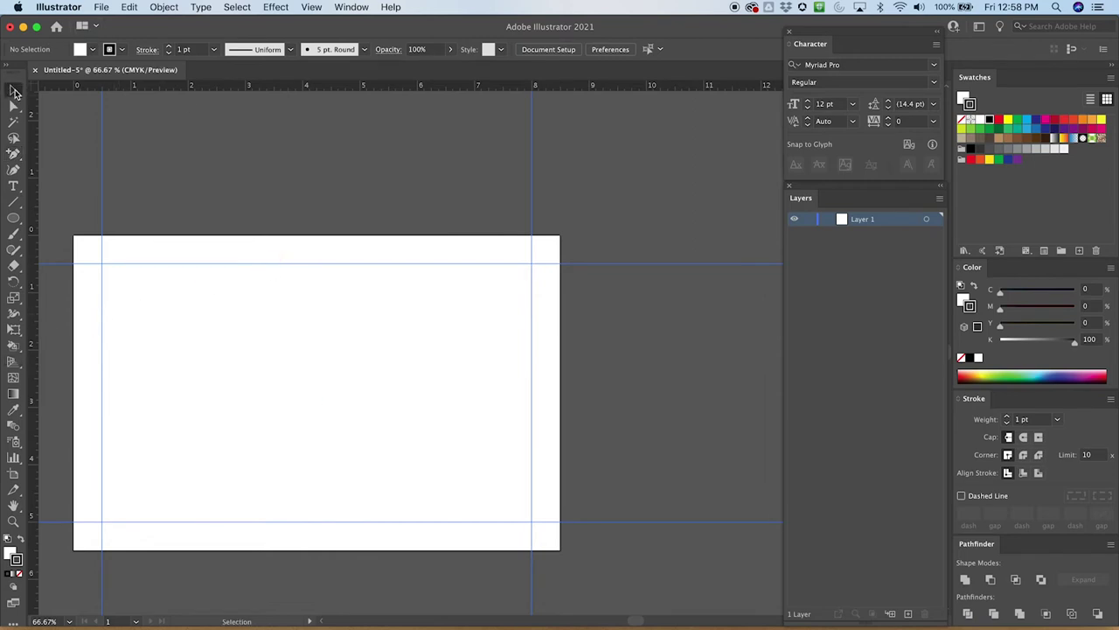
- Inspect the margin guides at actual size, then bring the Salazars Bistro Text Word document forward
{"action": "left_click", "coordinate": [13, 89]}
{"action": "key", "text": "super+1"}
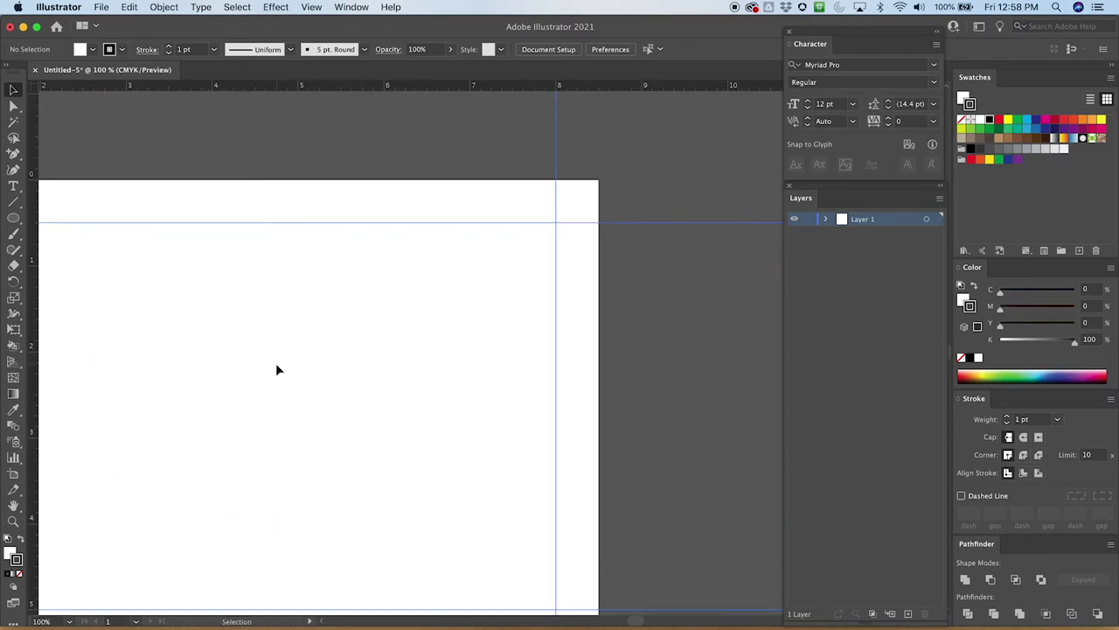
{"action": "left_click_drag", "start_coordinate": [244, 219], "coordinate": [410, 226]}
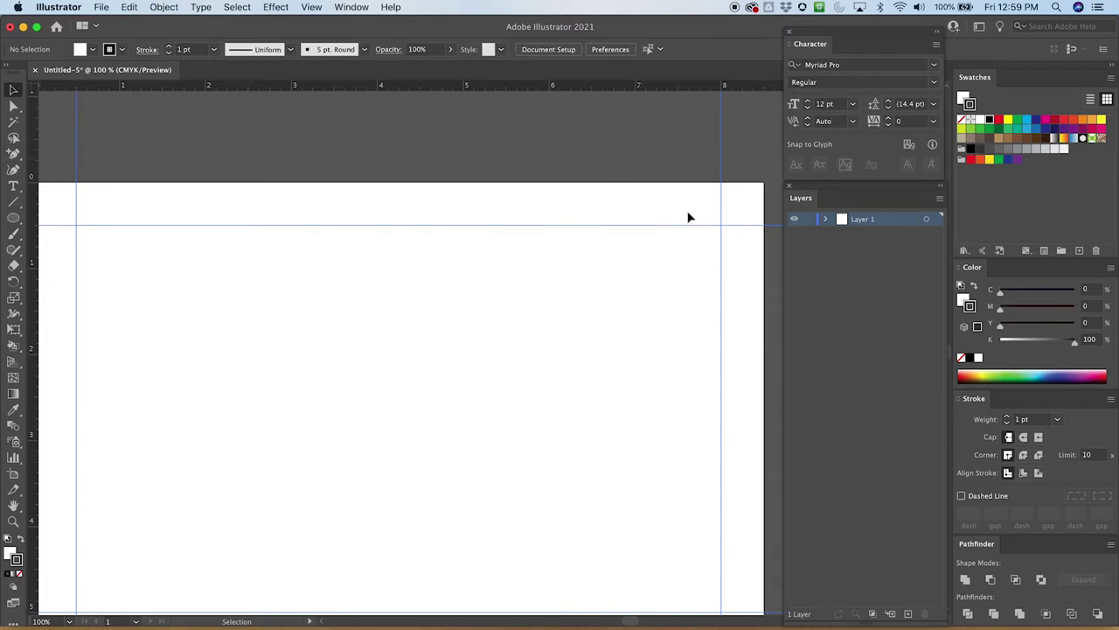
{"action": "key", "text": "super+minus"}
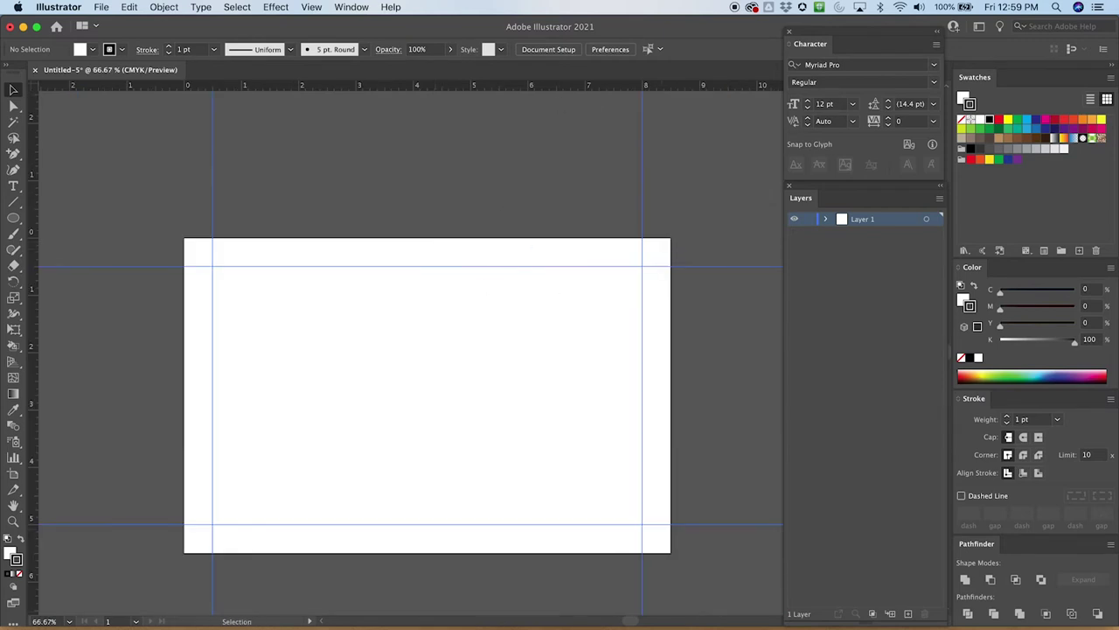
{"action": "key", "text": "super+Tab"}
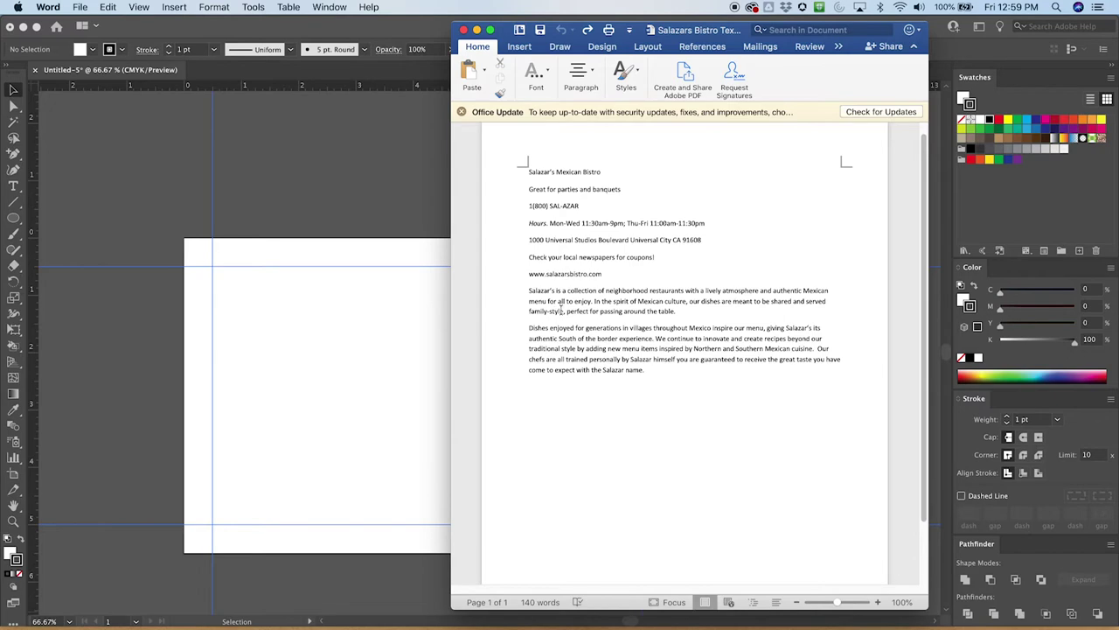
- Minimize the Salazars Bistro Text Word window to reveal the guided artboard
{"action": "left_click", "coordinate": [477, 29]}
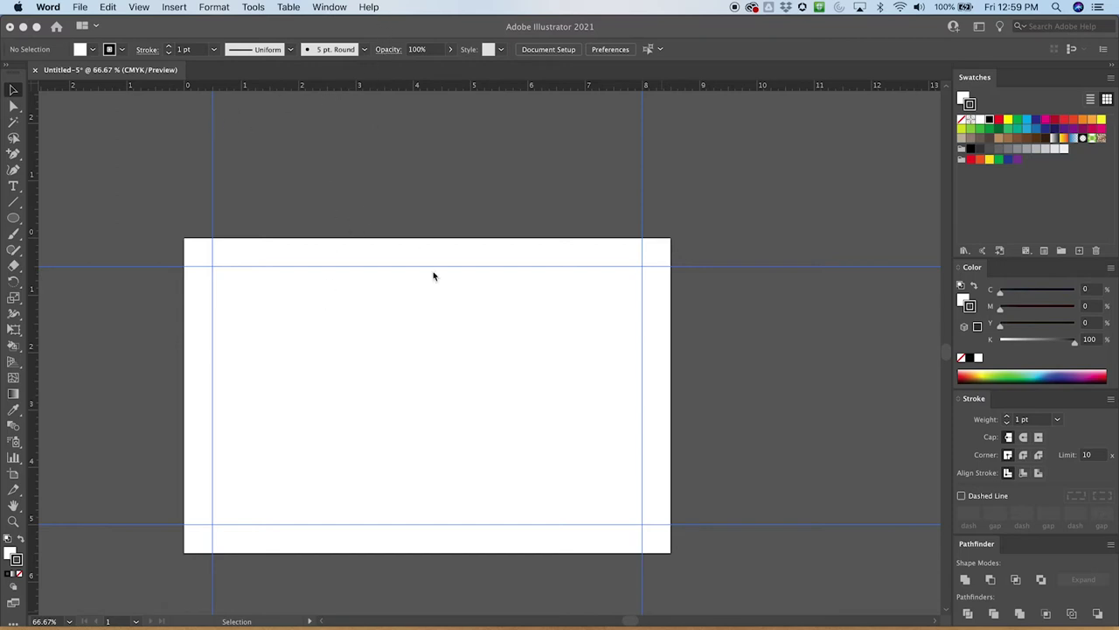
- Show the Illustrator artboard at 100% with its top in view, then open Launchpad
{"action": "scroll", "coordinate": [534, 198], "scroll_direction": "up", "scroll_amount": 2}
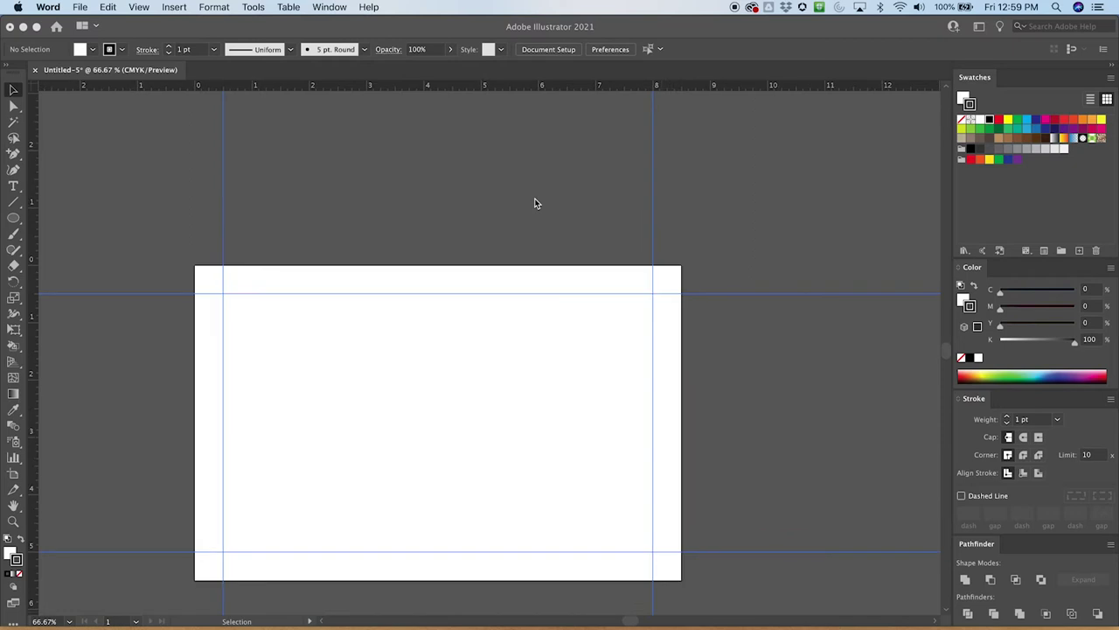
{"action": "left_click", "coordinate": [592, 306]}
{"action": "key", "text": "super+1"}
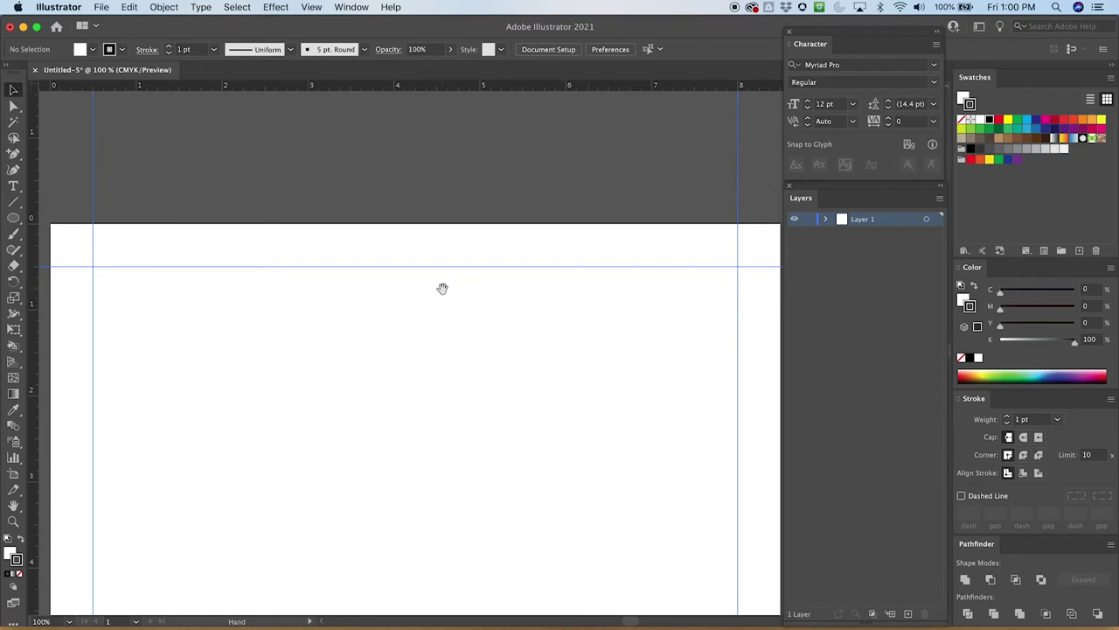
{"action": "left_click_drag", "start_coordinate": [443, 288], "coordinate": [442, 240]}
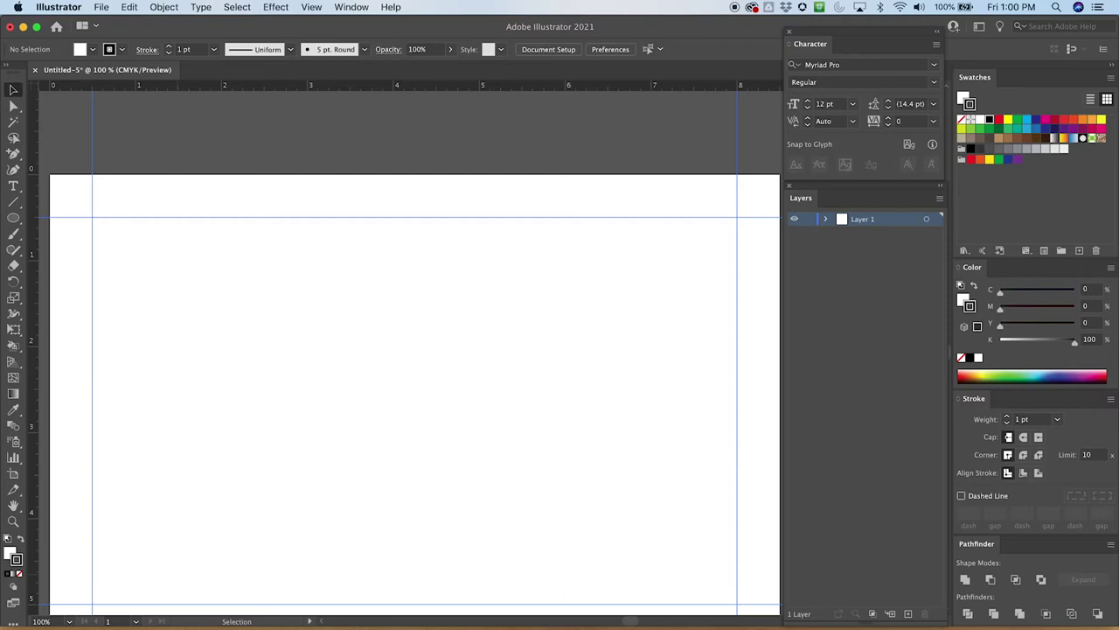
{"action": "key", "text": "F4"}
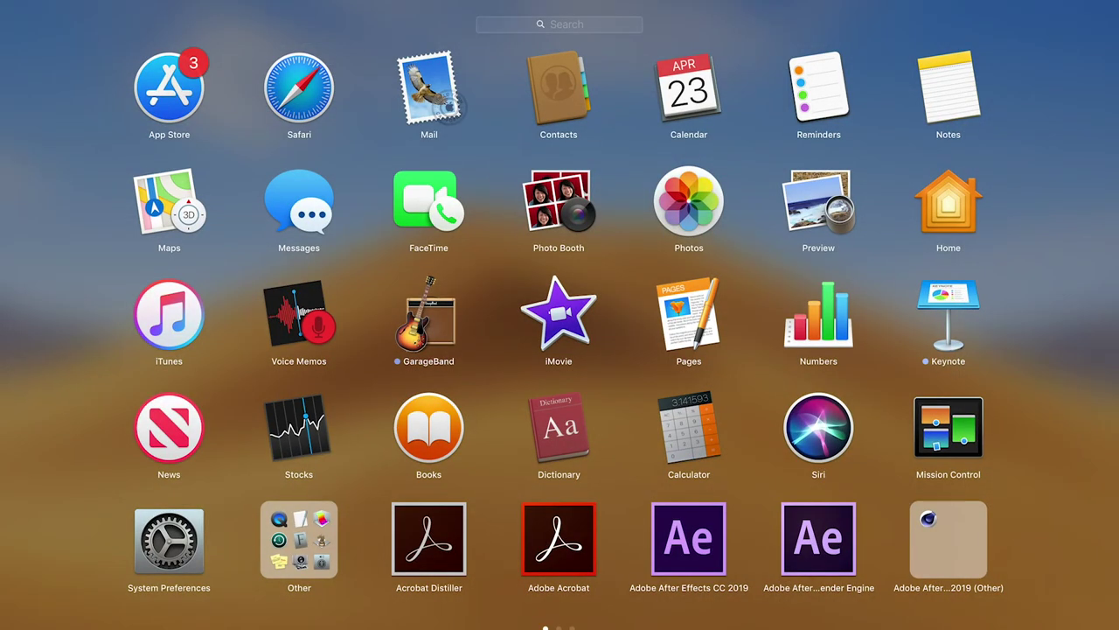
- Launch Calculator and compute 7 × 8 = 56
{"action": "left_click", "coordinate": [669, 426]}
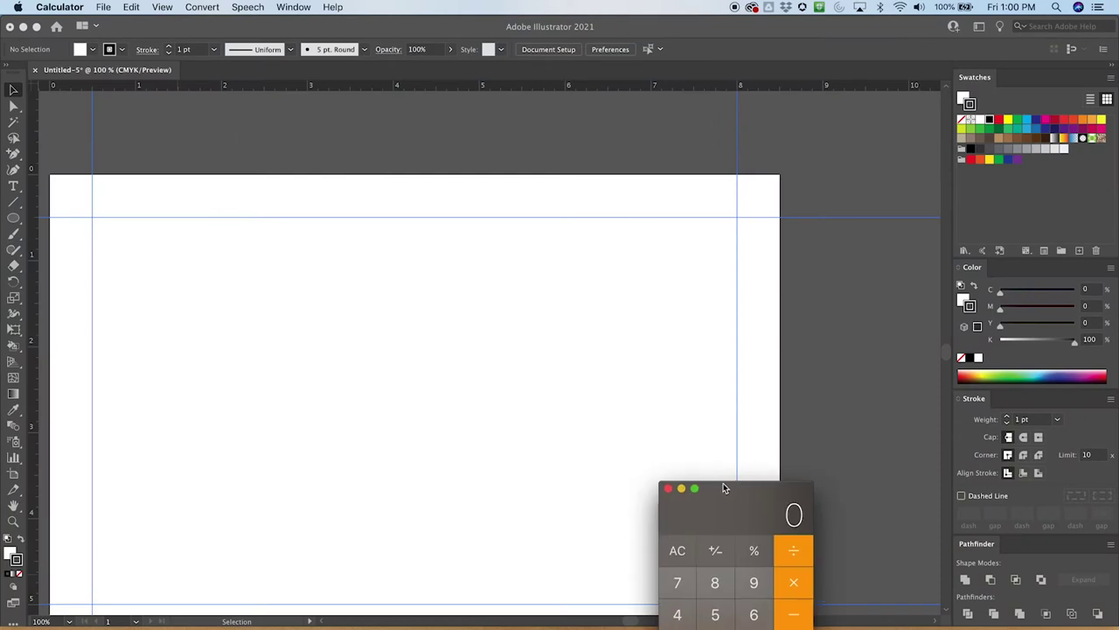
{"action": "left_click_drag", "start_coordinate": [725, 488], "coordinate": [687, 314]}
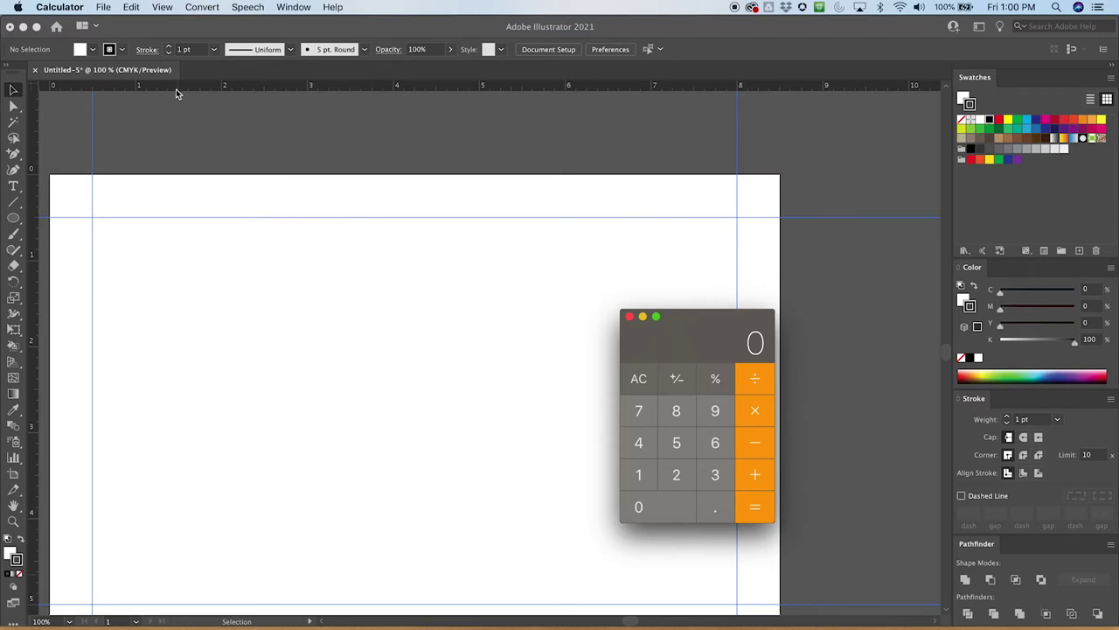
{"action": "left_click", "coordinate": [642, 413]}
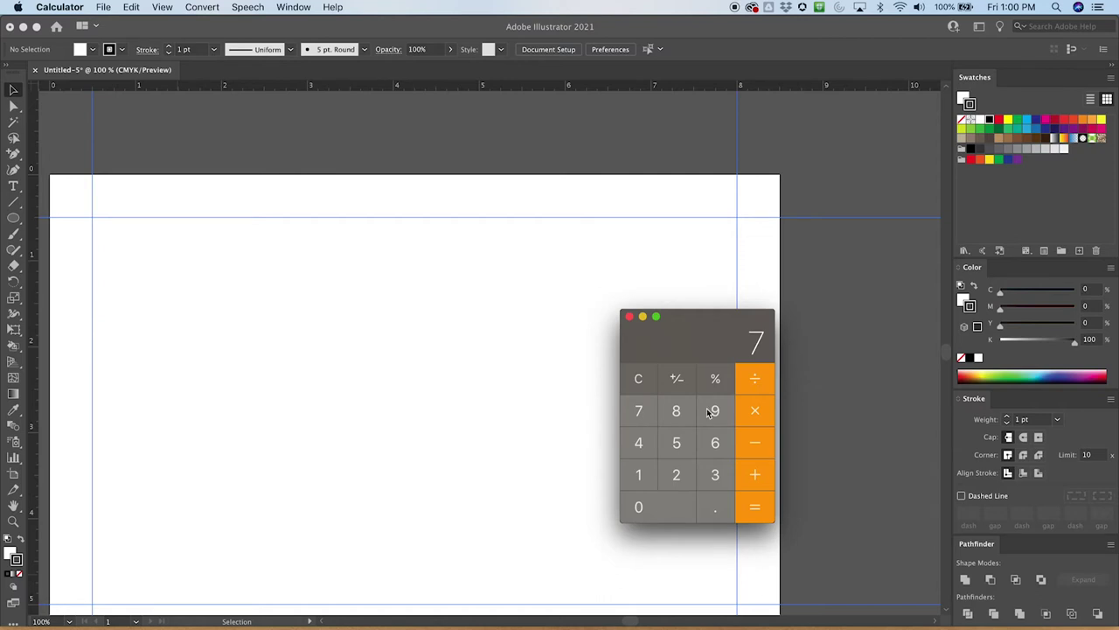
{"action": "left_click", "coordinate": [752, 415]}
{"action": "key", "text": "8"}
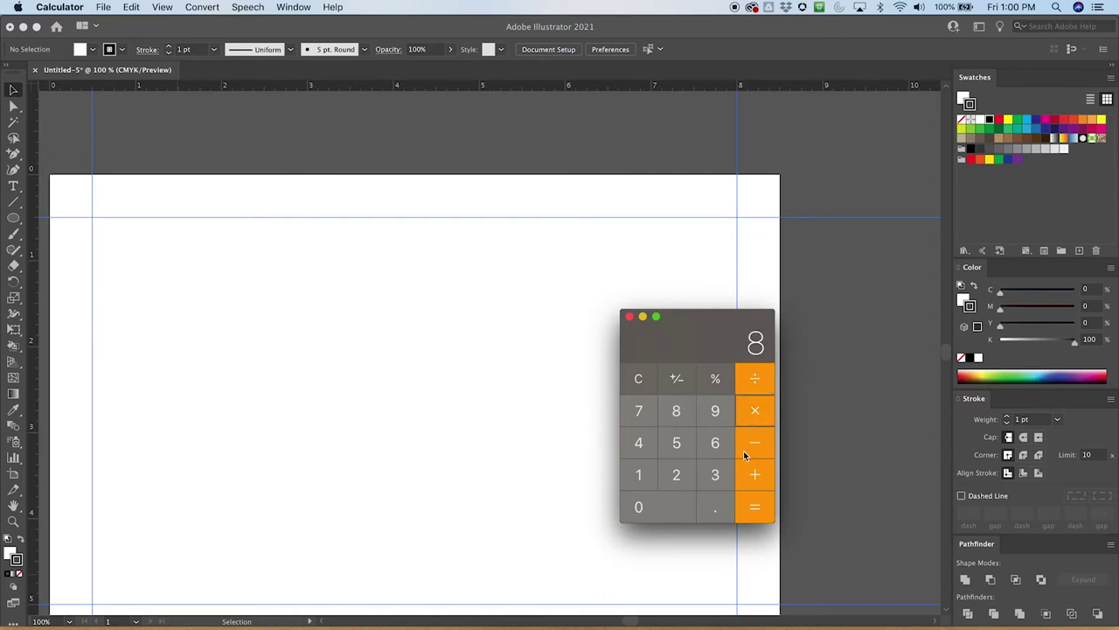
{"action": "left_click", "coordinate": [754, 513]}
- Add 4 to get 60, divide by 3 to get 20, and return to Illustrator
{"action": "left_click_drag", "start_coordinate": [679, 316], "coordinate": [597, 223]}
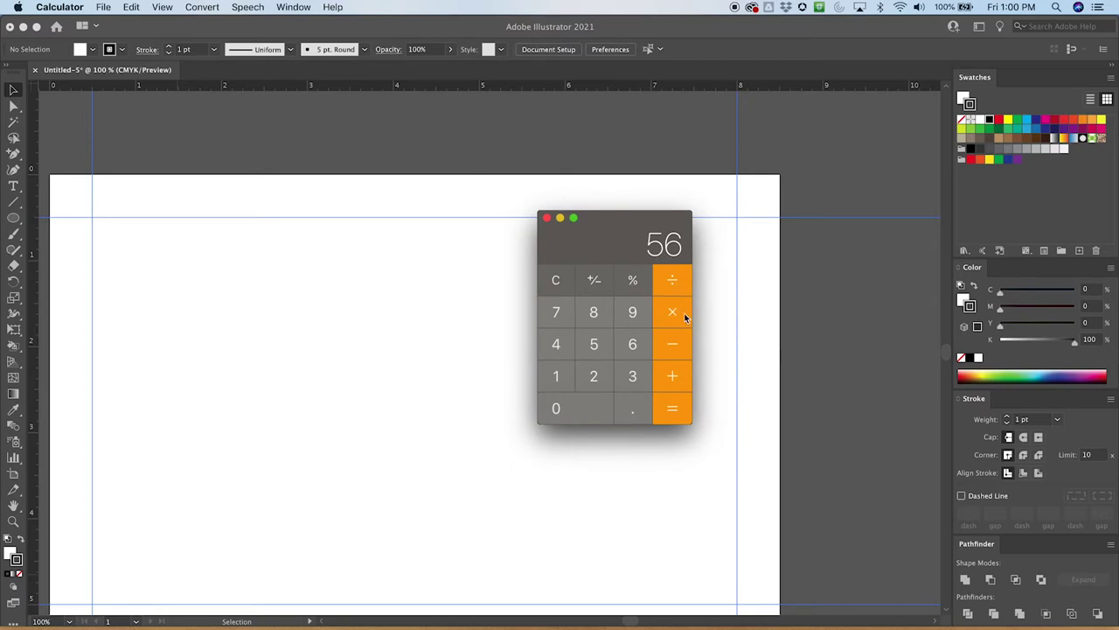
{"action": "left_click", "coordinate": [674, 380]}
{"action": "left_click", "coordinate": [564, 347]}
{"action": "left_click", "coordinate": [680, 418]}
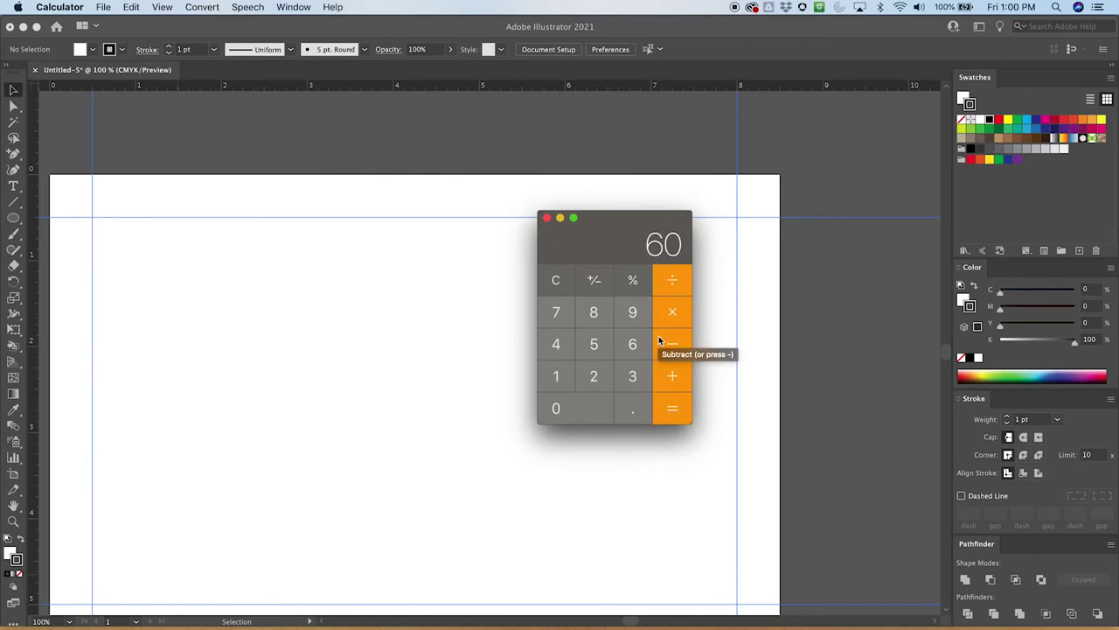
{"action": "left_click", "coordinate": [675, 289]}
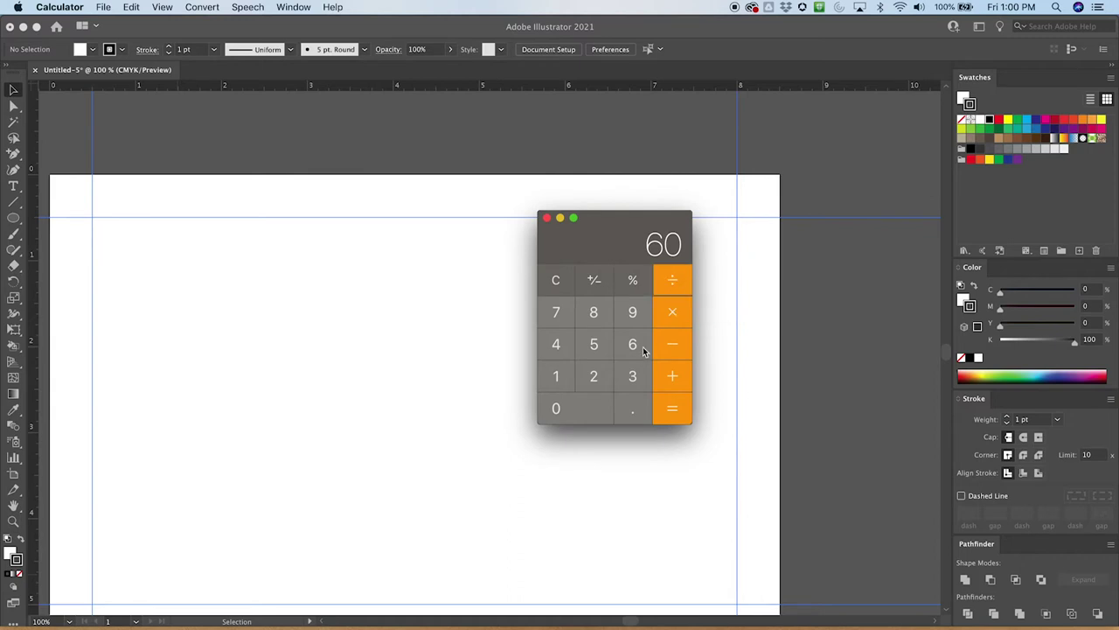
{"action": "left_click", "coordinate": [632, 376]}
{"action": "left_click", "coordinate": [673, 410]}
{"action": "left_click", "coordinate": [36, 122]}
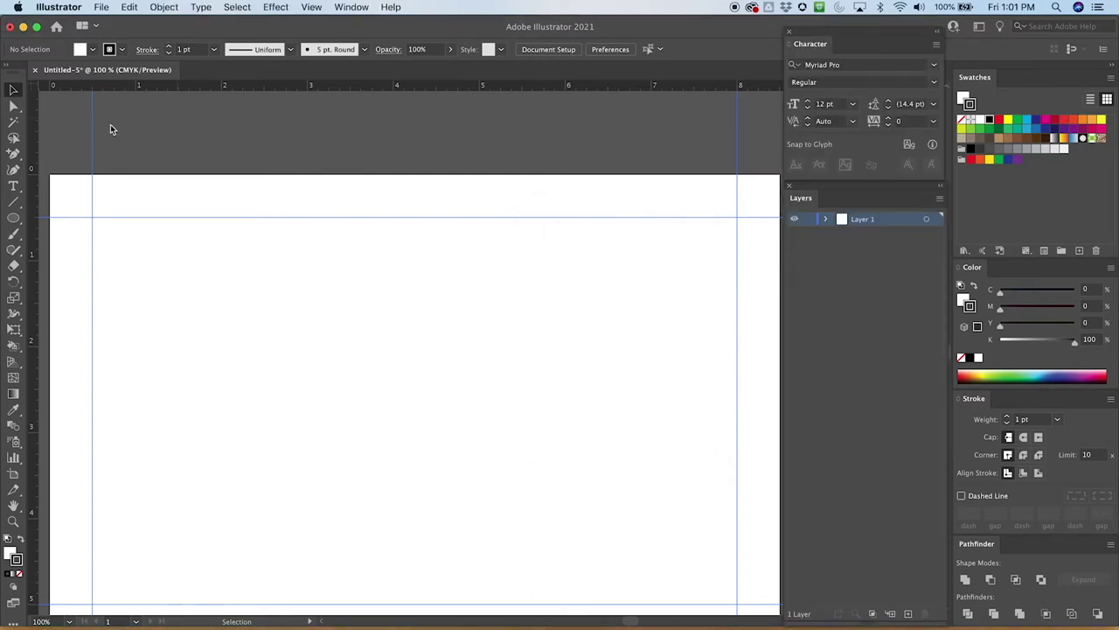
- Place a vertical column guide at the 3 in ruler mark
{"action": "left_click_drag", "start_coordinate": [33, 149], "coordinate": [308, 144]}
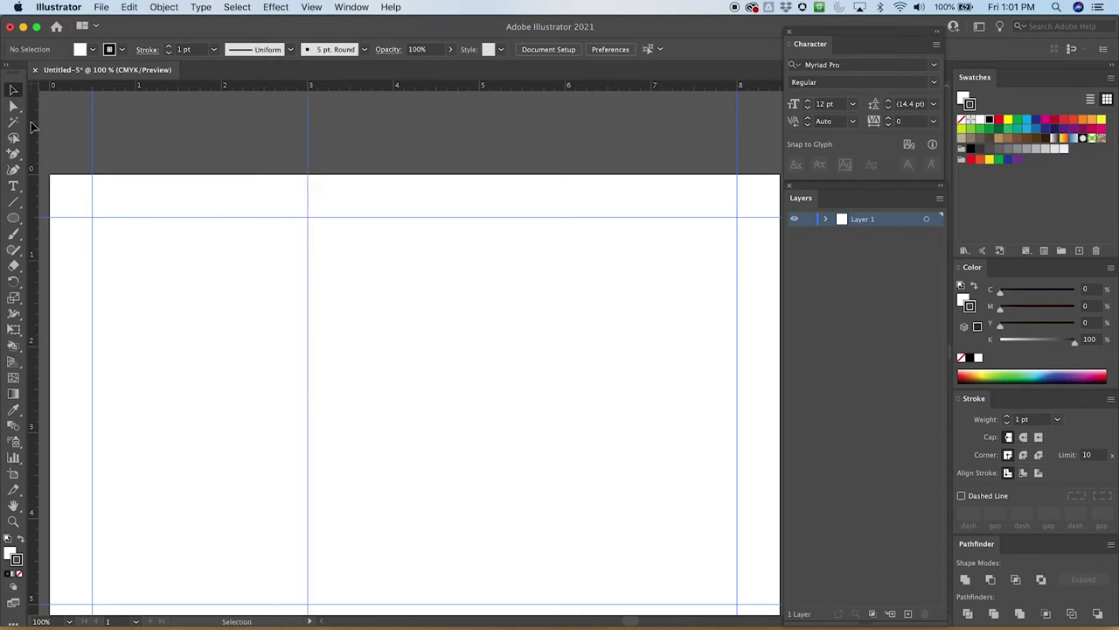
{"action": "scroll", "coordinate": [415, 262], "scroll_direction": "up", "scroll_amount": 5}
{"action": "scroll", "coordinate": [416, 394], "scroll_direction": "up", "scroll_amount": 3}
{"action": "left_click_drag", "start_coordinate": [27, 493], "coordinate": [393, 443]}
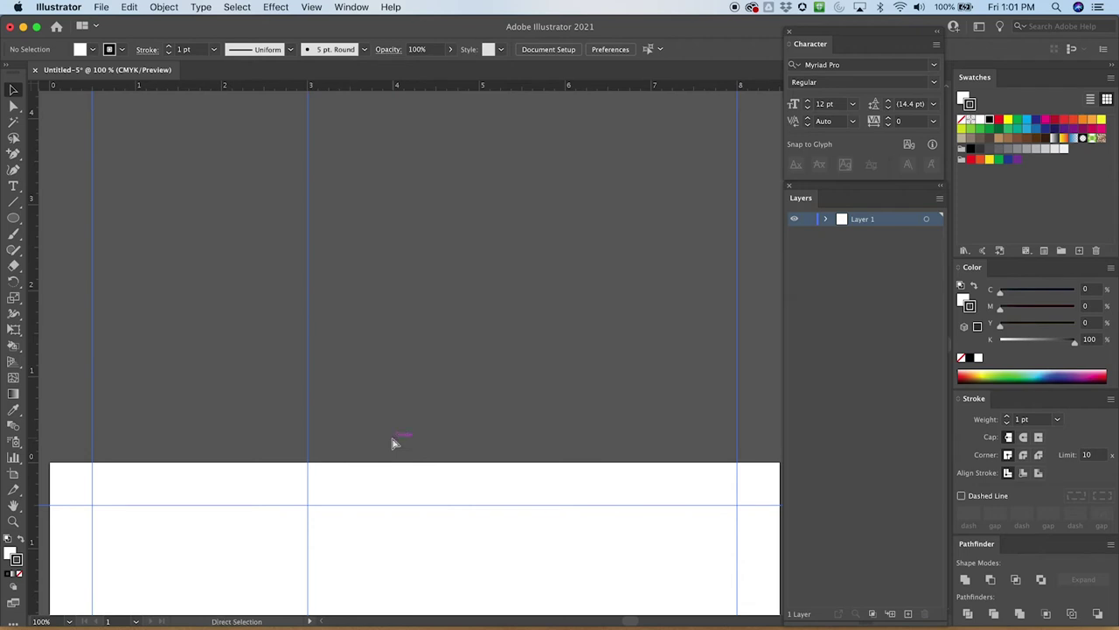
- Add a second vertical column guide at the 5.5 in ruler mark
{"action": "key", "text": "super+minus"}
{"action": "key", "text": "super+plus"}
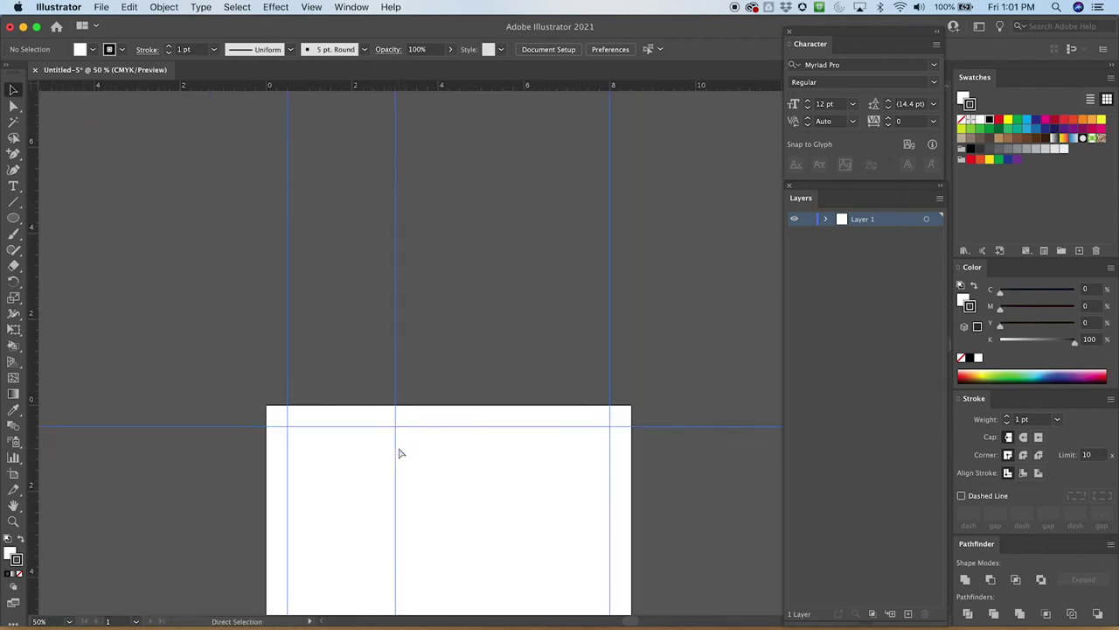
{"action": "left_click_drag", "start_coordinate": [394, 470], "coordinate": [332, 210]}
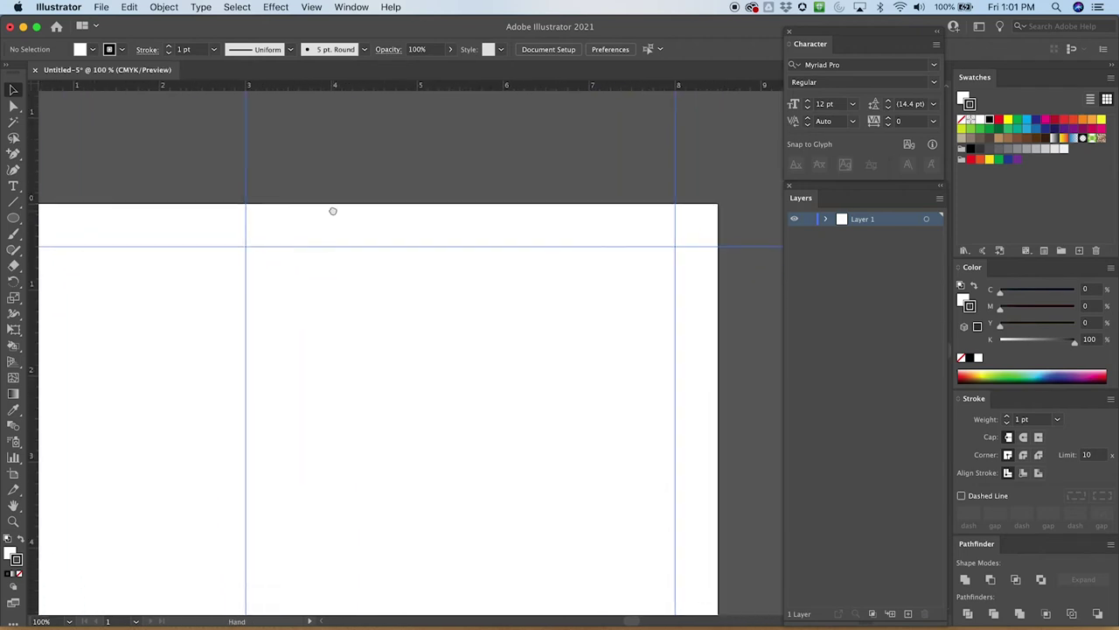
{"action": "left_click_drag", "start_coordinate": [35, 195], "coordinate": [460, 152]}
{"action": "scroll", "coordinate": [446, 208], "scroll_direction": "left", "scroll_amount": 3}
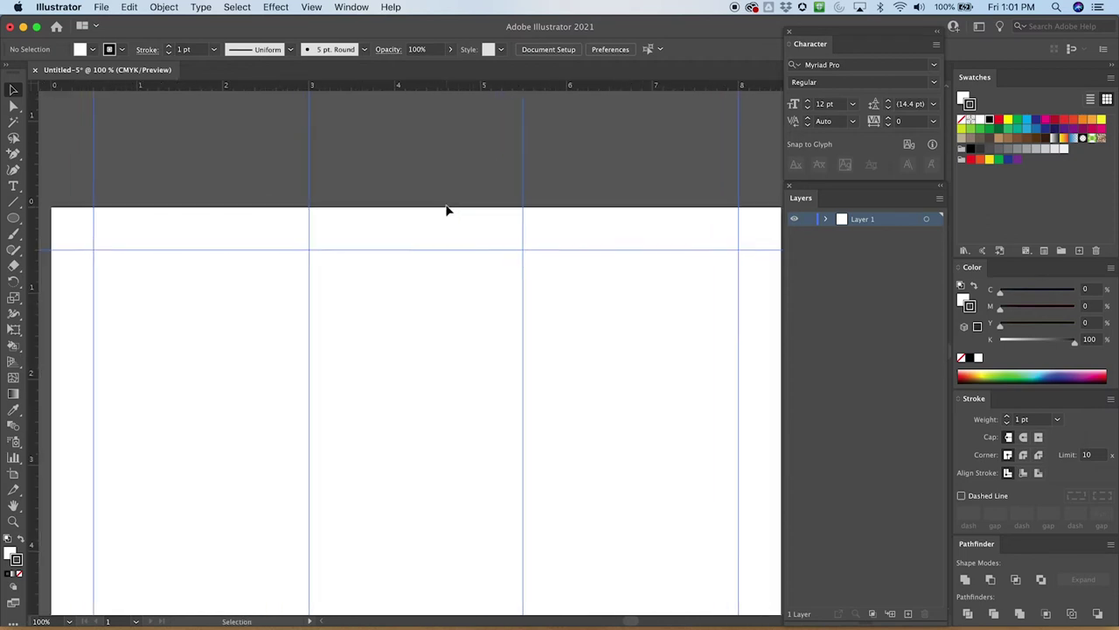
{"action": "scroll", "coordinate": [446, 210], "scroll_direction": "up", "scroll_amount": 1}
{"action": "scroll", "coordinate": [446, 210], "scroll_direction": "left", "scroll_amount": 1}
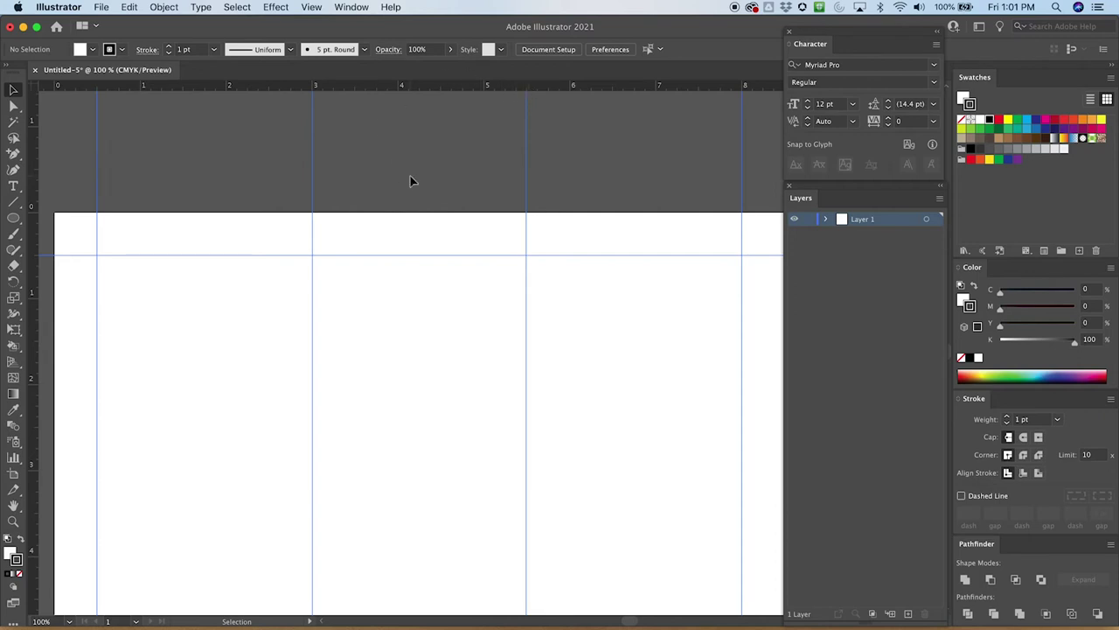
- Draw a test rectangle filling the right-hand column inside the margins
{"action": "scroll", "coordinate": [410, 181], "scroll_direction": "down", "scroll_amount": 1}
{"action": "key", "text": "super+minus"}
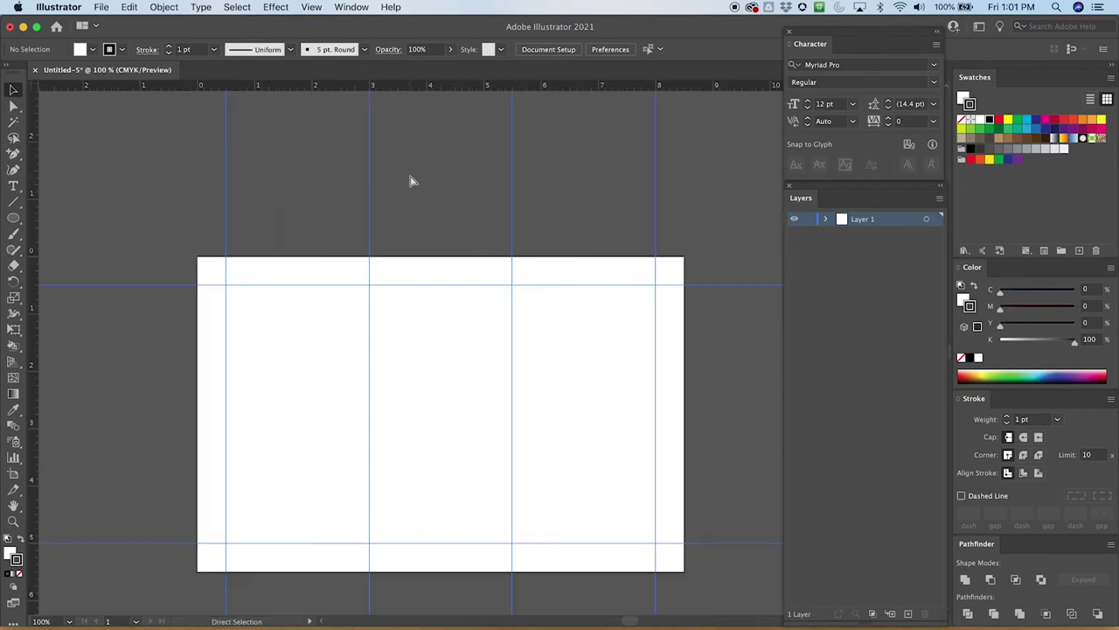
{"action": "key", "text": "super+plus"}
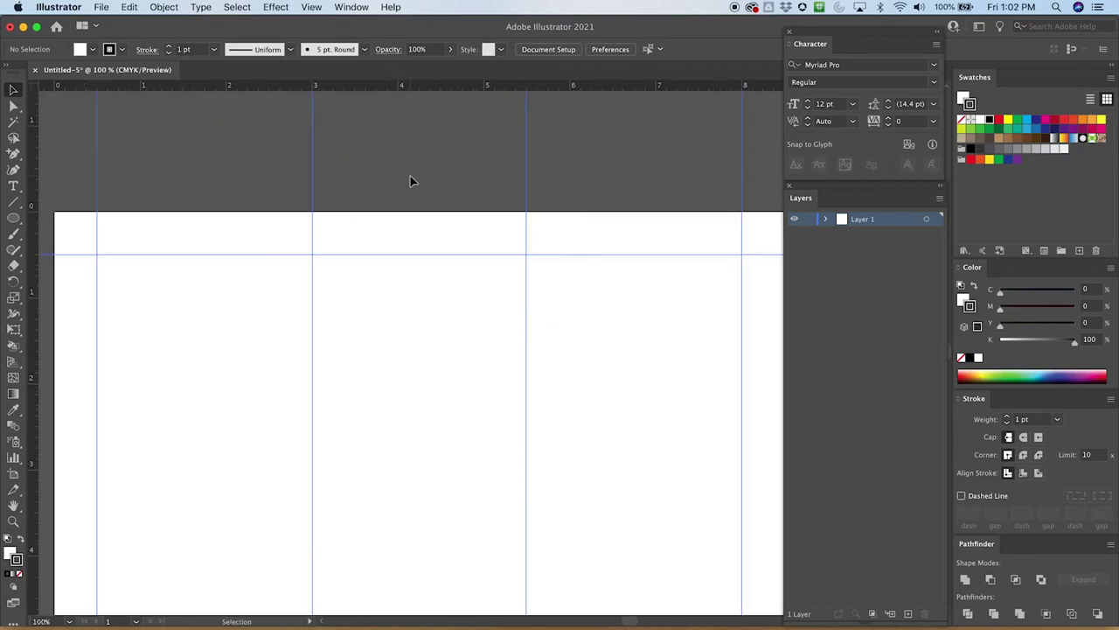
{"action": "scroll", "coordinate": [410, 177], "scroll_direction": "left", "scroll_amount": 2}
{"action": "scroll", "coordinate": [410, 178], "scroll_direction": "down", "scroll_amount": 1}
{"action": "scroll", "coordinate": [192, 342], "scroll_direction": "down", "scroll_amount": 4}
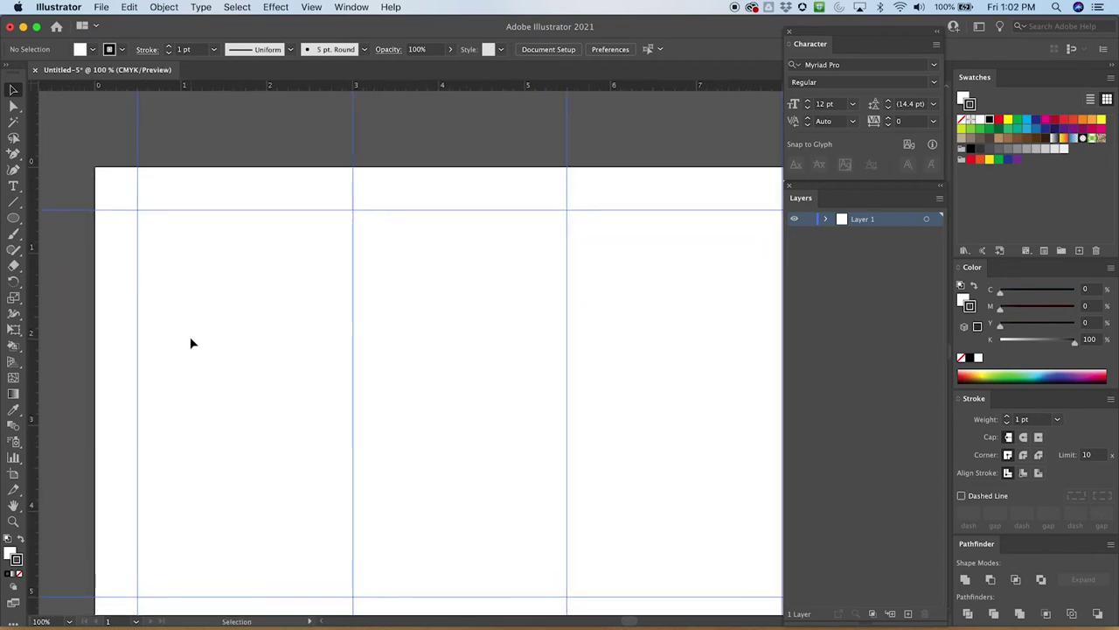
{"action": "scroll", "coordinate": [192, 343], "scroll_direction": "right", "scroll_amount": 2}
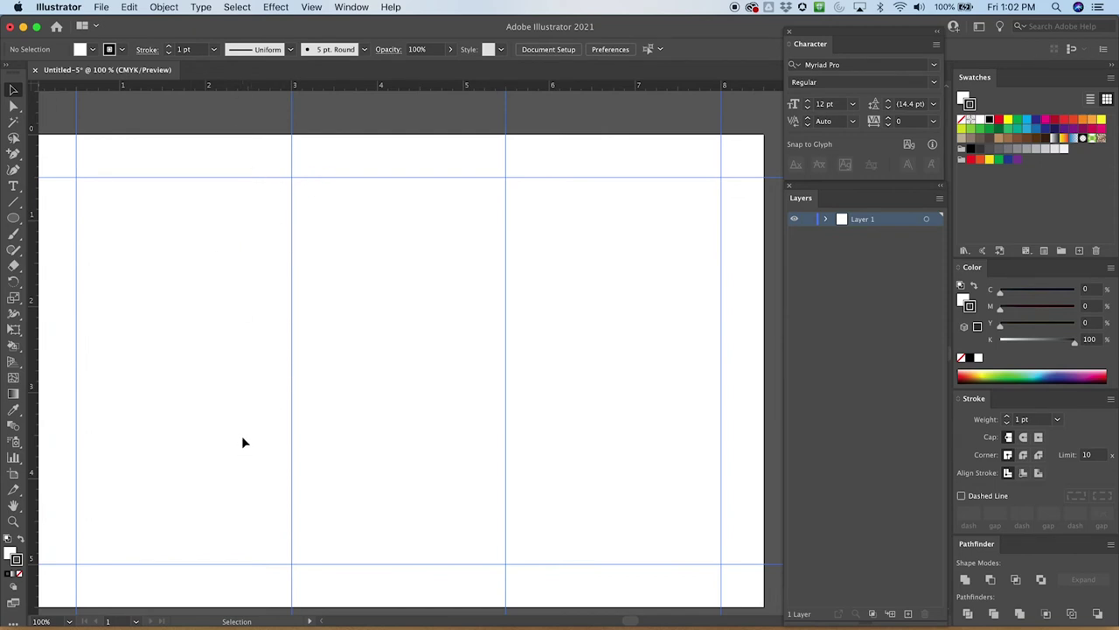
{"action": "scroll", "coordinate": [243, 441], "scroll_direction": "left", "scroll_amount": 2}
{"action": "scroll", "coordinate": [243, 442], "scroll_direction": "up", "scroll_amount": 1}
{"action": "scroll", "coordinate": [242, 438], "scroll_direction": "right", "scroll_amount": 1}
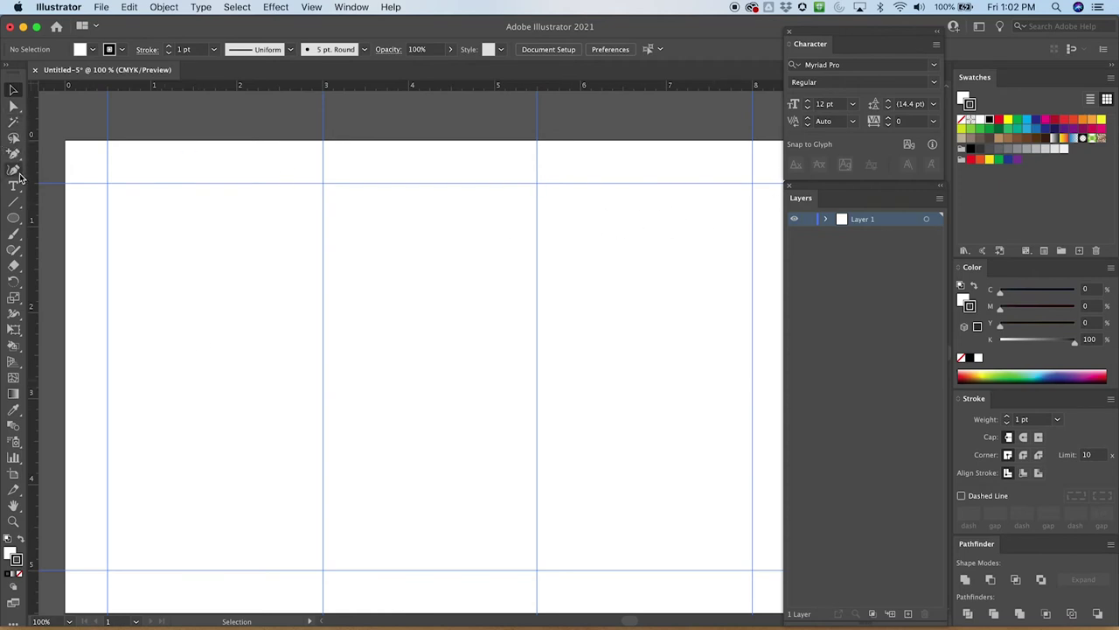
{"action": "left_click", "coordinate": [13, 219]}
{"action": "left_click_drag", "start_coordinate": [12, 219], "coordinate": [53, 218]}
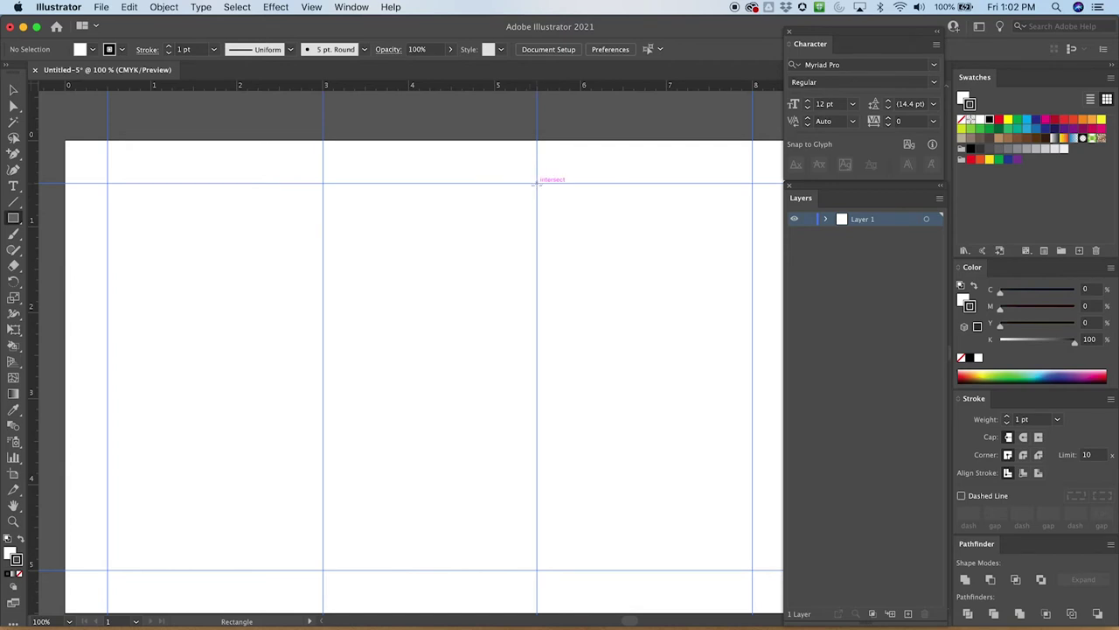
{"action": "left_click_drag", "start_coordinate": [537, 183], "coordinate": [752, 569]}
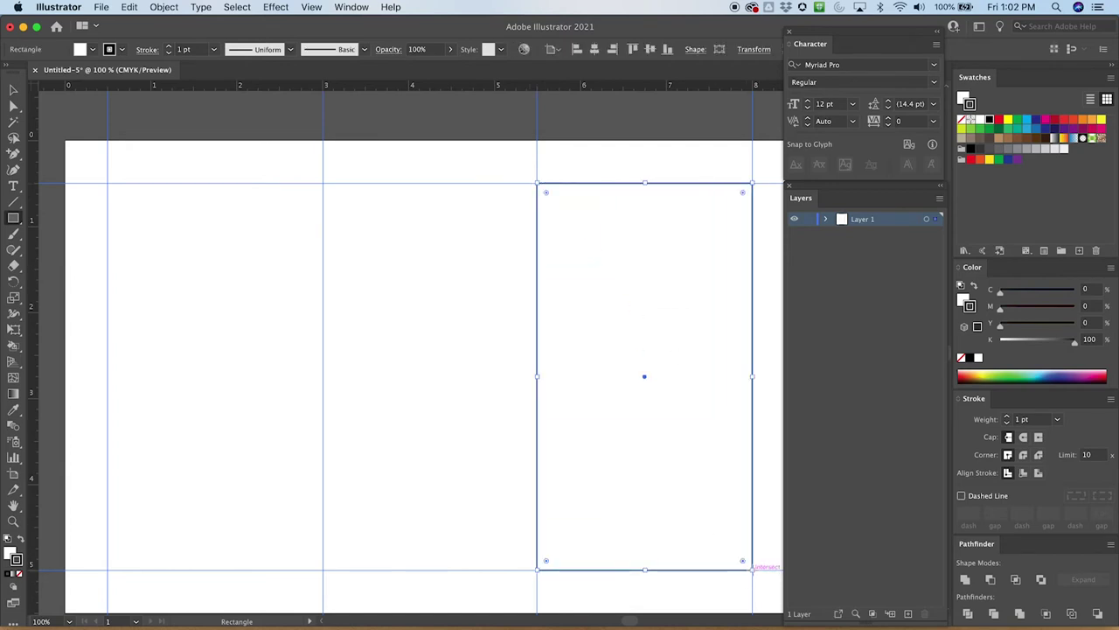
- Fill the rectangle with black and move it into the left column to compare widths
{"action": "left_click", "coordinate": [92, 50]}
{"action": "left_click", "coordinate": [37, 73]}
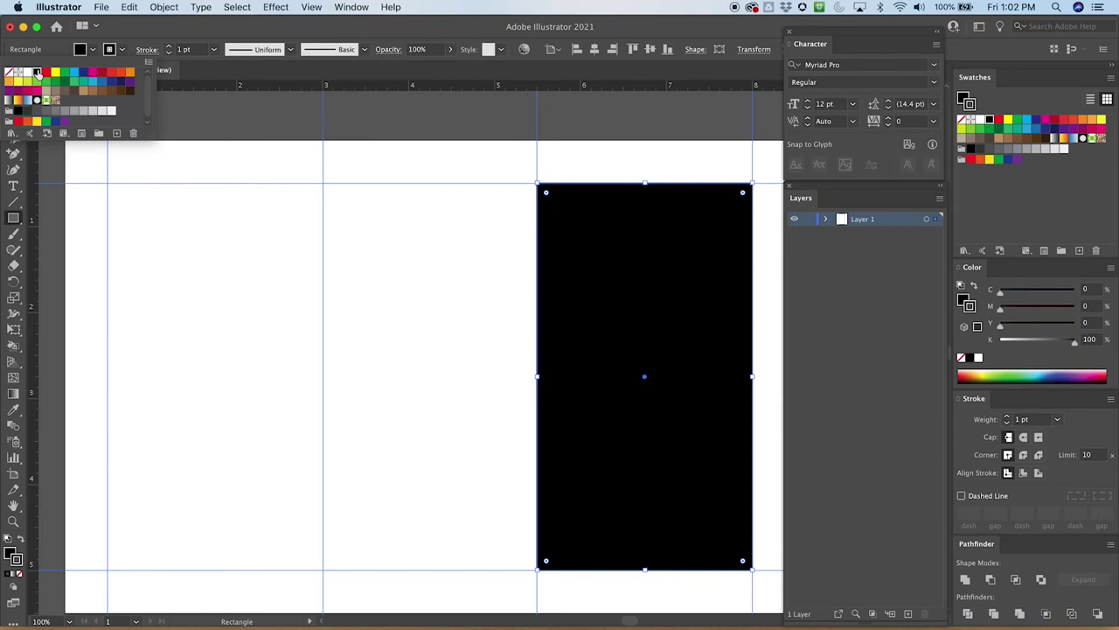
{"action": "left_click", "coordinate": [13, 90]}
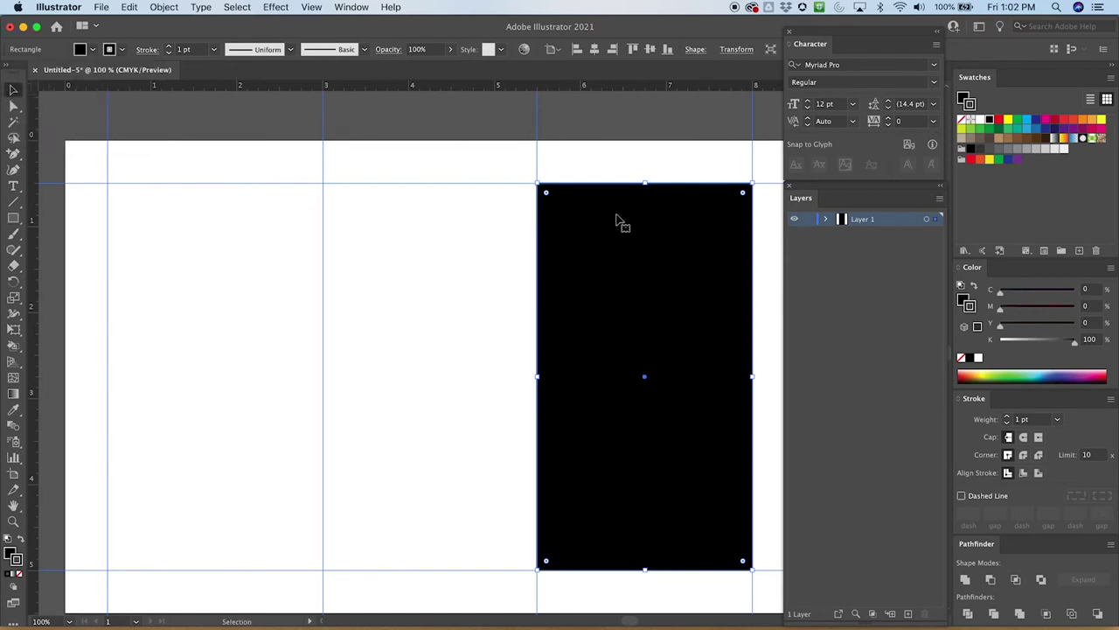
{"action": "left_click_drag", "start_coordinate": [616, 220], "coordinate": [208, 232]}
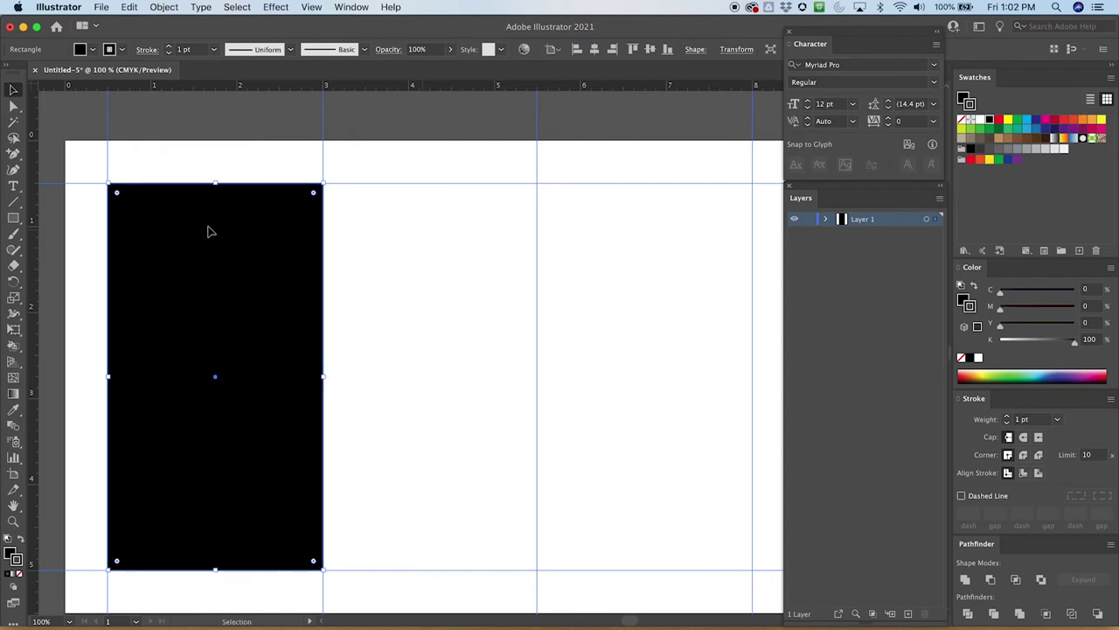
- Delete the black test rectangle, leaving only the guides
{"action": "key", "text": "super+shift+a"}
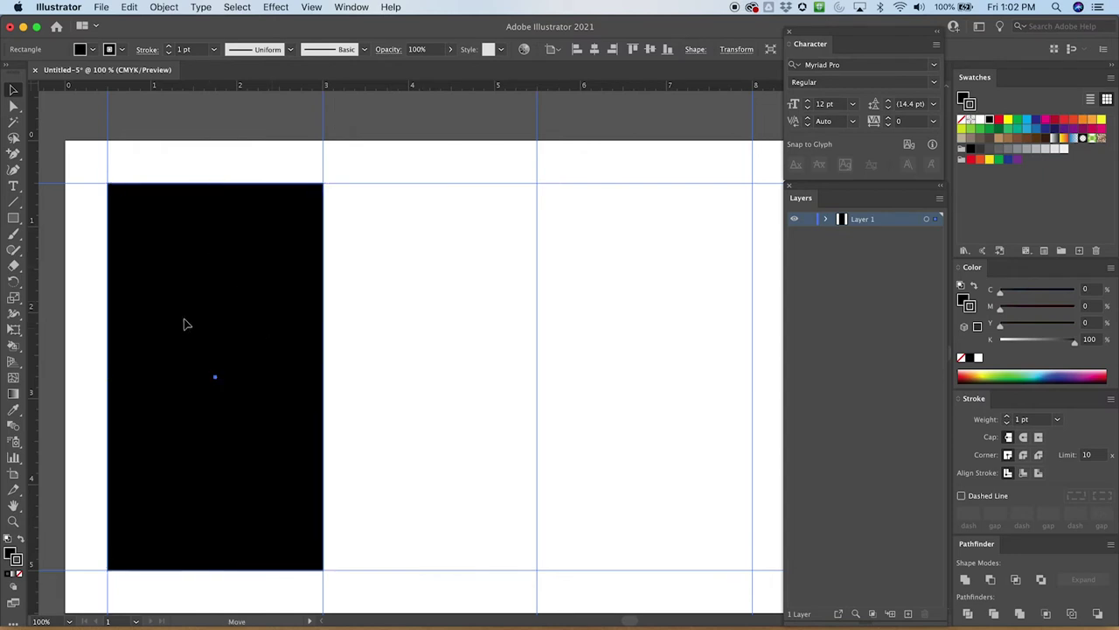
{"action": "left_click_drag", "start_coordinate": [183, 324], "coordinate": [50, 312]}
{"action": "key", "text": "super+z"}
{"action": "key", "text": "Delete"}
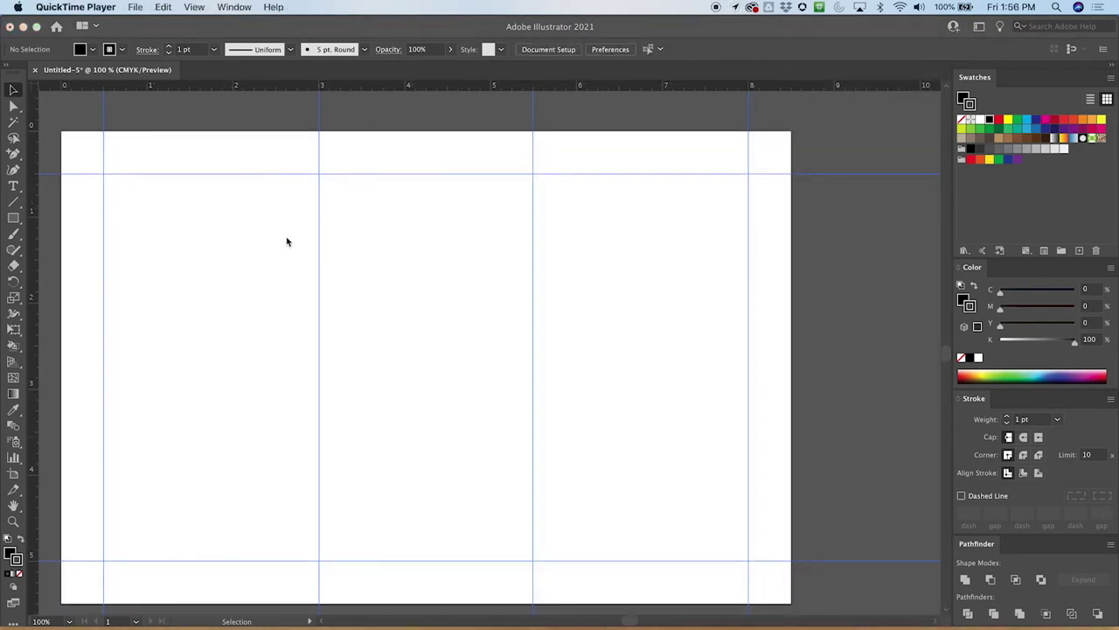
- Add a horizontal guide near 2 in marking the first row division
{"action": "left_click", "coordinate": [245, 264]}
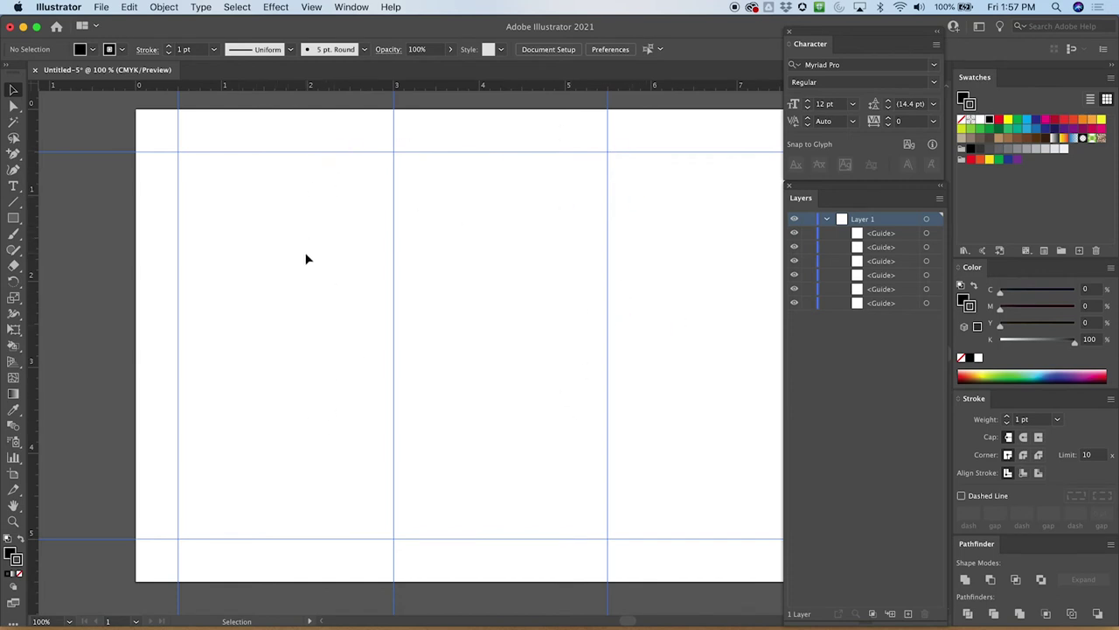
{"action": "key", "text": "super+equal"}
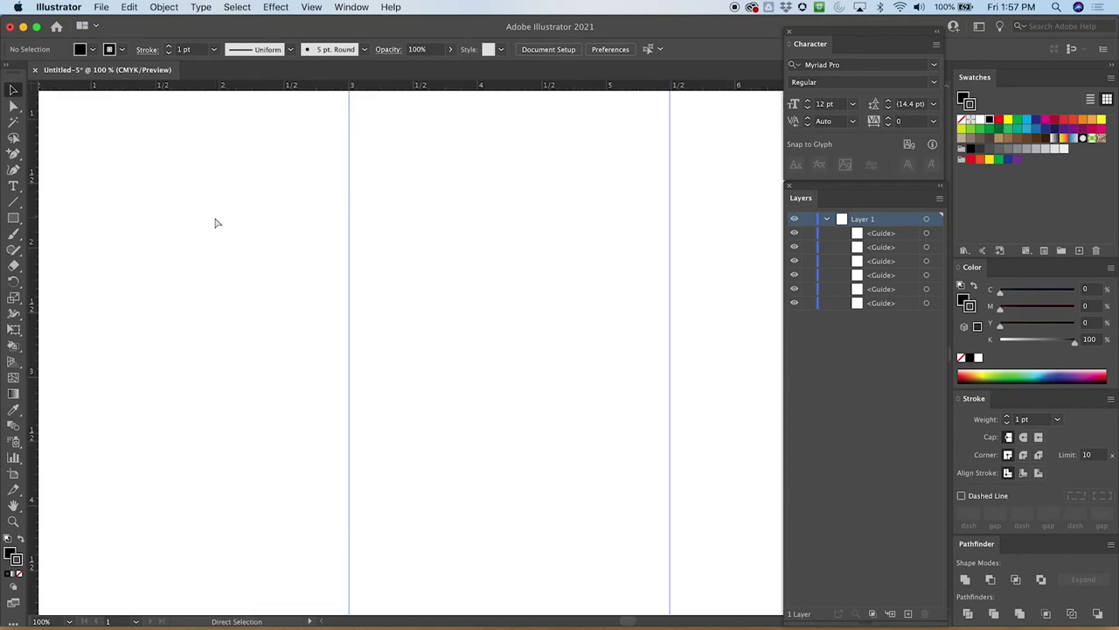
{"action": "left_click_drag", "start_coordinate": [197, 220], "coordinate": [220, 306]}
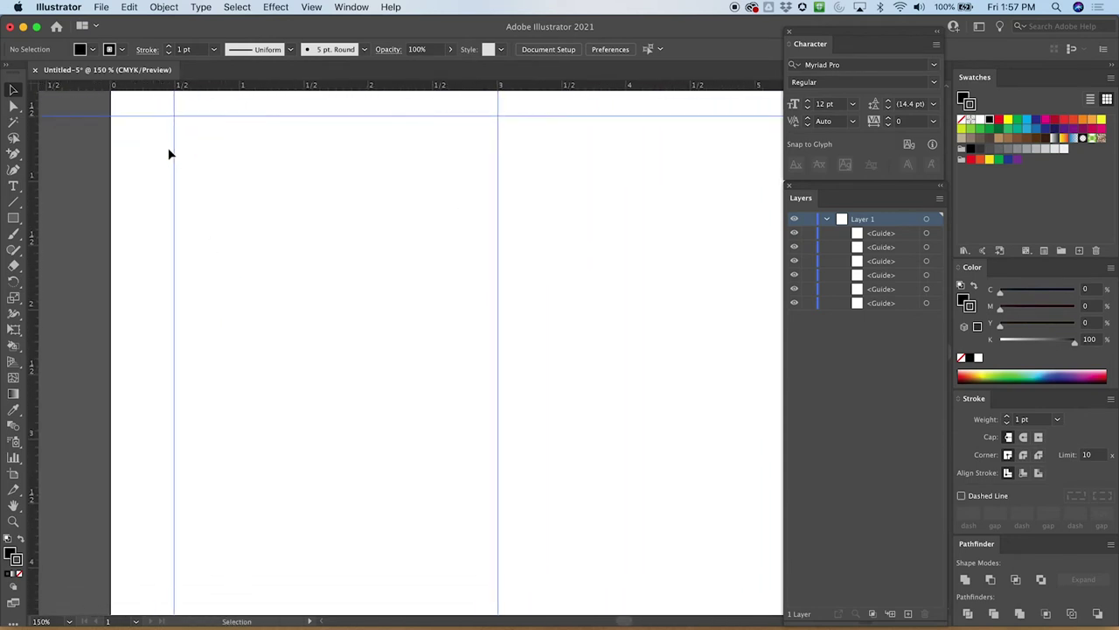
{"action": "left_click_drag", "start_coordinate": [204, 91], "coordinate": [193, 161]}
{"action": "key", "text": "super+1"}
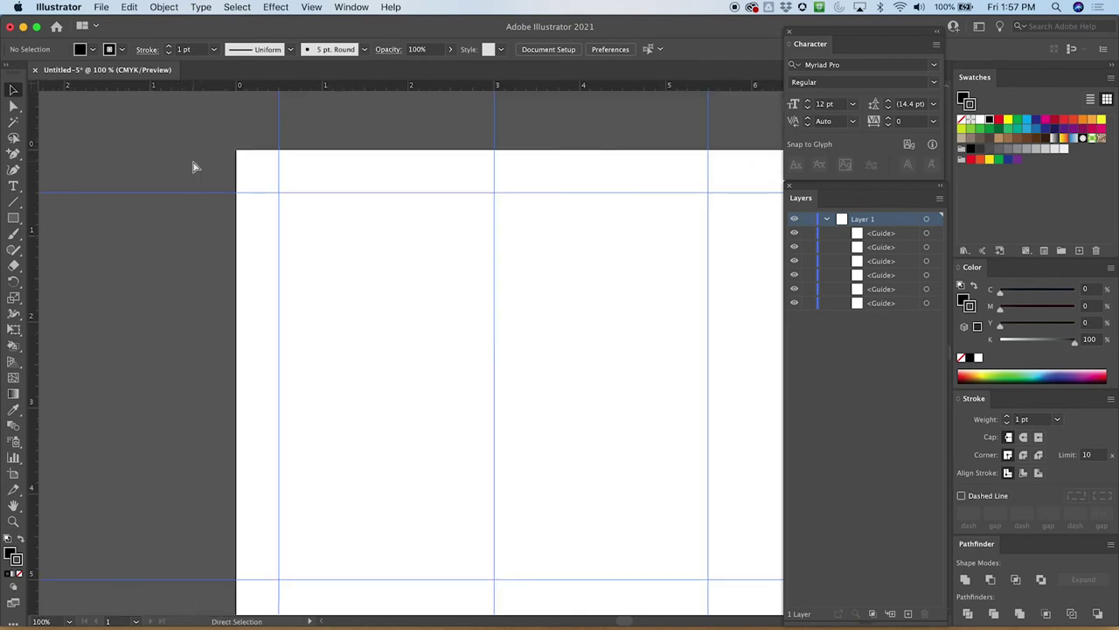
{"action": "left_click_drag", "start_coordinate": [252, 88], "coordinate": [222, 325]}
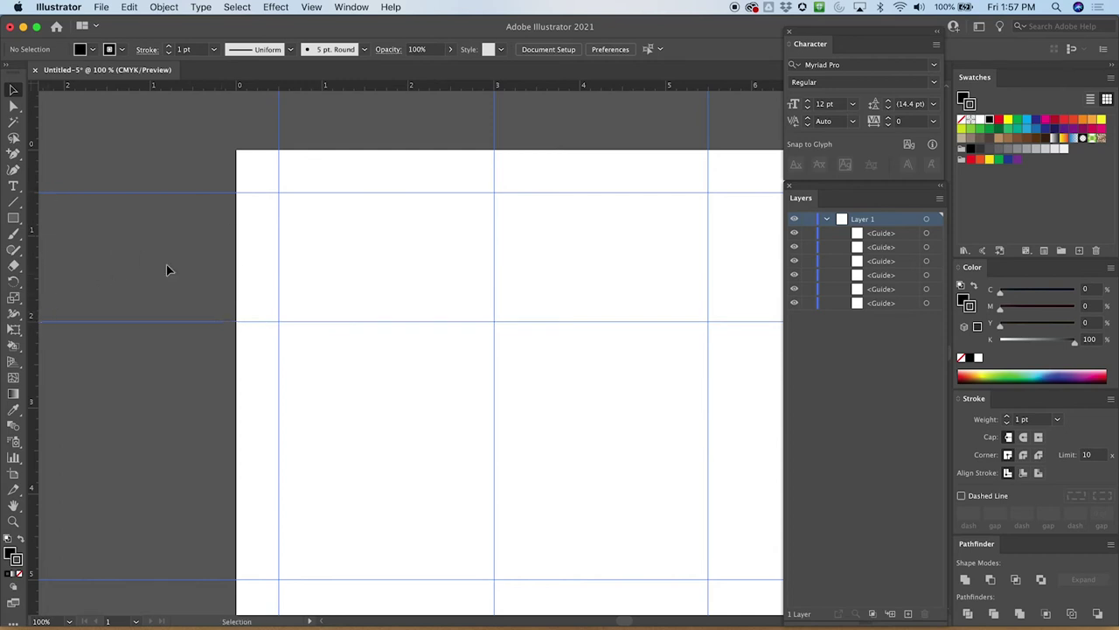
- Add a second horizontal guide near 3.5 in for the other row division
{"action": "scroll", "coordinate": [166, 264], "scroll_direction": "down", "scroll_amount": 5}
{"action": "scroll", "coordinate": [166, 264], "scroll_direction": "left", "scroll_amount": 4}
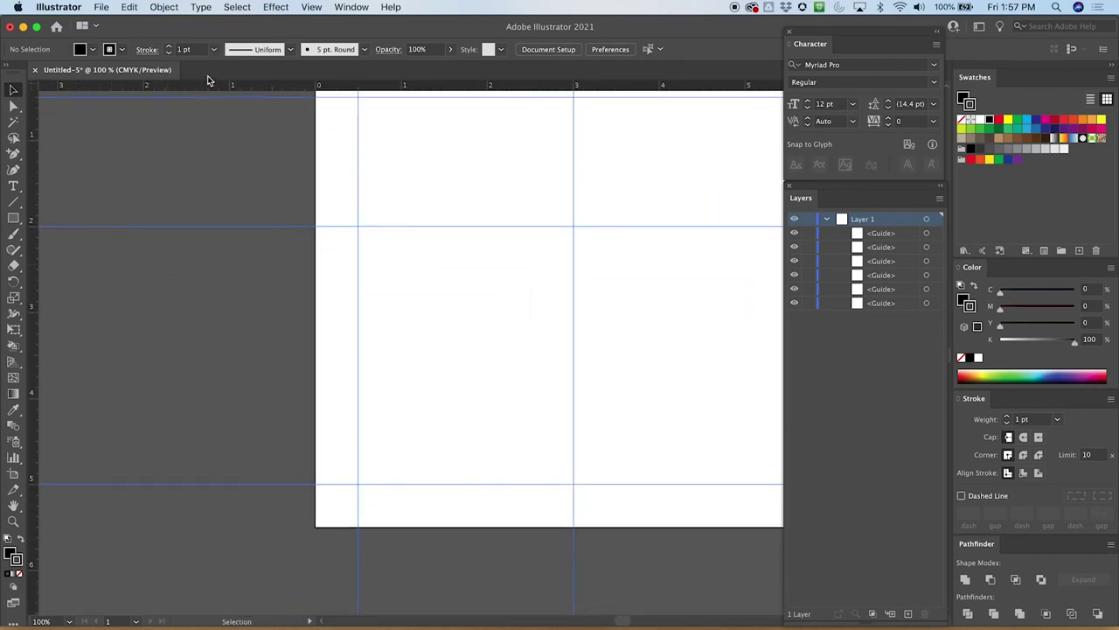
{"action": "left_click_drag", "start_coordinate": [205, 88], "coordinate": [145, 355]}
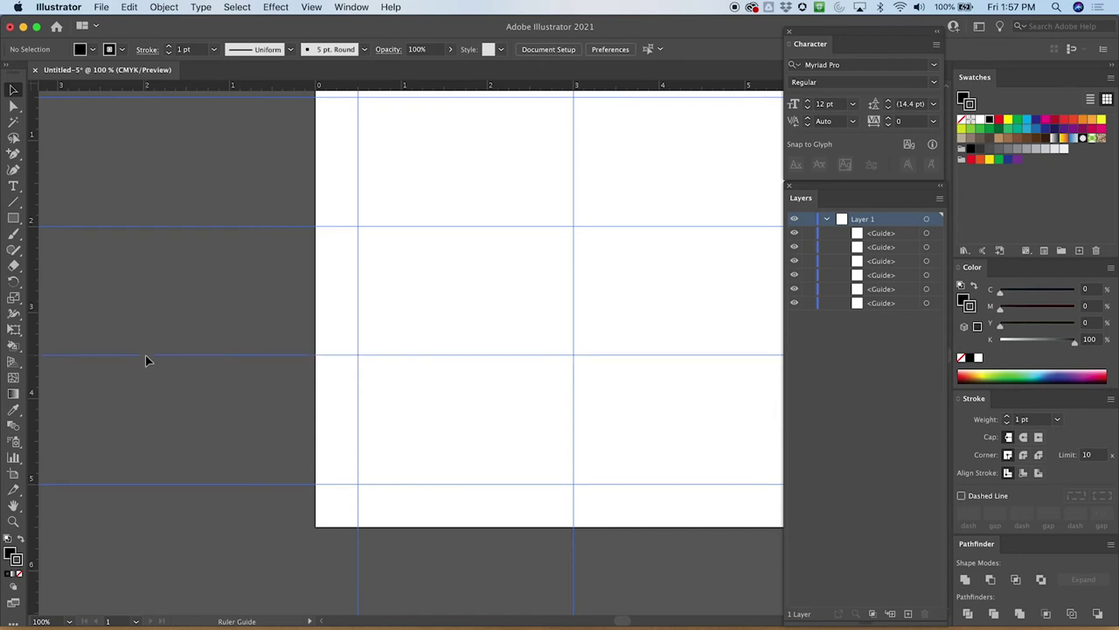
{"action": "scroll", "coordinate": [473, 201], "scroll_direction": "right", "scroll_amount": 5}
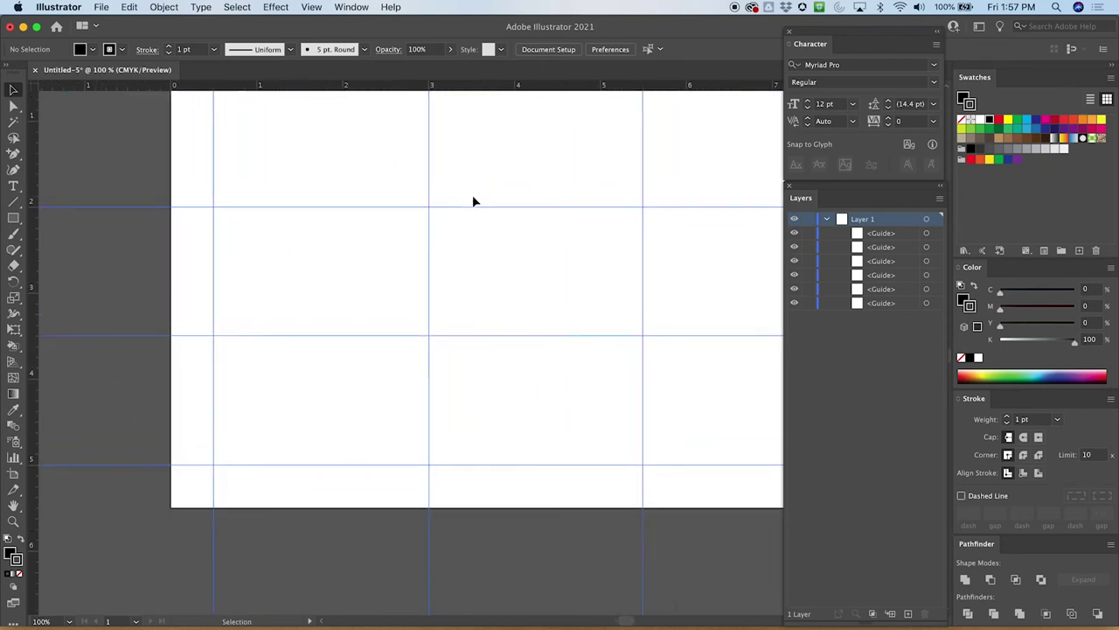
{"action": "scroll", "coordinate": [473, 201], "scroll_direction": "right", "scroll_amount": 2}
{"action": "key", "text": "cmd+minus"}
{"action": "key", "text": "cmd+equal"}
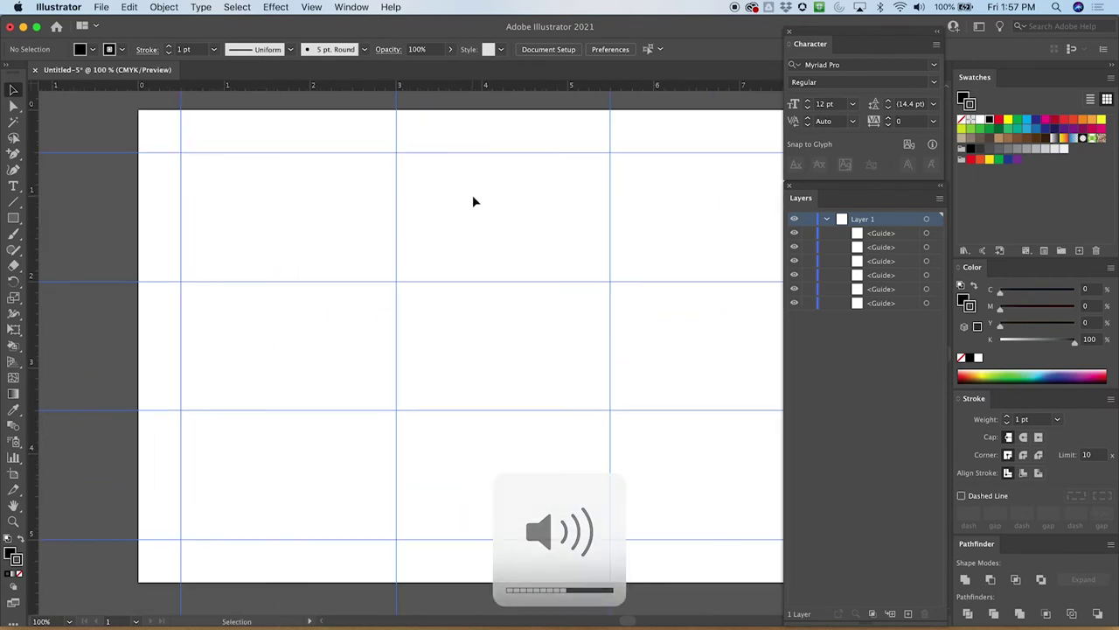
{"action": "key", "text": "space"}
{"action": "scroll", "coordinate": [455, 201], "scroll_direction": "right", "scroll_amount": 4}
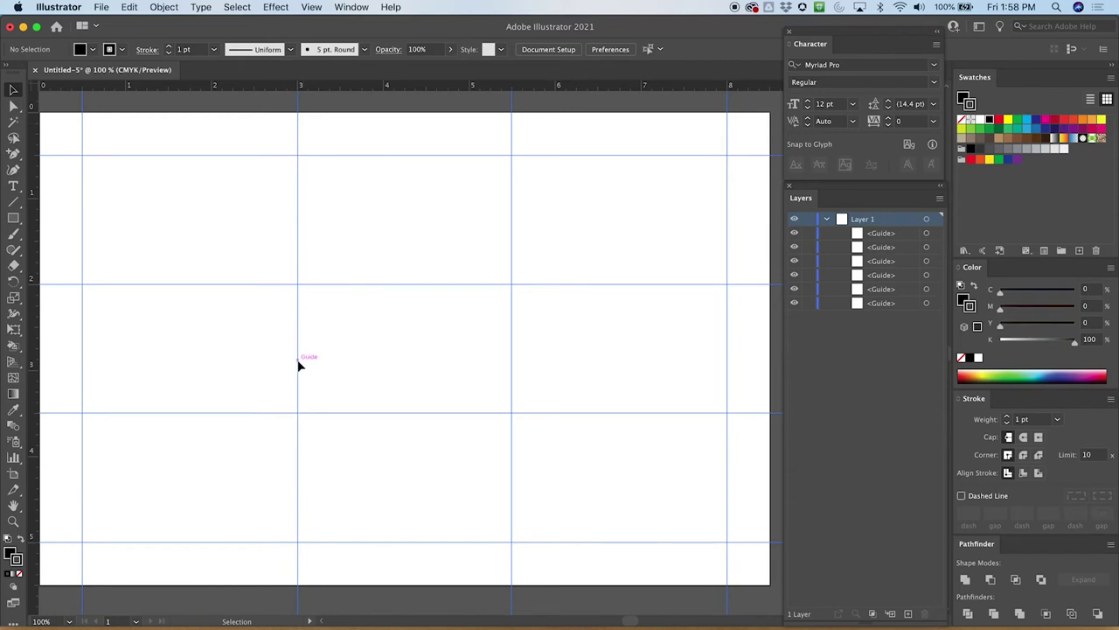
- Drag four vertical gutter guides beside the column dividers, one near 2.75 in
{"action": "scroll", "coordinate": [273, 341], "scroll_direction": "up", "scroll_amount": 2}
{"action": "scroll", "coordinate": [273, 341], "scroll_direction": "left", "scroll_amount": 3}
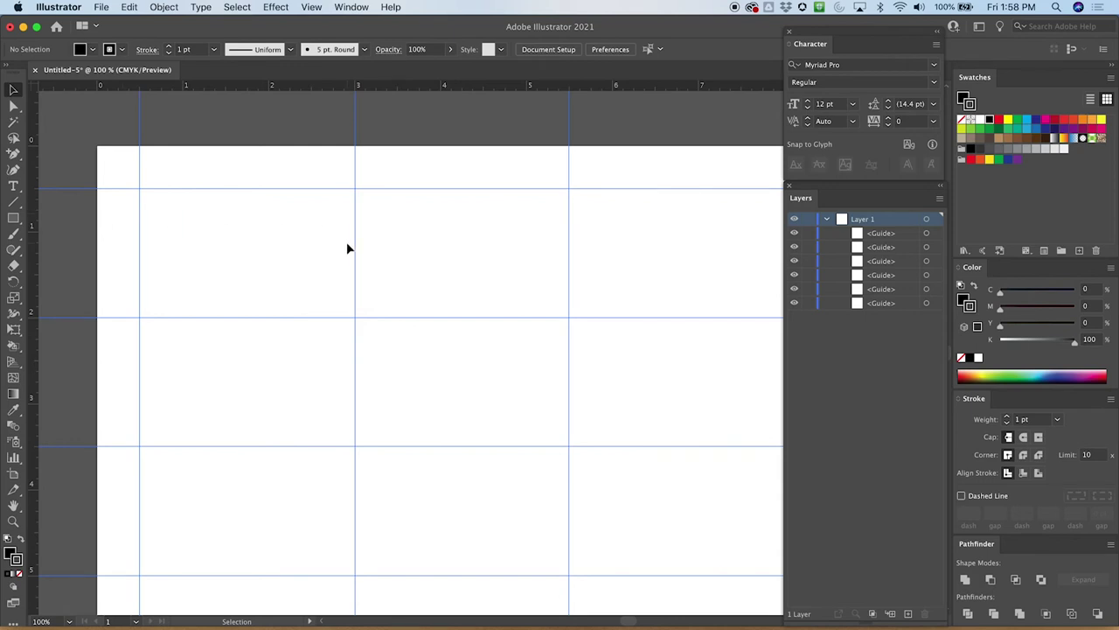
{"action": "key", "text": "super+minus"}
{"action": "key", "text": "super+equal"}
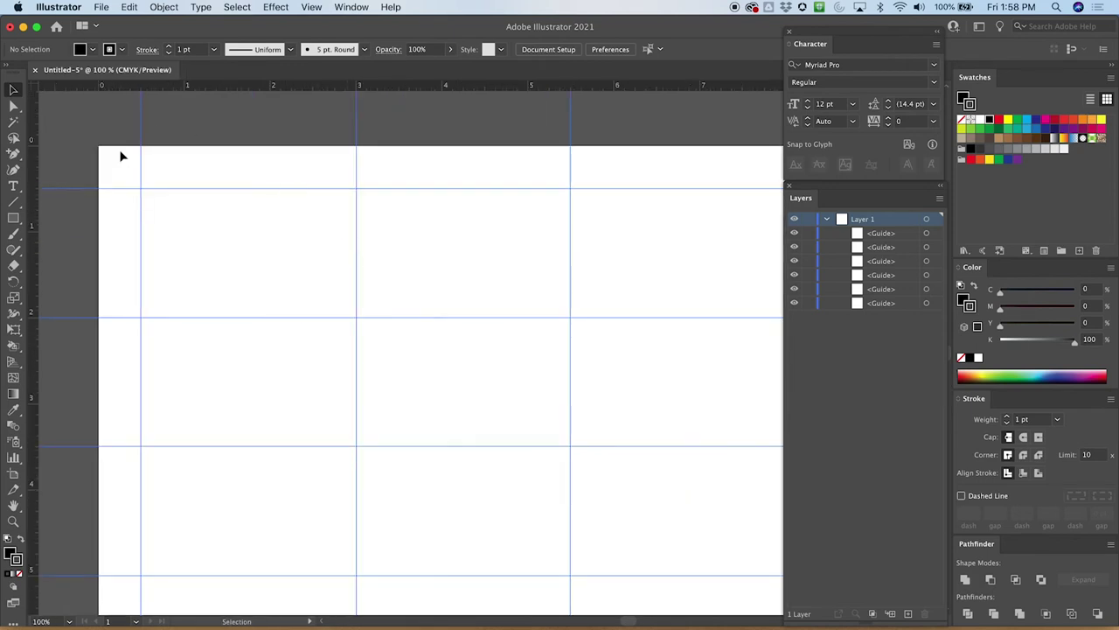
{"action": "key", "text": "super+equal"}
{"action": "key", "text": "super+minus"}
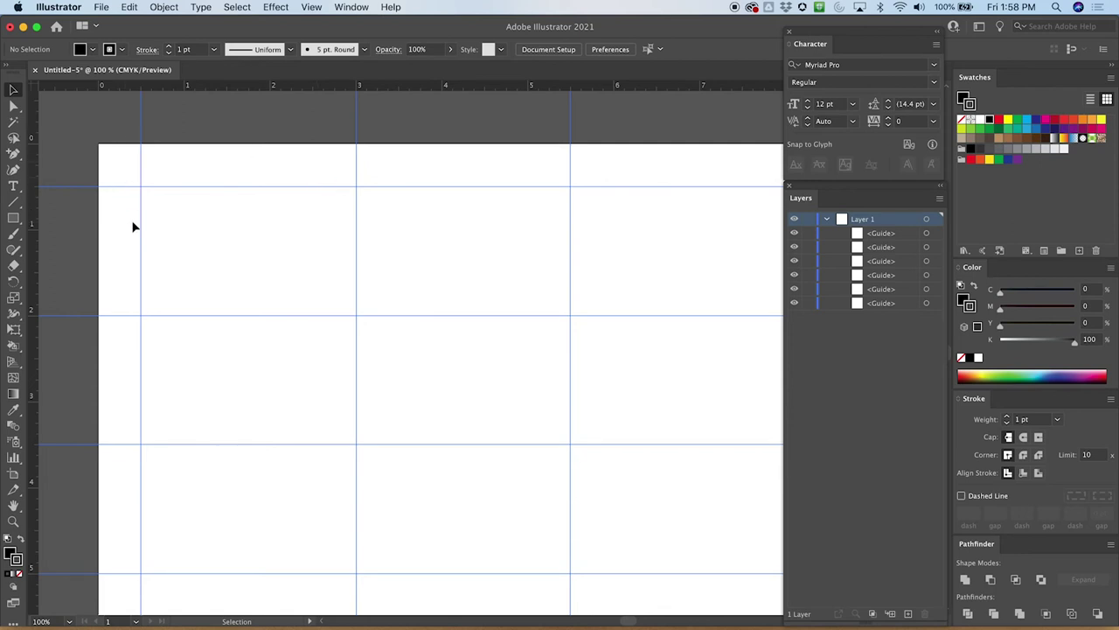
{"action": "left_click_drag", "start_coordinate": [38, 169], "coordinate": [335, 162]}
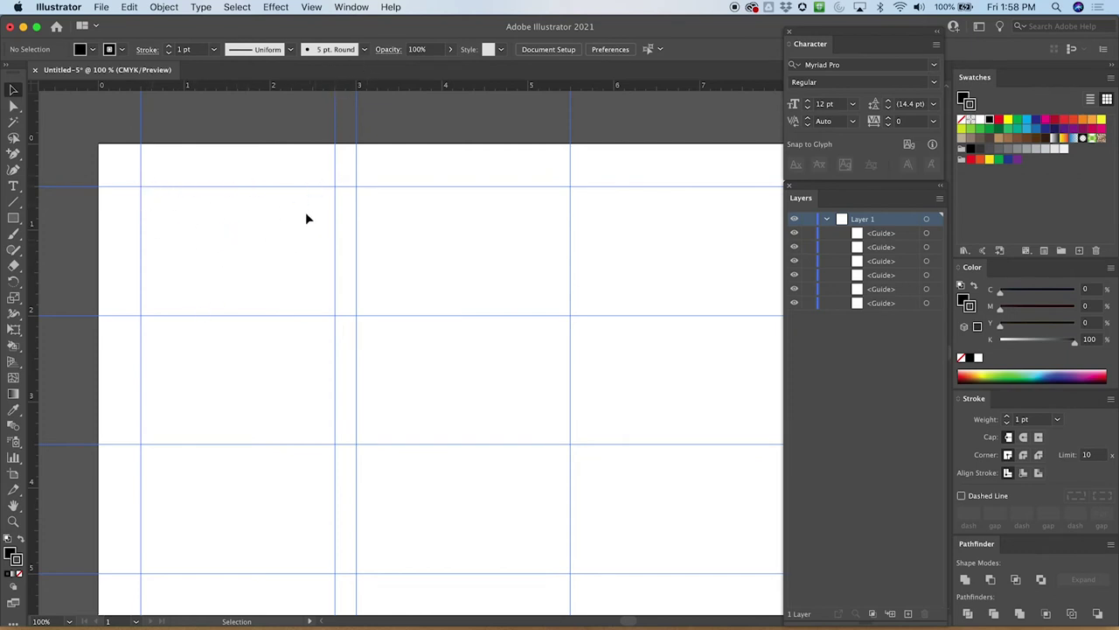
{"action": "left_click_drag", "start_coordinate": [30, 262], "coordinate": [378, 234]}
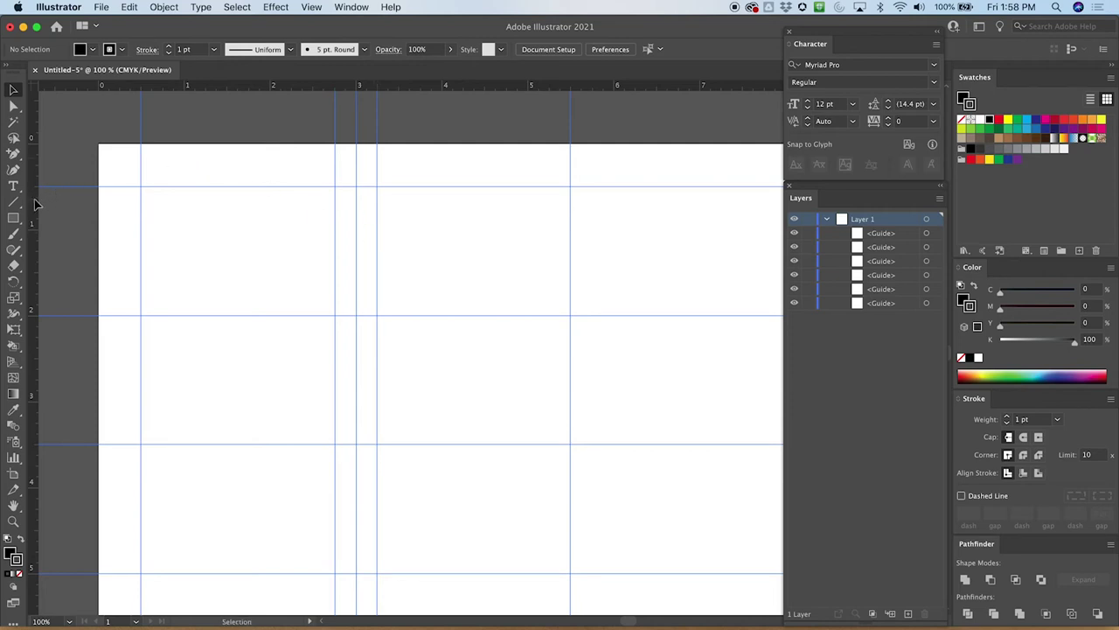
{"action": "left_click_drag", "start_coordinate": [35, 201], "coordinate": [550, 203]}
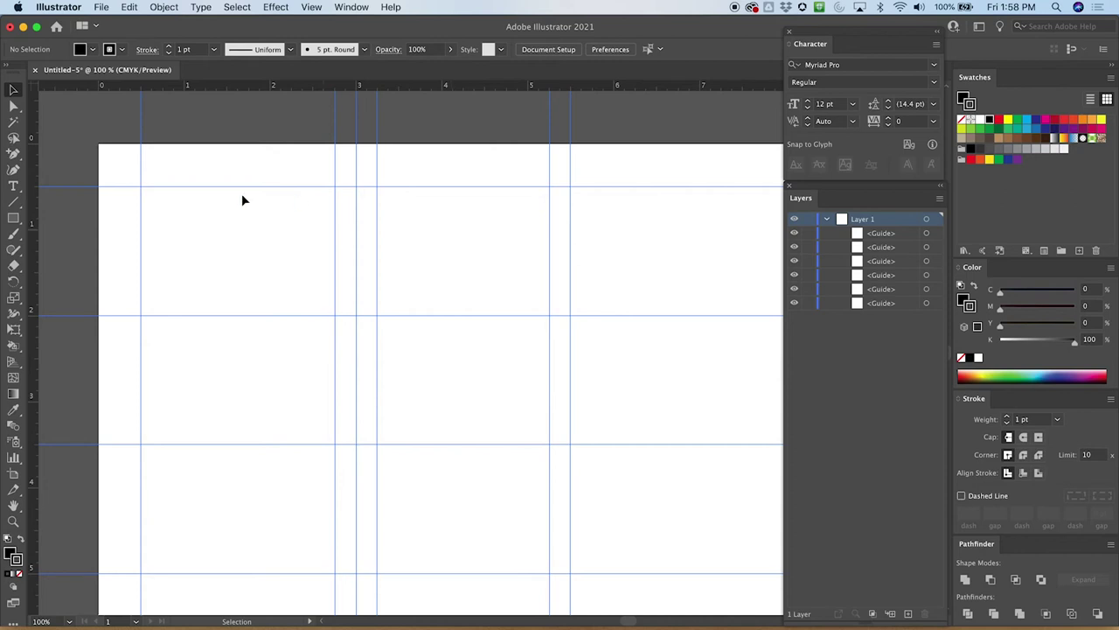
{"action": "left_click_drag", "start_coordinate": [35, 220], "coordinate": [592, 159]}
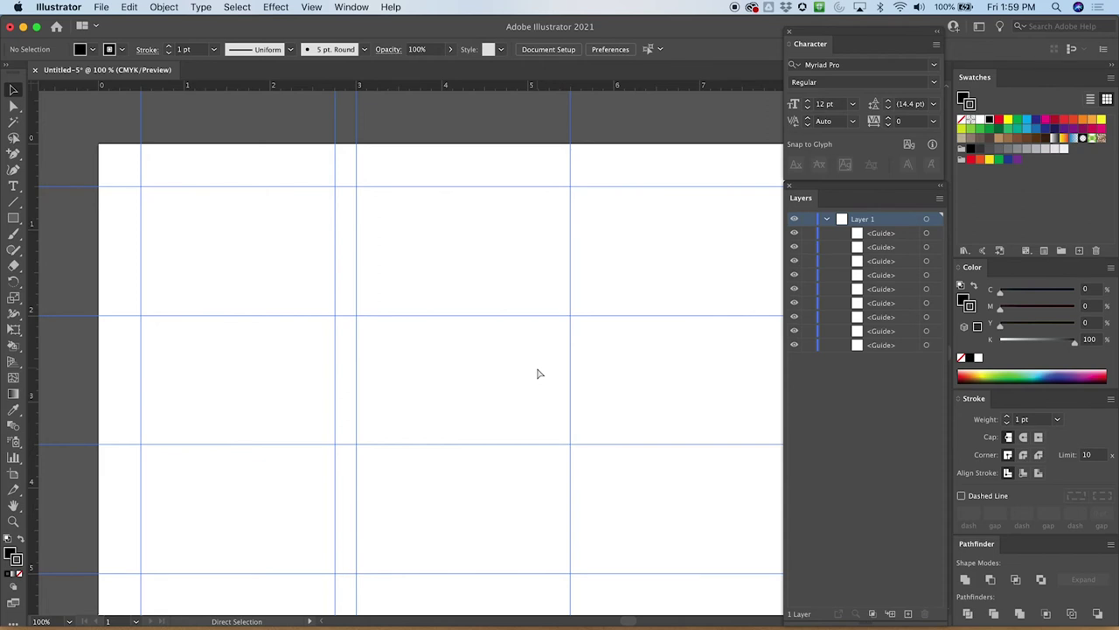
- Undo the stray guide and add gutter guides on both sides of the middle divider
{"action": "key", "text": "super+z"}
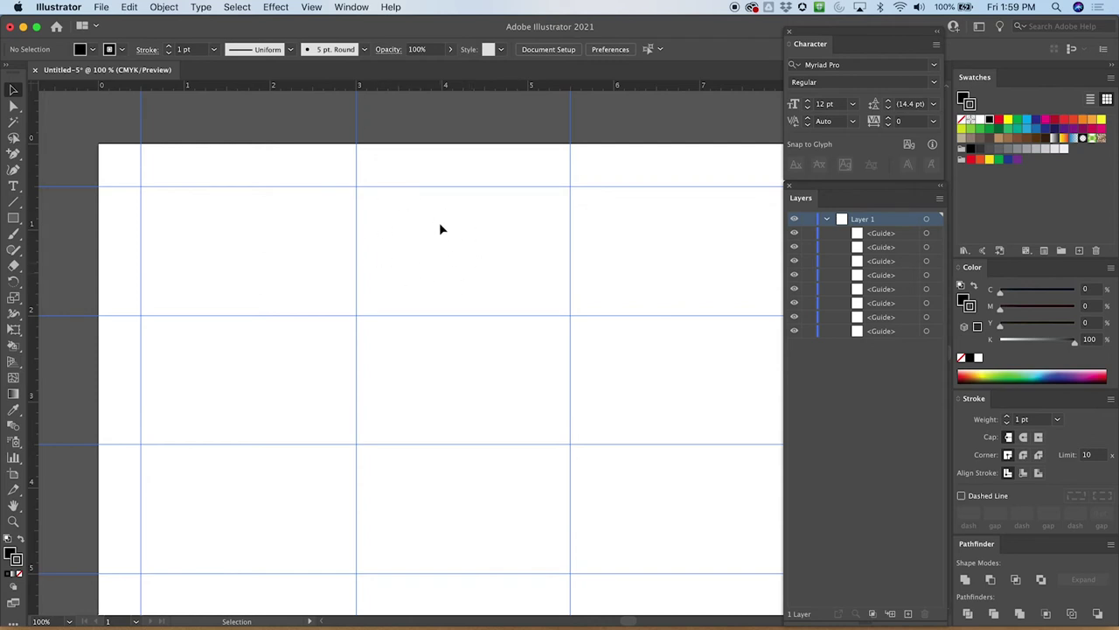
{"action": "key", "text": "super+equal"}
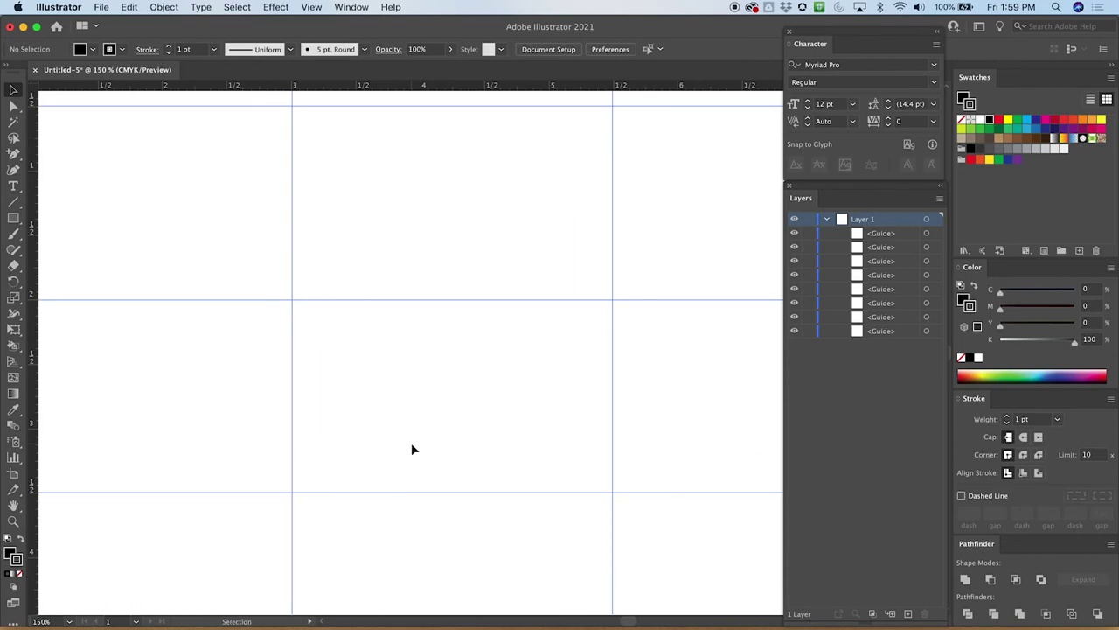
{"action": "key", "text": "super+minus"}
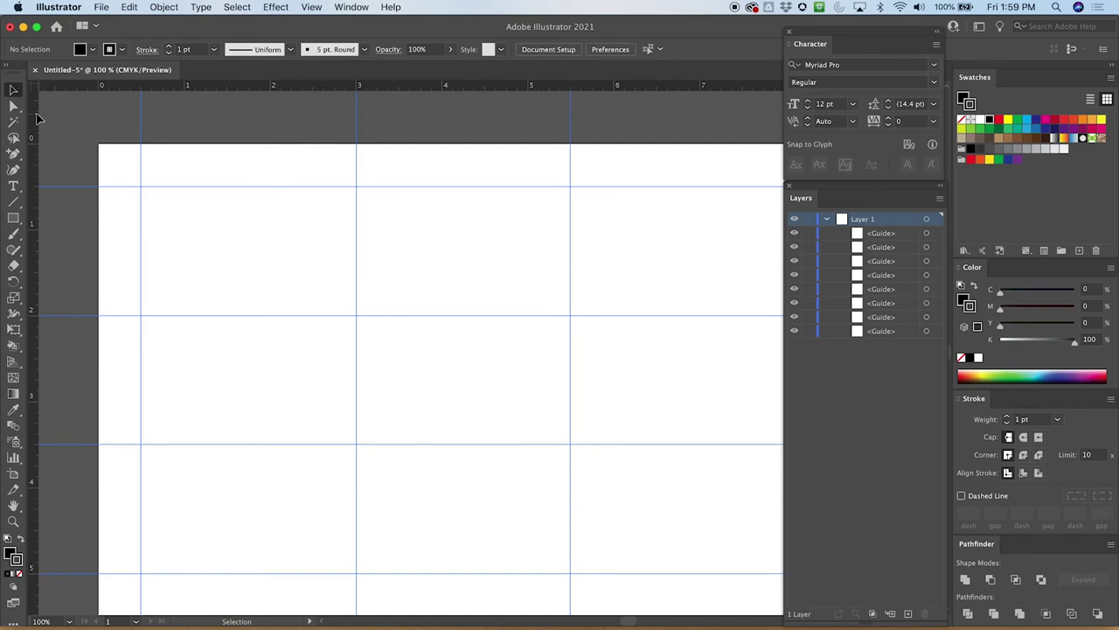
{"action": "left_click_drag", "start_coordinate": [37, 118], "coordinate": [323, 174]}
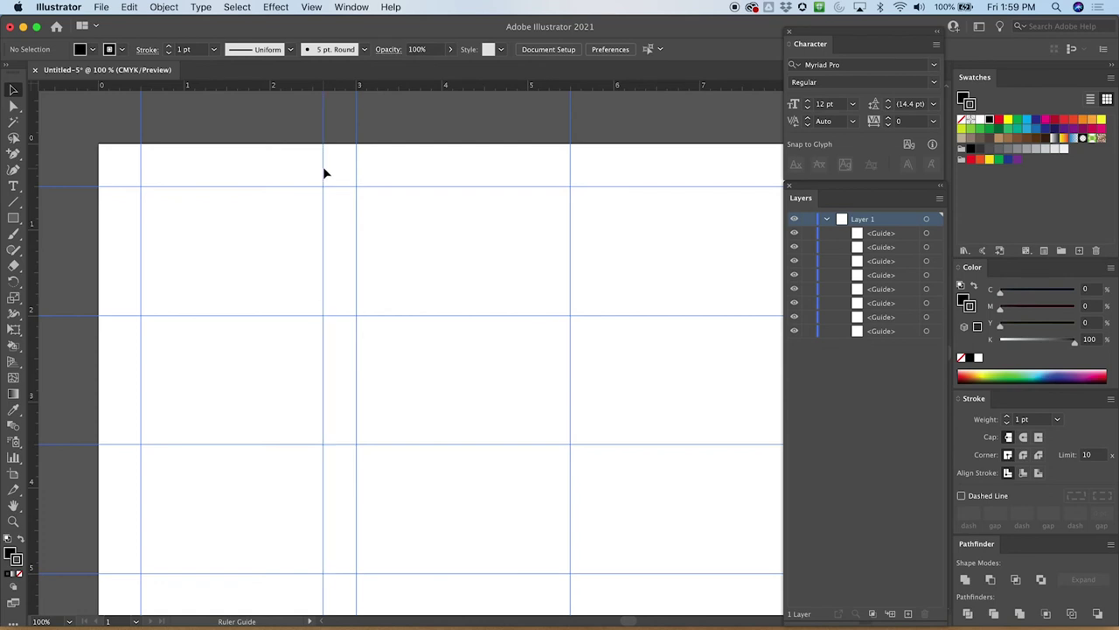
{"action": "left_click_drag", "start_coordinate": [35, 168], "coordinate": [366, 161]}
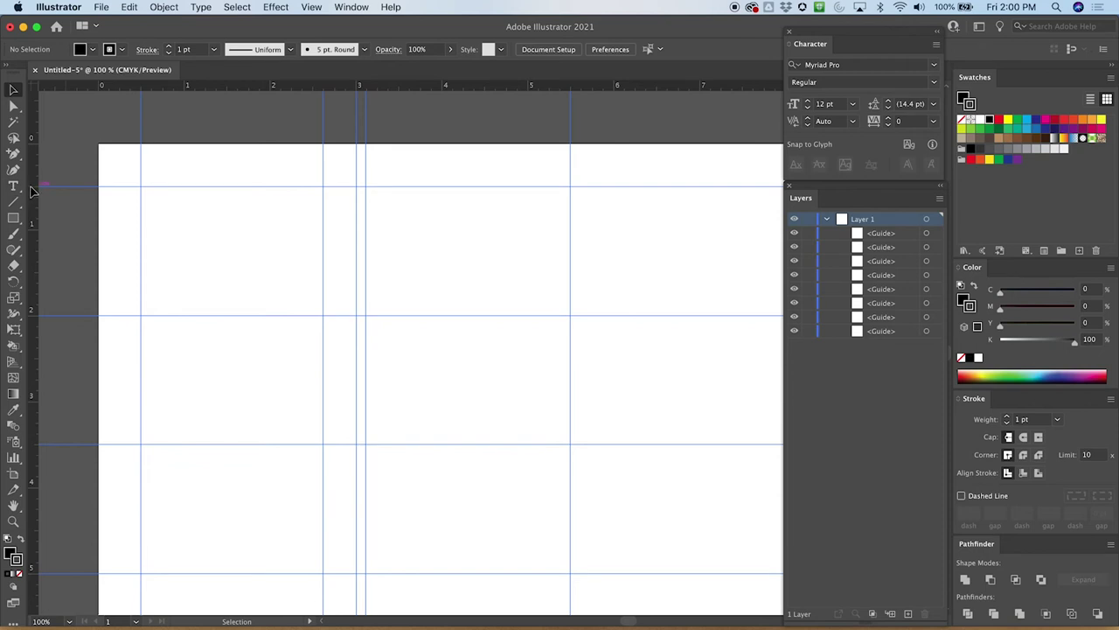
- Add gutter guides near 5.3 in and 5.8 in flanking the 5.5 in column guide
{"action": "left_click_drag", "start_coordinate": [35, 191], "coordinate": [561, 178]}
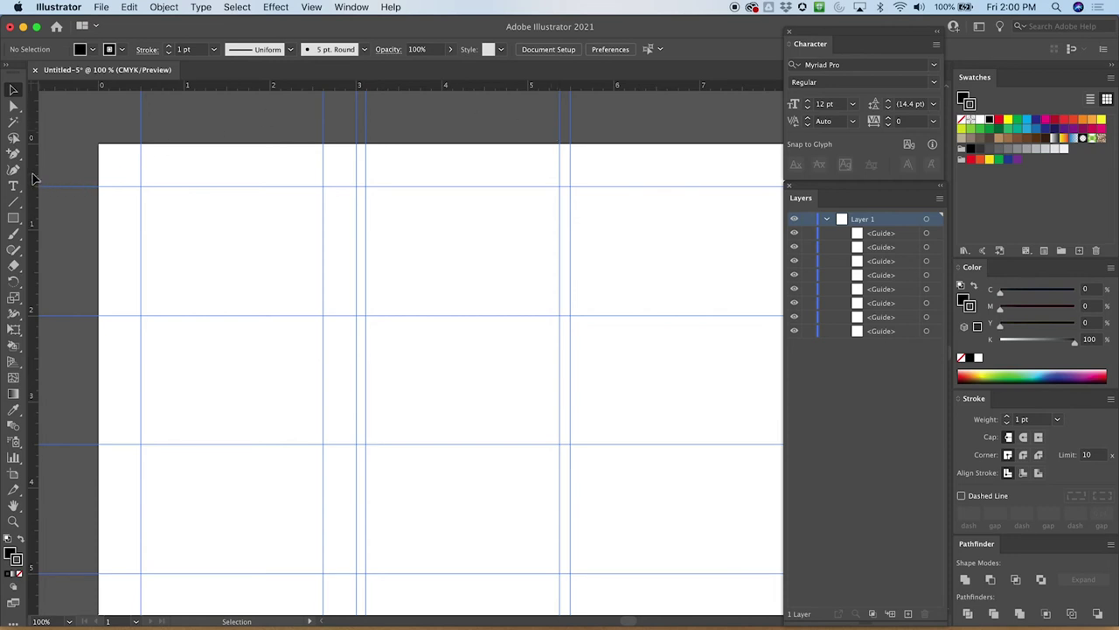
{"action": "left_click_drag", "start_coordinate": [33, 178], "coordinate": [569, 180]}
{"action": "left_click_drag", "start_coordinate": [582, 176], "coordinate": [603, 180]}
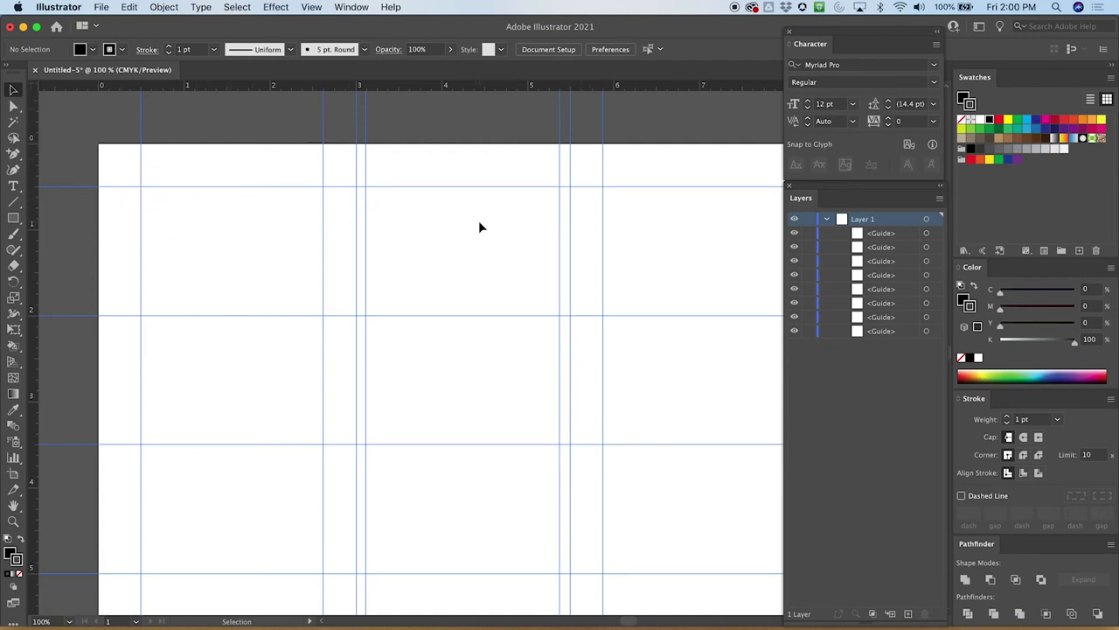
- Draw a black rectangle from the guide intersection and move it toward the first column
{"action": "left_click", "coordinate": [14, 217]}
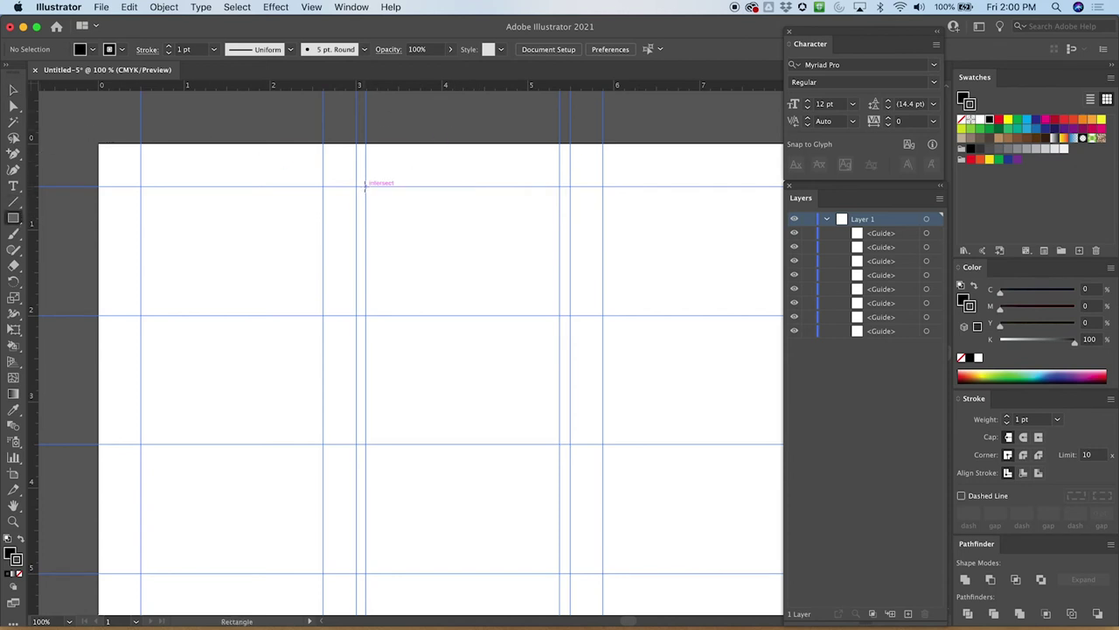
{"action": "left_click_drag", "start_coordinate": [366, 187], "coordinate": [560, 315]}
{"action": "left_click", "coordinate": [14, 90]}
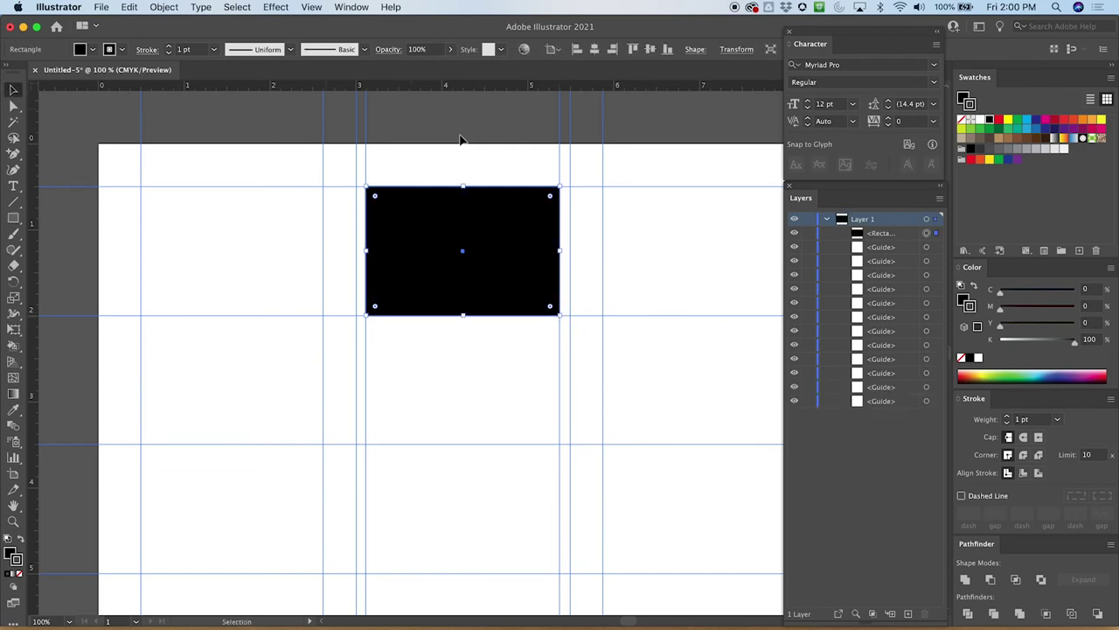
{"action": "left_click_drag", "start_coordinate": [494, 242], "coordinate": [258, 237]}
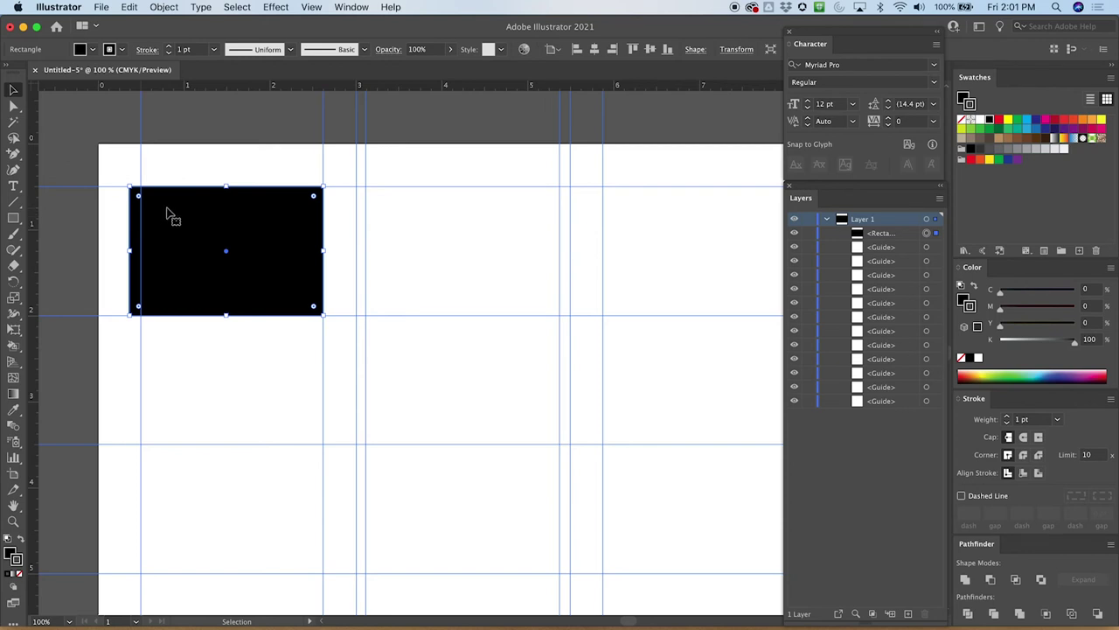
- Snap the rectangle's left edge to the margin guide and add a vertical guide at its right edge
{"action": "mouse_move", "coordinate": [170, 212]}
{"action": "left_mouse_down"}
{"action": "mouse_move", "coordinate": [180, 213]}
{"action": "mouse_move", "coordinate": [157, 215]}
{"action": "mouse_move", "coordinate": [177, 215]}
{"action": "mouse_move", "coordinate": [167, 212]}
{"action": "left_mouse_up"}
{"action": "left_click_drag", "start_coordinate": [184, 230], "coordinate": [196, 230]}
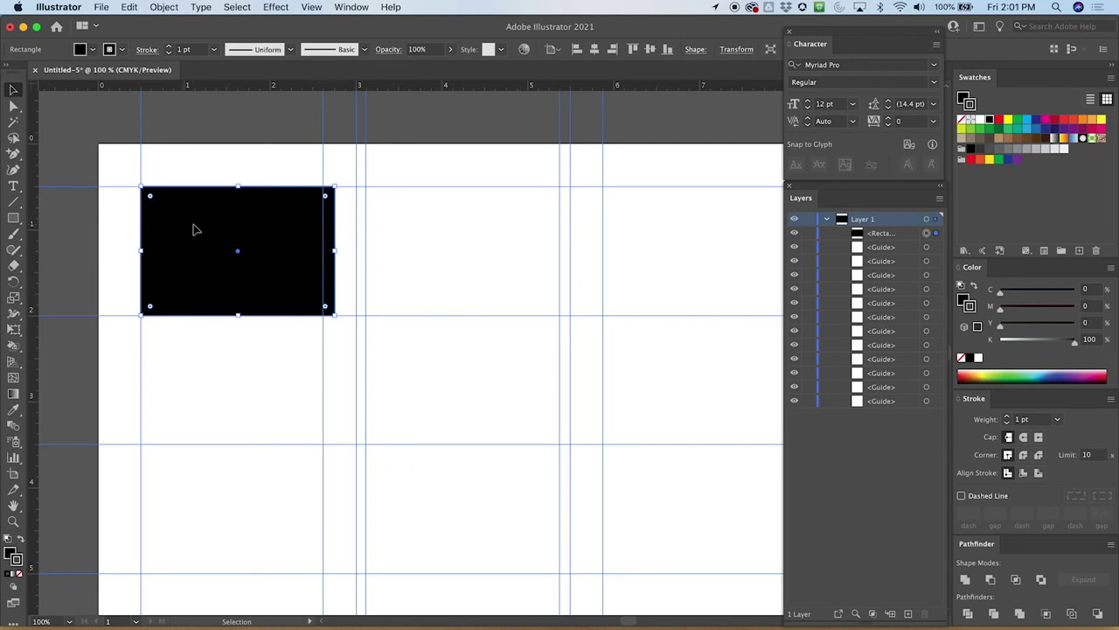
{"action": "mouse_move", "coordinate": [195, 230]}
{"action": "left_mouse_down"}
{"action": "mouse_move", "coordinate": [664, 225]}
{"action": "mouse_move", "coordinate": [193, 230]}
{"action": "left_mouse_up"}
{"action": "left_click_drag", "start_coordinate": [38, 196], "coordinate": [335, 216]}
{"action": "left_click", "coordinate": [333, 216]}
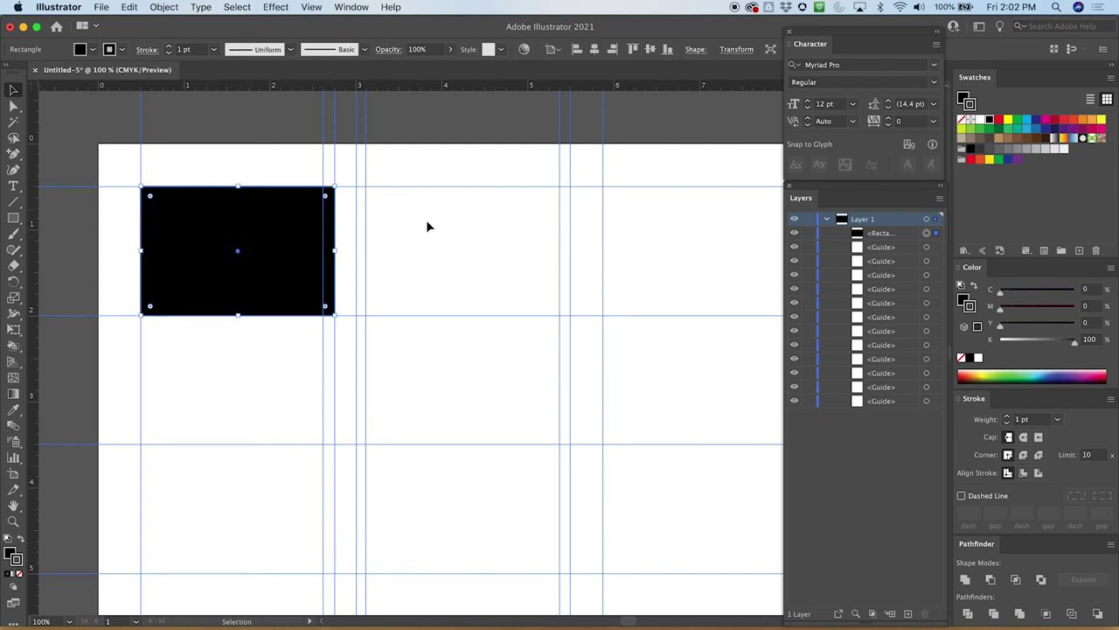
- Move the black rectangle into the top-right cell and pull a vertical guide beside it
{"action": "scroll", "coordinate": [444, 225], "scroll_direction": "left", "scroll_amount": 2}
{"action": "scroll", "coordinate": [443, 226], "scroll_direction": "right", "scroll_amount": 4}
{"action": "scroll", "coordinate": [443, 226], "scroll_direction": "up", "scroll_amount": 1}
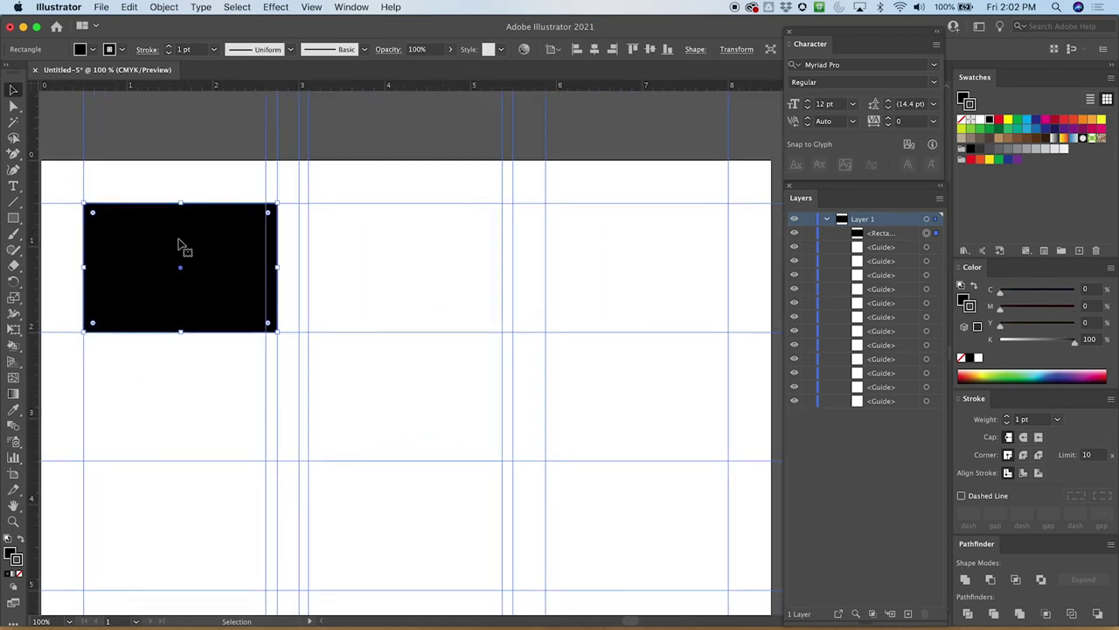
{"action": "left_click_drag", "start_coordinate": [171, 237], "coordinate": [618, 238]}
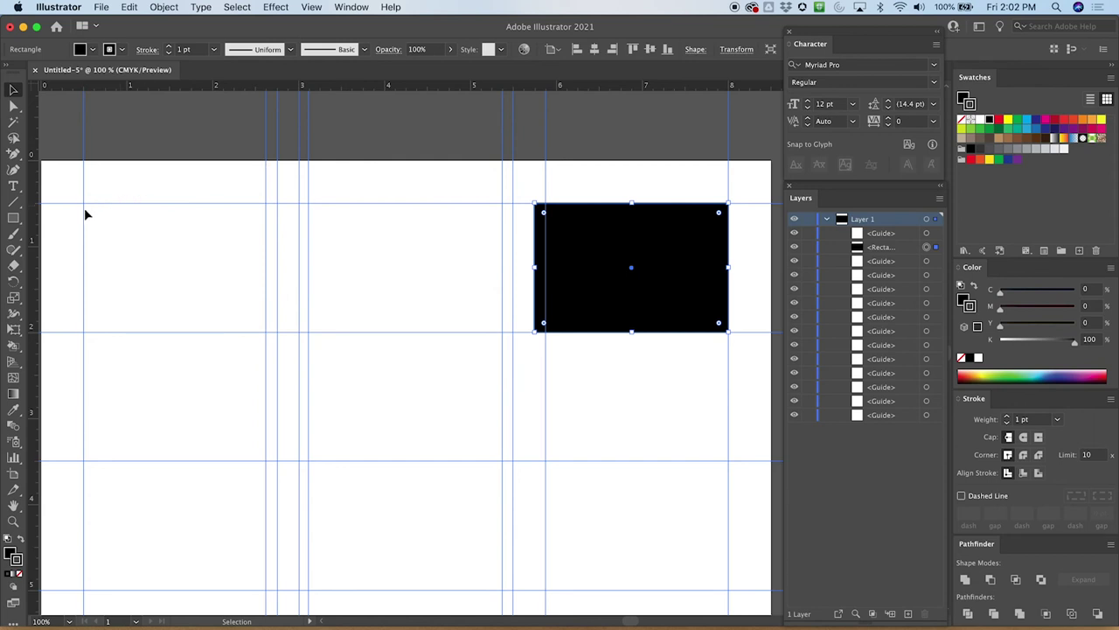
{"action": "left_click_drag", "start_coordinate": [31, 226], "coordinate": [538, 205]}
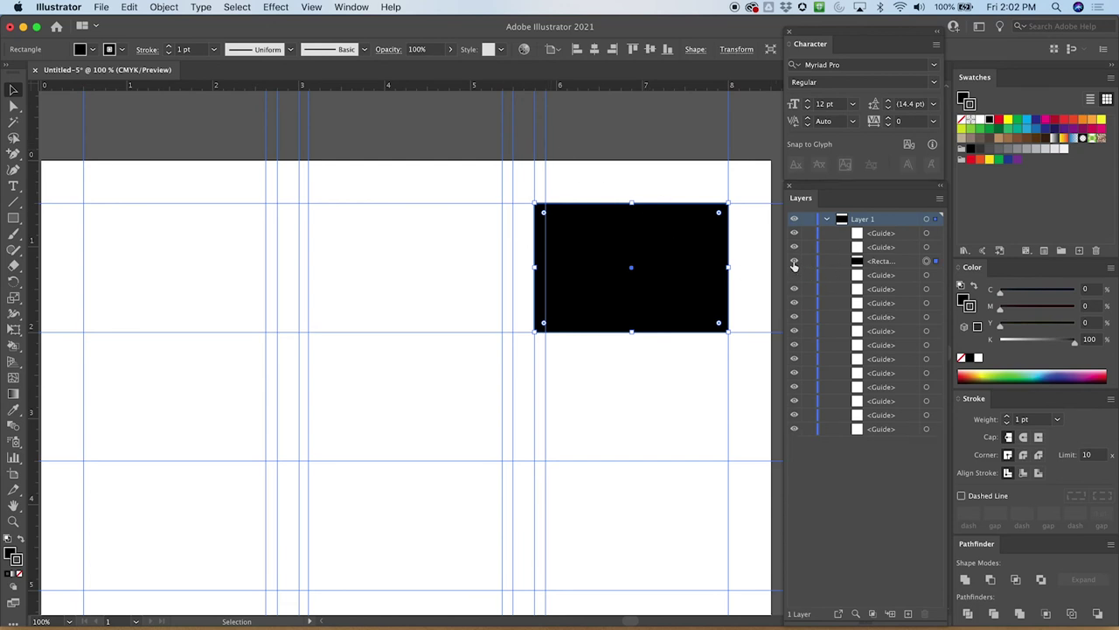
- Identify the stray vertical guide in the Layers panel and delete it
{"action": "left_click", "coordinate": [795, 289]}
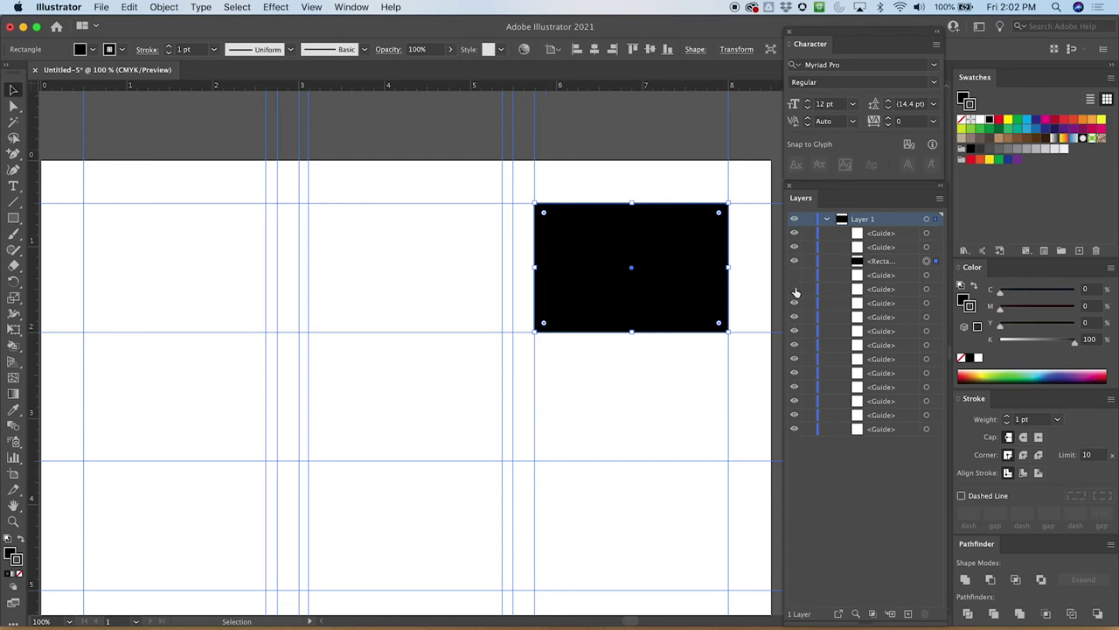
{"action": "left_click", "coordinate": [794, 289]}
{"action": "left_click", "coordinate": [794, 303]}
{"action": "left_click", "coordinate": [795, 303]}
{"action": "left_click", "coordinate": [880, 276]}
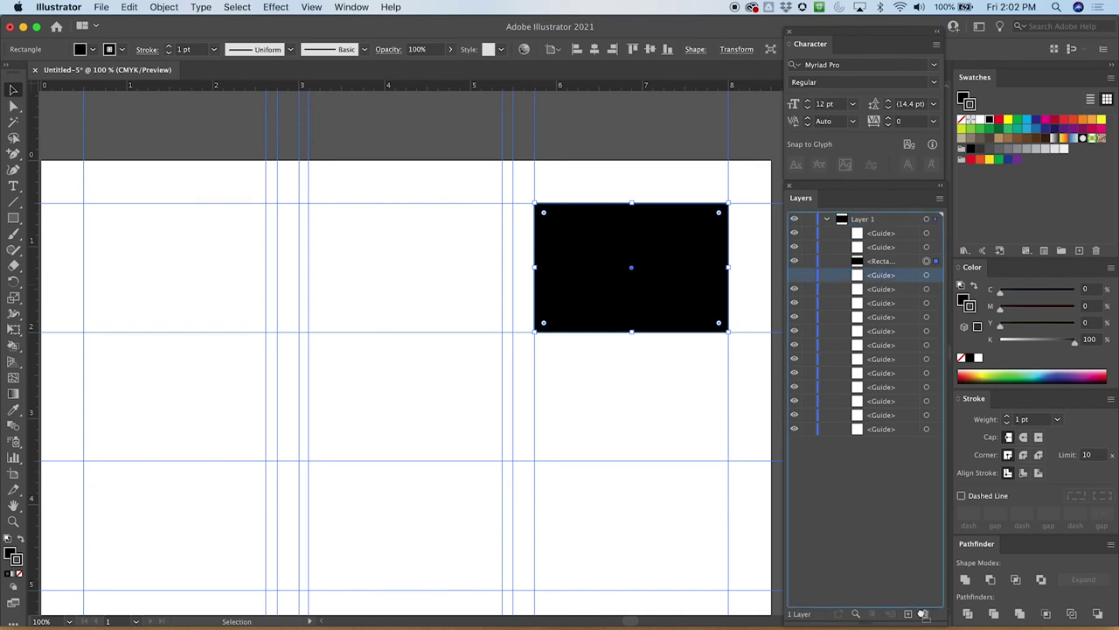
{"action": "left_click", "coordinate": [925, 613]}
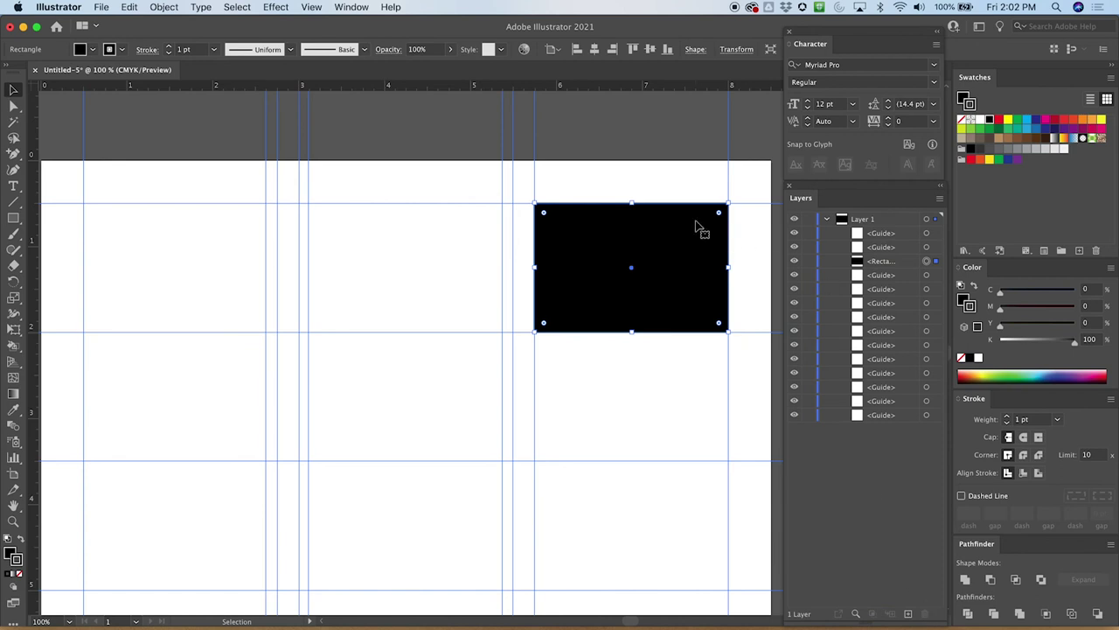
- Move the rectangle back to the top-left cell and hide the extra guides by the second and third columns
{"action": "left_click_drag", "start_coordinate": [697, 226], "coordinate": [245, 225]}
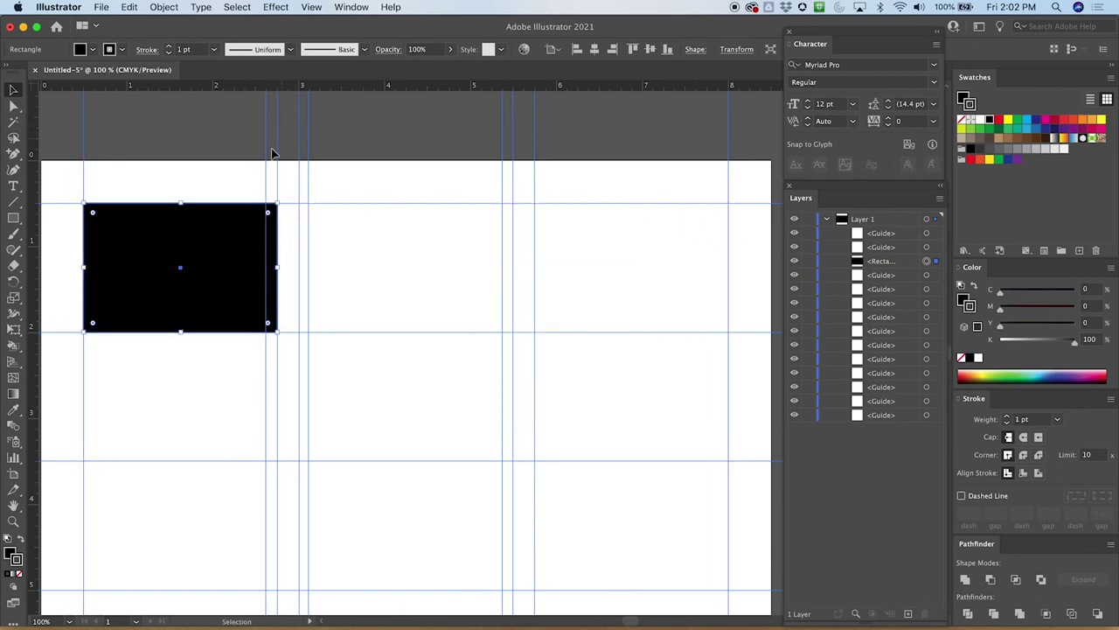
{"action": "left_click", "coordinate": [794, 358]}
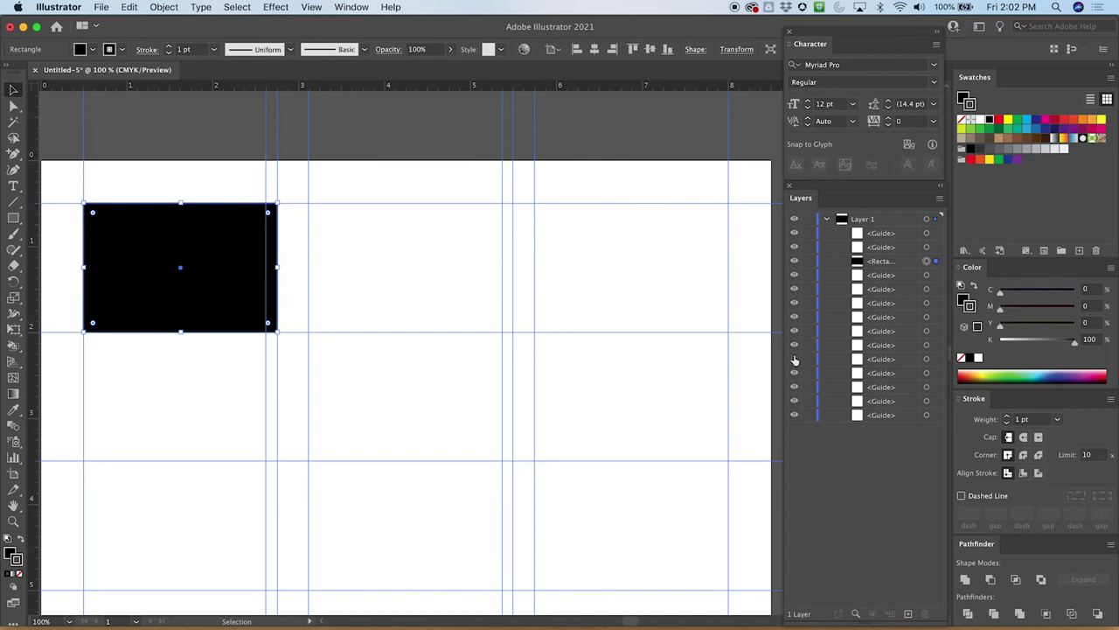
{"action": "left_click", "coordinate": [794, 358]}
{"action": "left_click", "coordinate": [794, 346]}
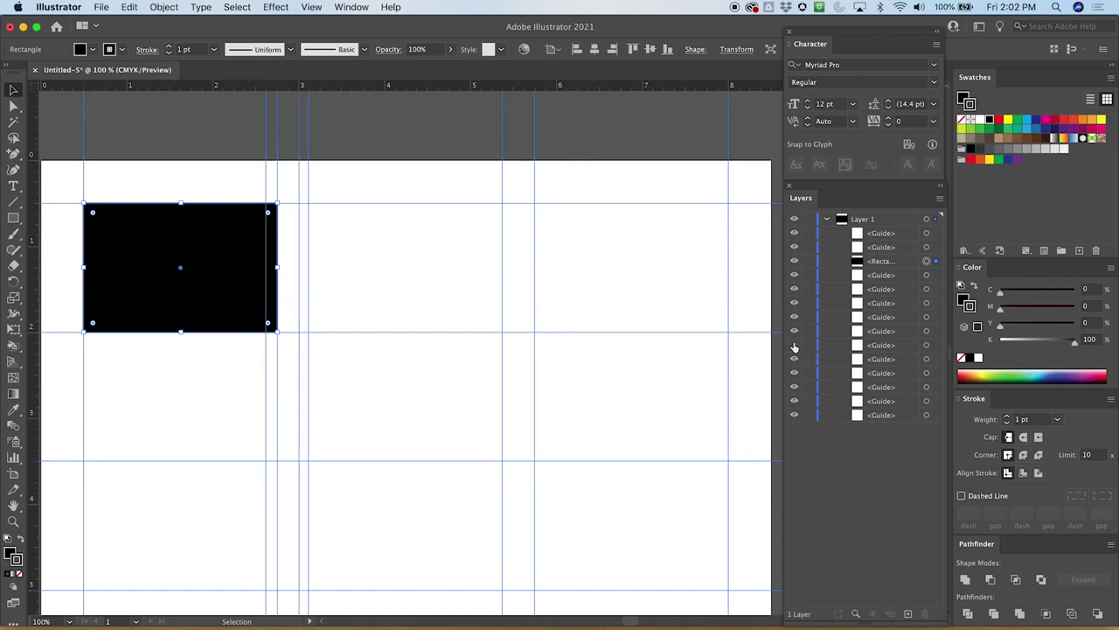
{"action": "left_click", "coordinate": [794, 347]}
{"action": "left_click", "coordinate": [793, 346]}
{"action": "left_click", "coordinate": [794, 360]}
- Check the horizontal guides' visibility and leave the extra vertical guide hidden
{"action": "left_click", "coordinate": [794, 331]}
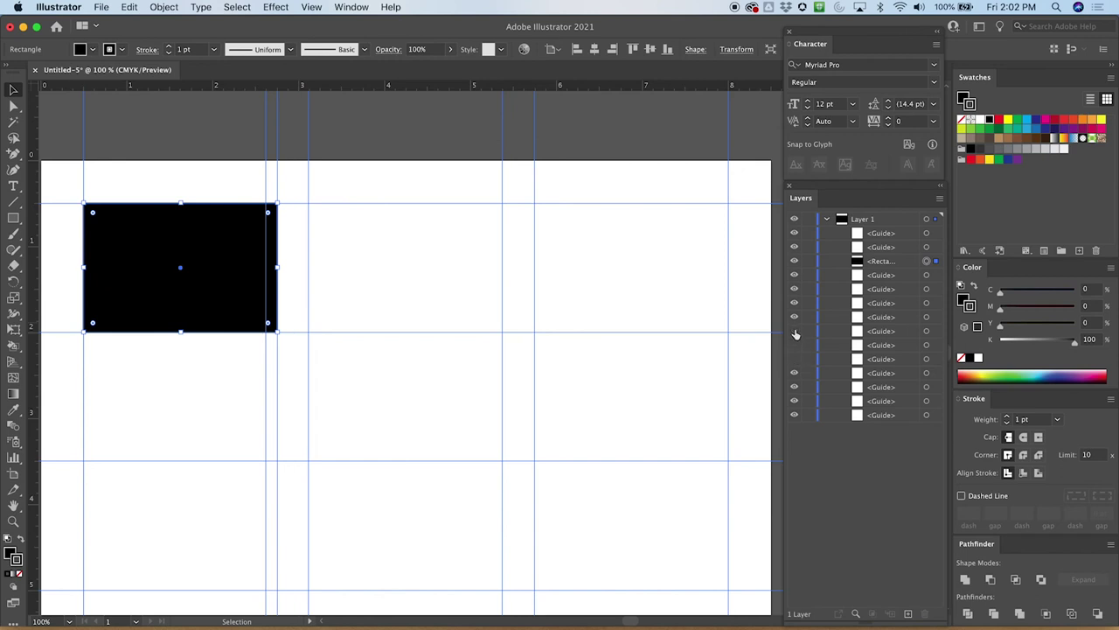
{"action": "left_click", "coordinate": [794, 331]}
{"action": "left_click", "coordinate": [794, 316]}
{"action": "left_click", "coordinate": [793, 316]}
{"action": "left_click", "coordinate": [794, 303]}
{"action": "left_click", "coordinate": [794, 303]}
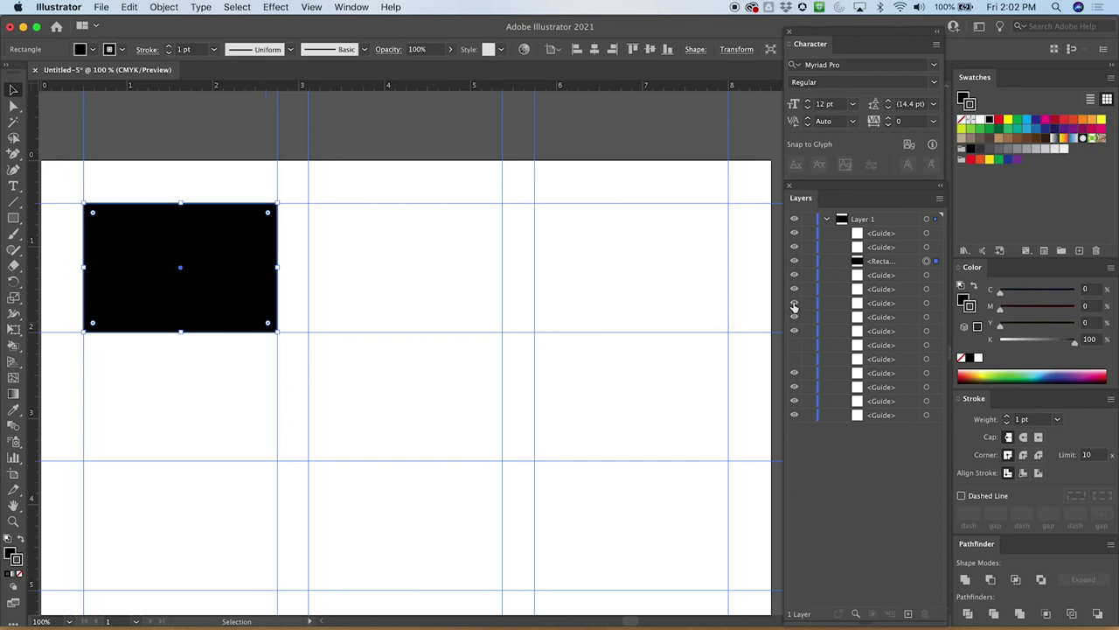
{"action": "left_click", "coordinate": [794, 304]}
- Delete the hidden extra guide from the Layers panel, leaving twelve guides around the top-left cell
{"action": "left_click", "coordinate": [884, 304]}
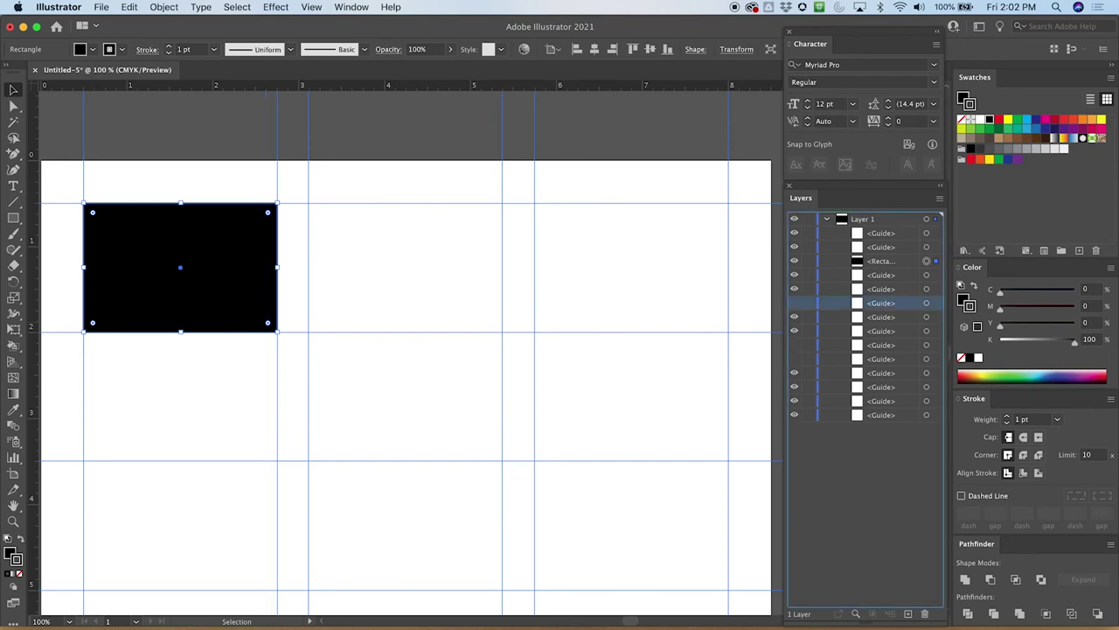
{"action": "left_click", "coordinate": [925, 614]}
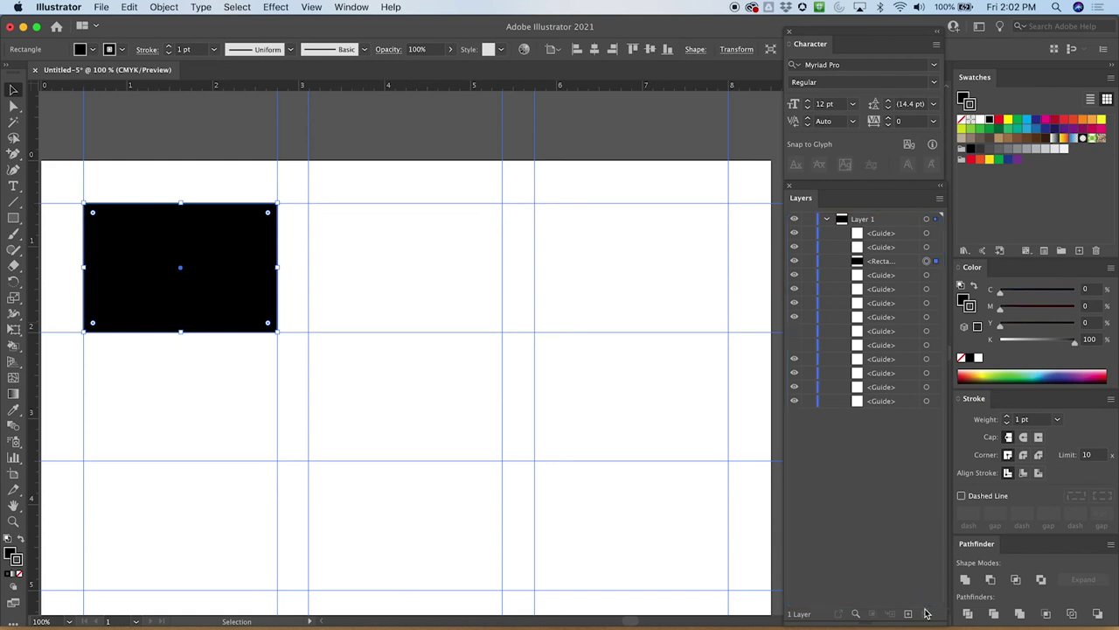
{"action": "scroll", "coordinate": [462, 374], "scroll_direction": "down", "scroll_amount": 5}
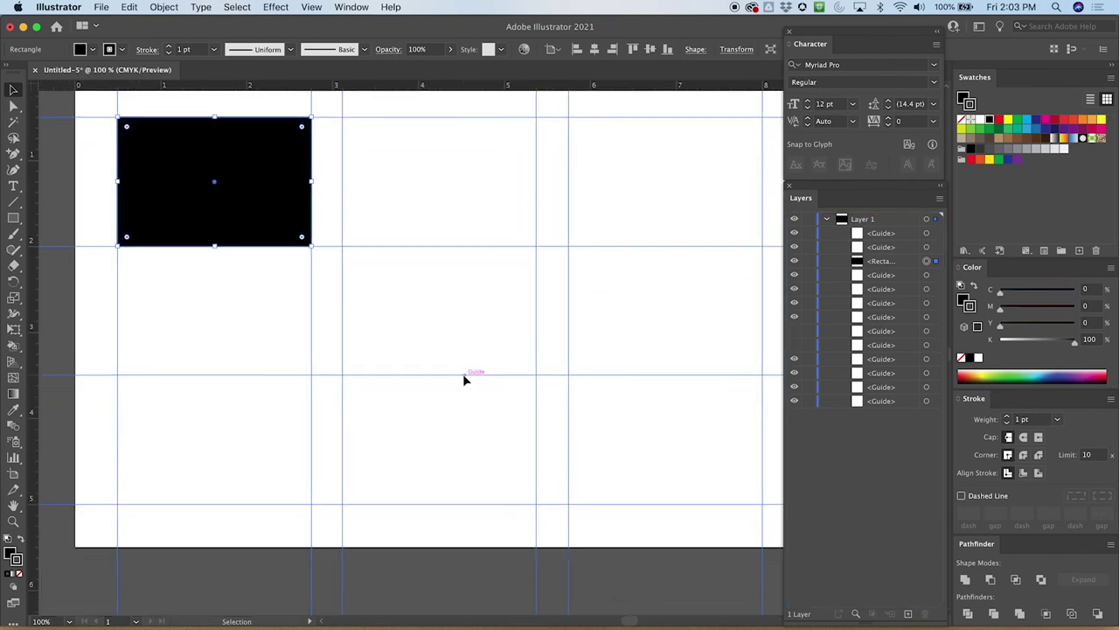
{"action": "scroll", "coordinate": [465, 380], "scroll_direction": "up", "scroll_amount": 3}
{"action": "scroll", "coordinate": [464, 381], "scroll_direction": "right", "scroll_amount": 1}
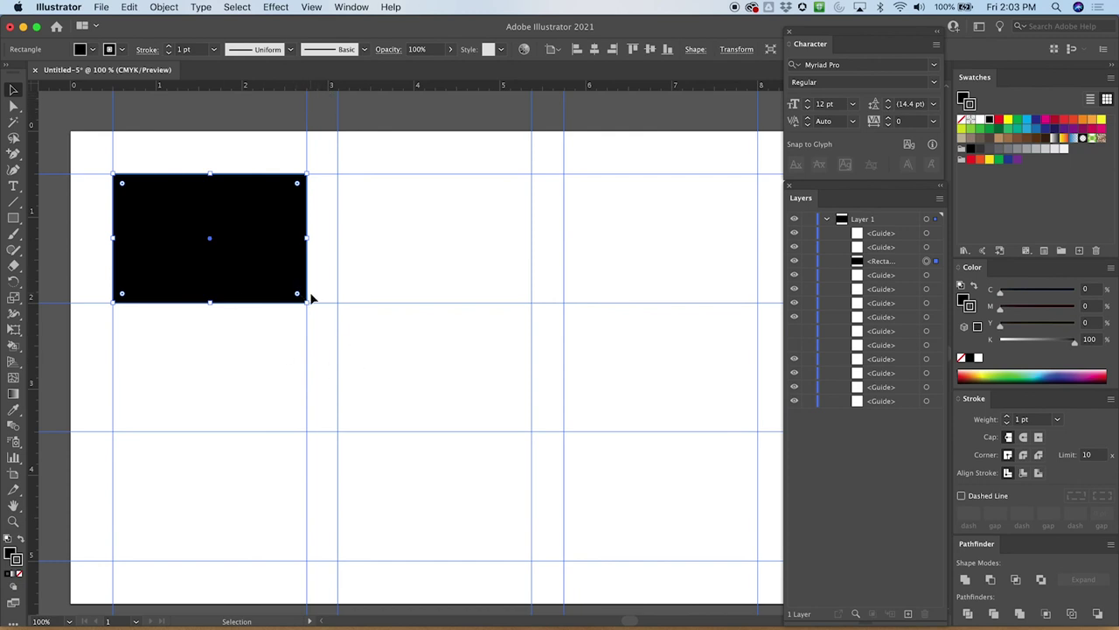
{"action": "scroll", "coordinate": [316, 339], "scroll_direction": "down", "scroll_amount": 2}
{"action": "scroll", "coordinate": [316, 339], "scroll_direction": "left", "scroll_amount": 3}
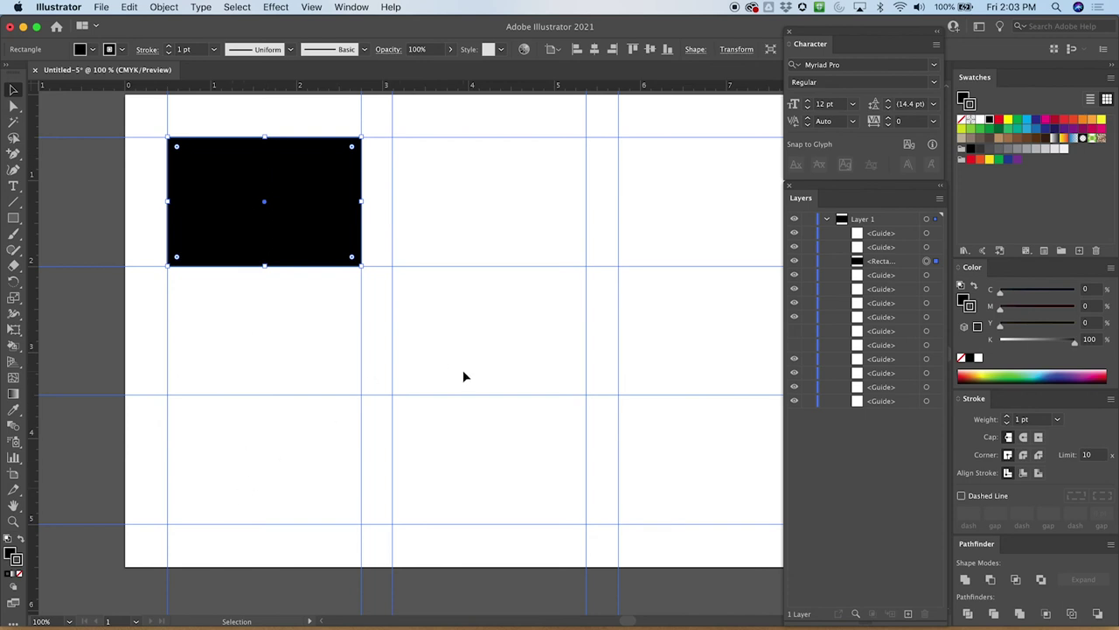
{"action": "scroll", "coordinate": [463, 376], "scroll_direction": "up", "scroll_amount": 3}
{"action": "scroll", "coordinate": [463, 376], "scroll_direction": "right", "scroll_amount": 2}
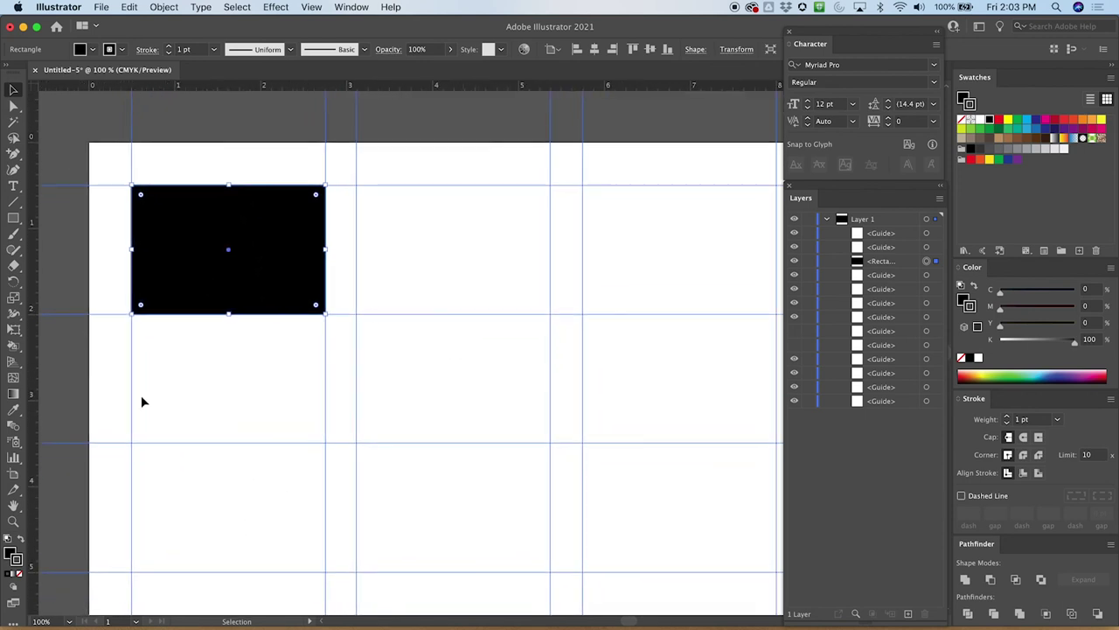
- At 150% zoom, try two horizontal guides below the rectangle, then undo them
{"action": "mouse_move", "coordinate": [213, 235]}
{"action": "left_mouse_down"}
{"action": "mouse_move", "coordinate": [199, 291]}
{"action": "mouse_move", "coordinate": [215, 257]}
{"action": "mouse_move", "coordinate": [213, 223]}
{"action": "left_mouse_up"}
{"action": "key", "text": "super+equal"}
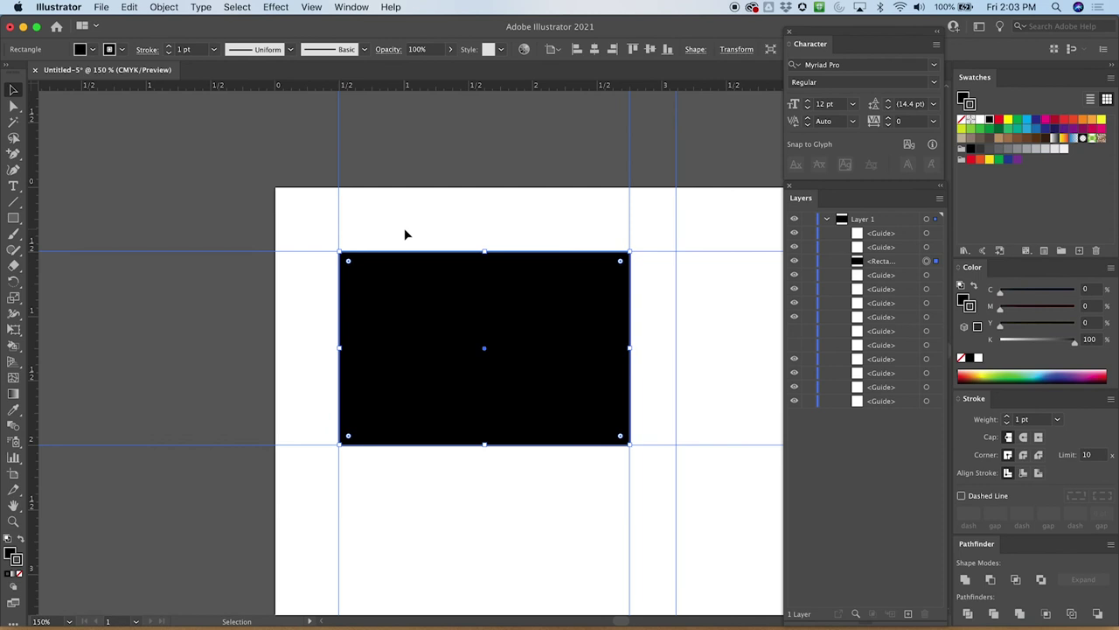
{"action": "scroll", "coordinate": [421, 336], "scroll_direction": "down", "scroll_amount": 3}
{"action": "scroll", "coordinate": [420, 337], "scroll_direction": "down", "scroll_amount": 2}
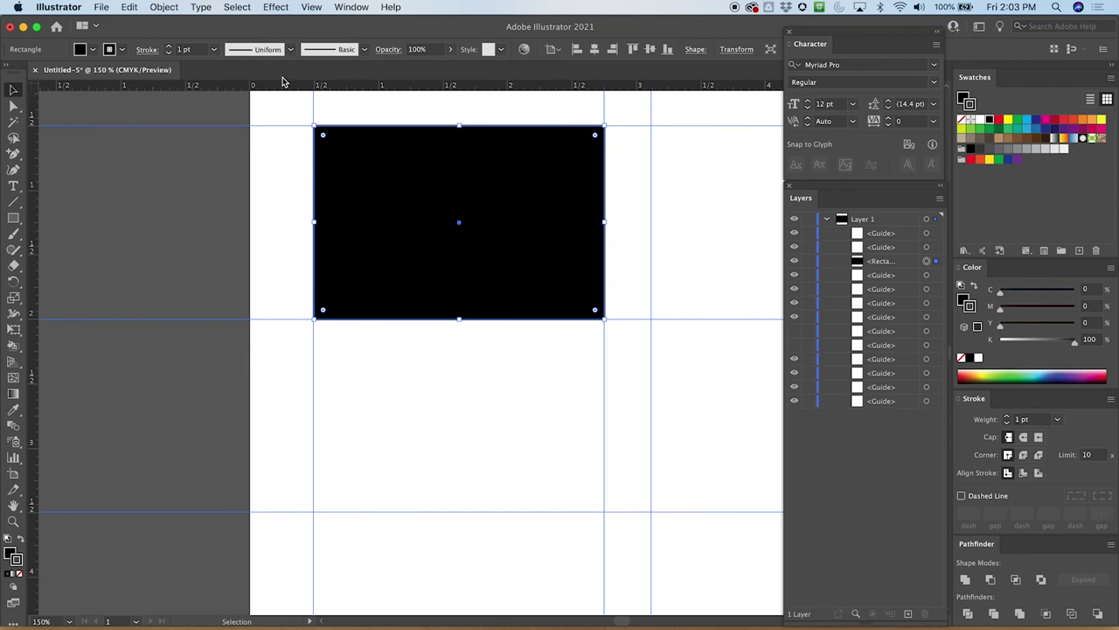
{"action": "left_click_drag", "start_coordinate": [283, 89], "coordinate": [262, 331]}
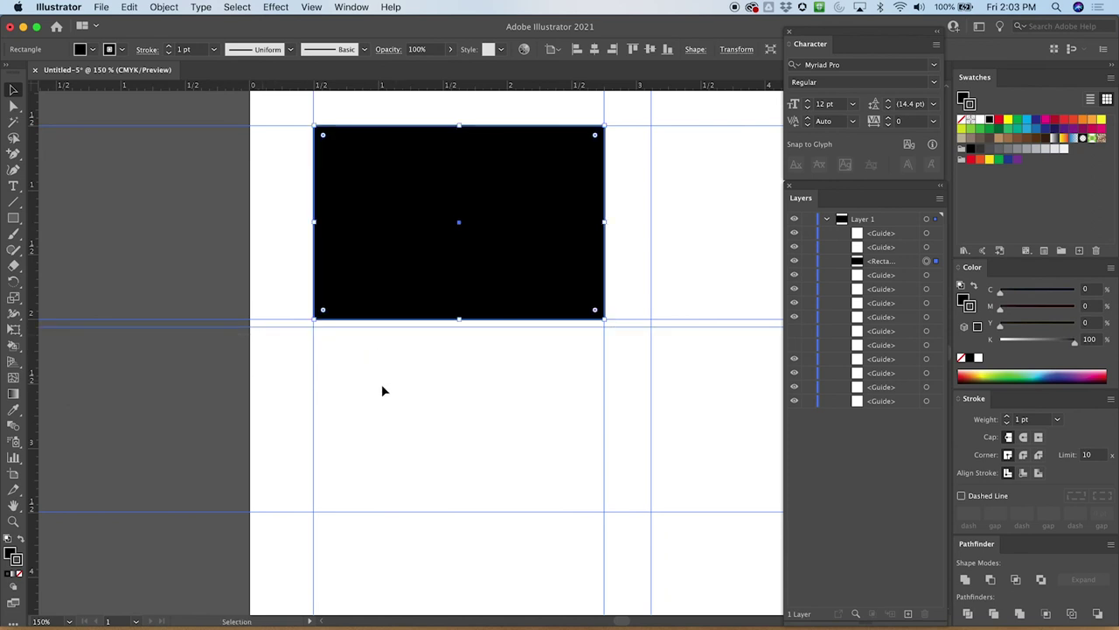
{"action": "left_click_drag", "start_coordinate": [266, 87], "coordinate": [231, 505]}
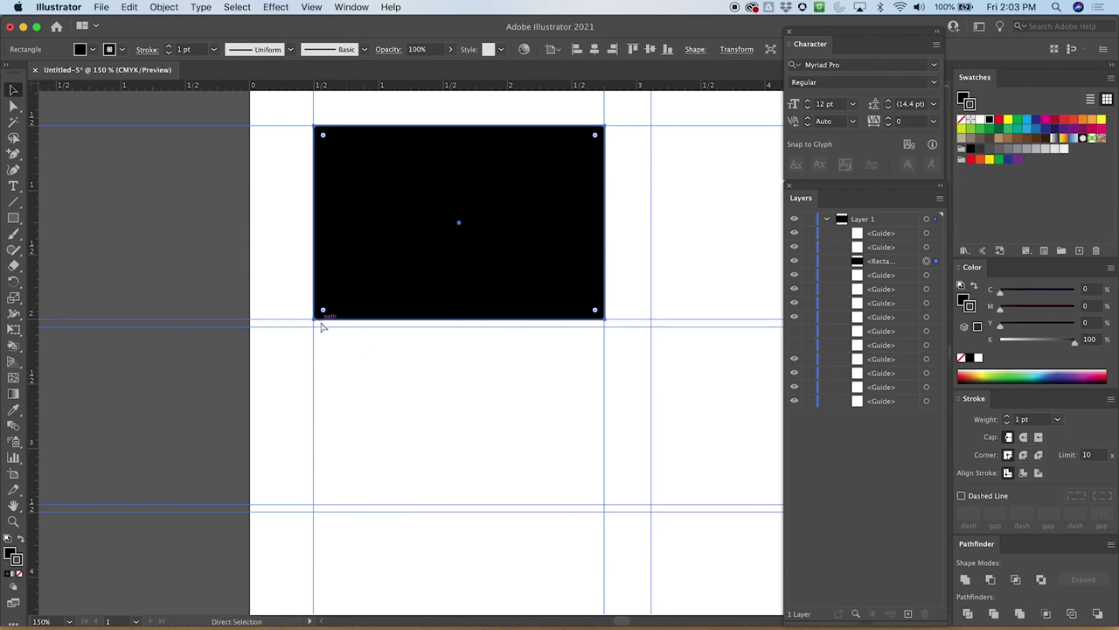
{"action": "key", "text": "super+z"}
{"action": "key", "text": "super+z"}
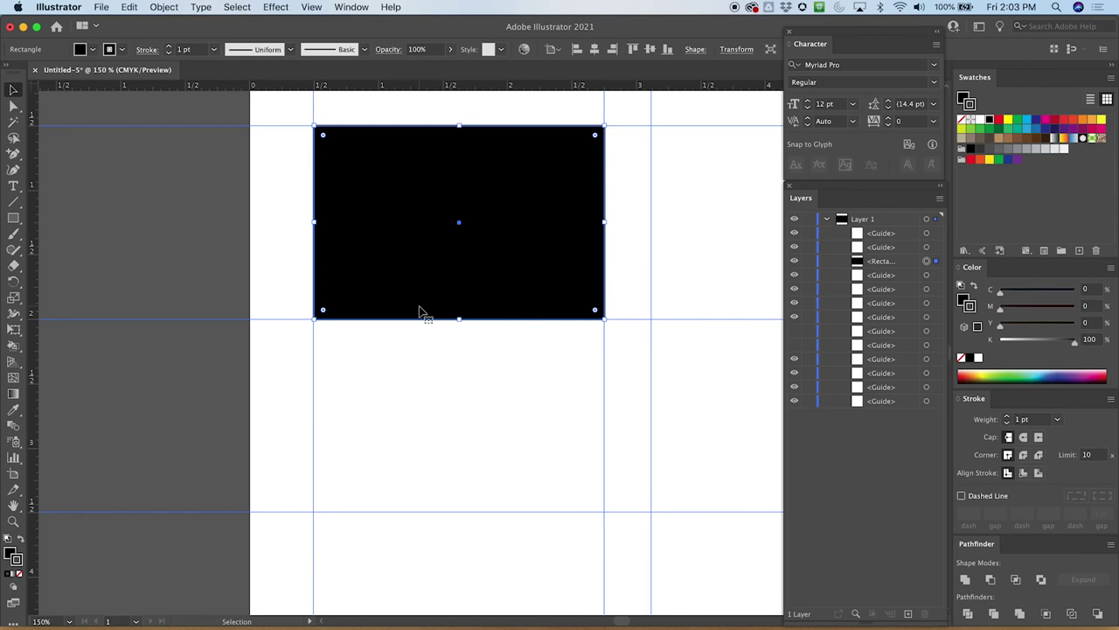
- At 100%, add horizontal gutter guides below the 2 in line and above 3.5 in
{"action": "key", "text": "super+1"}
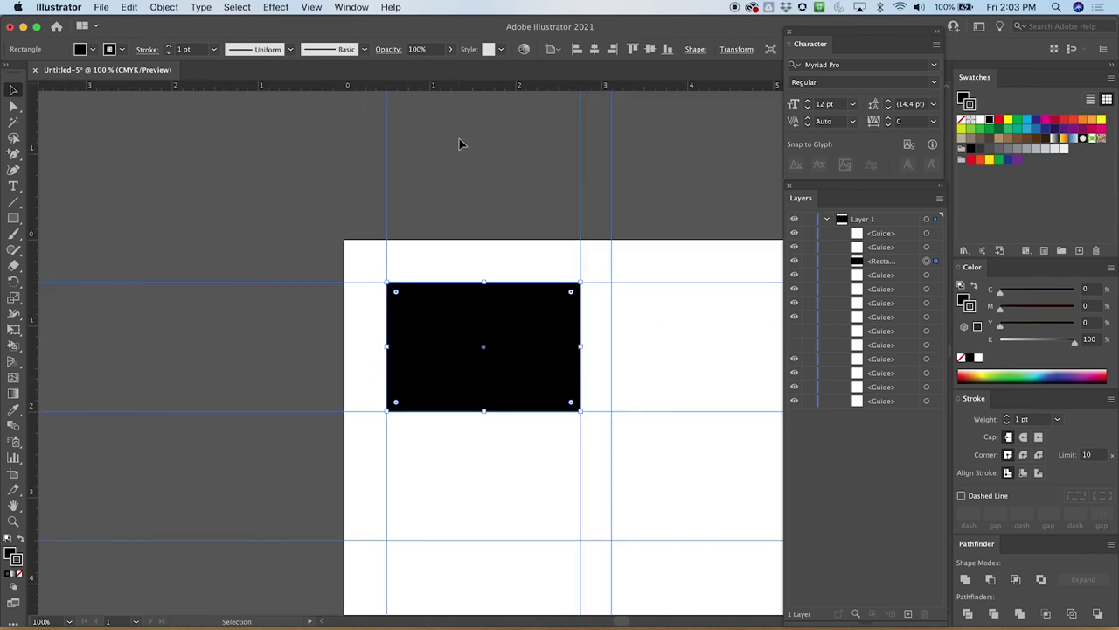
{"action": "left_click_drag", "start_coordinate": [470, 85], "coordinate": [414, 434]}
{"action": "left_click_drag", "start_coordinate": [413, 421], "coordinate": [415, 422]}
{"action": "left_click_drag", "start_coordinate": [484, 90], "coordinate": [396, 528]}
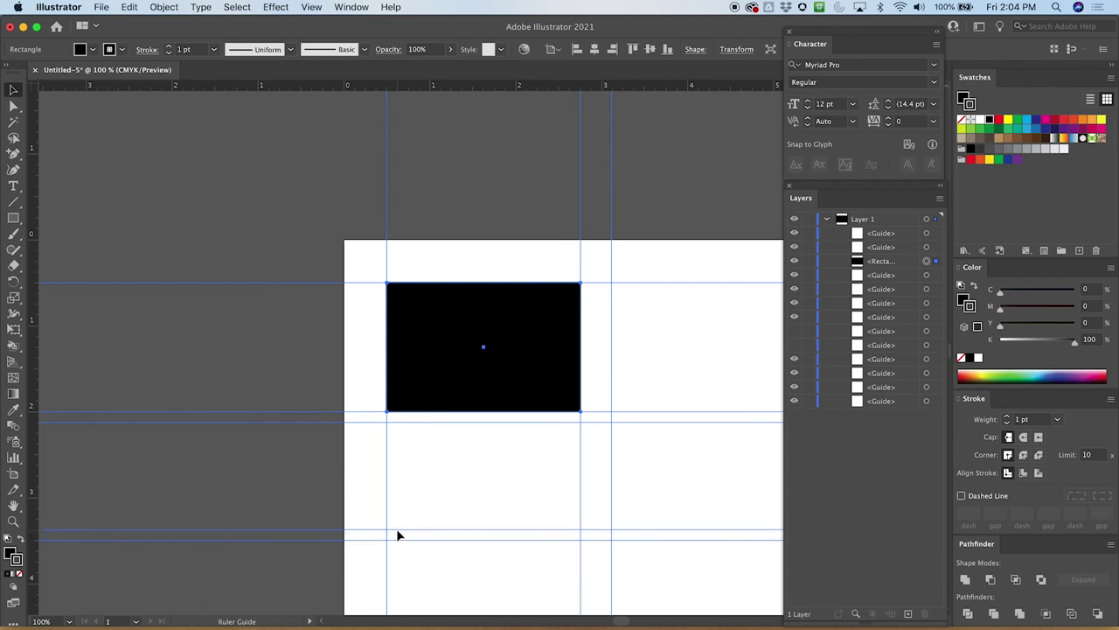
- Shorten the black rectangle to fit a row, return it to the top margin, and guide its bottom edge
{"action": "scroll", "coordinate": [499, 234], "scroll_direction": "down", "scroll_amount": 3}
{"action": "scroll", "coordinate": [498, 235], "scroll_direction": "right", "scroll_amount": 2}
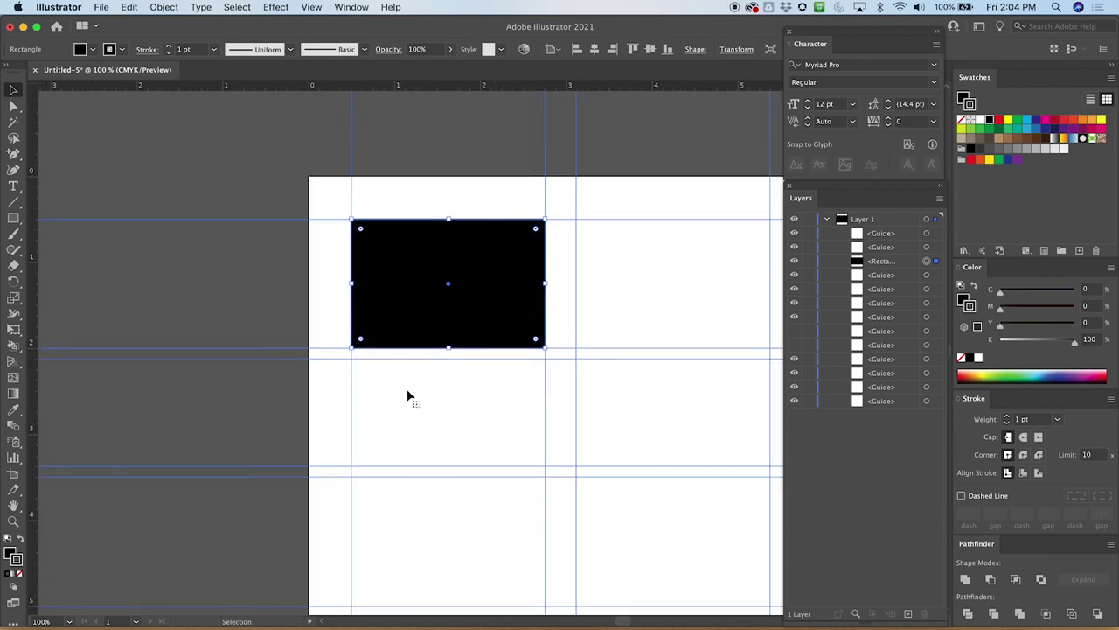
{"action": "left_click_drag", "start_coordinate": [428, 284], "coordinate": [427, 424]}
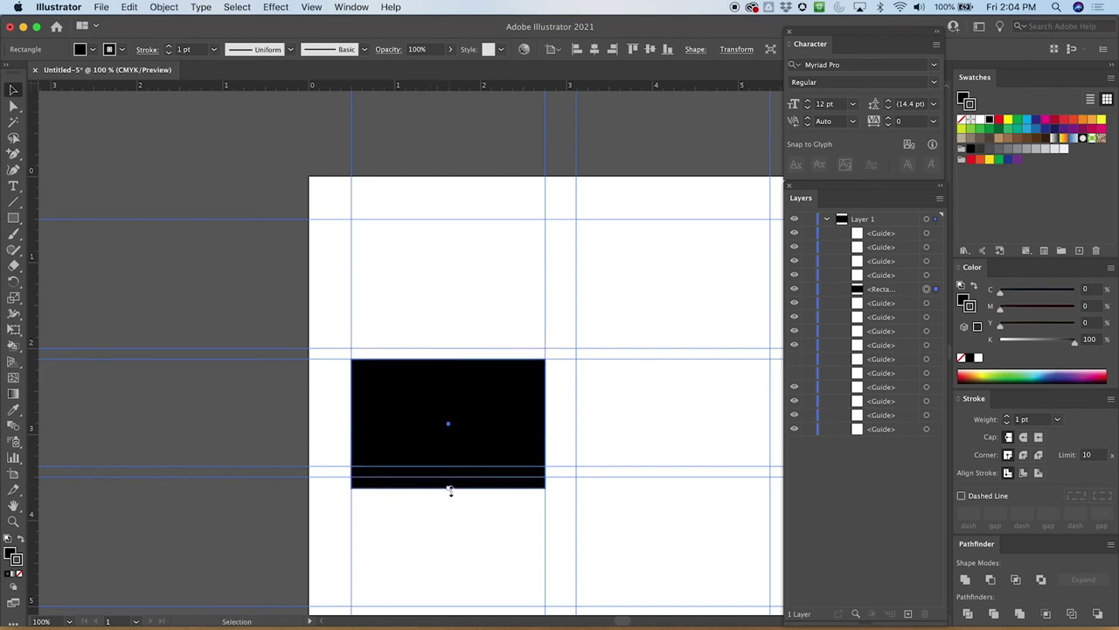
{"action": "left_click_drag", "start_coordinate": [450, 489], "coordinate": [449, 465]}
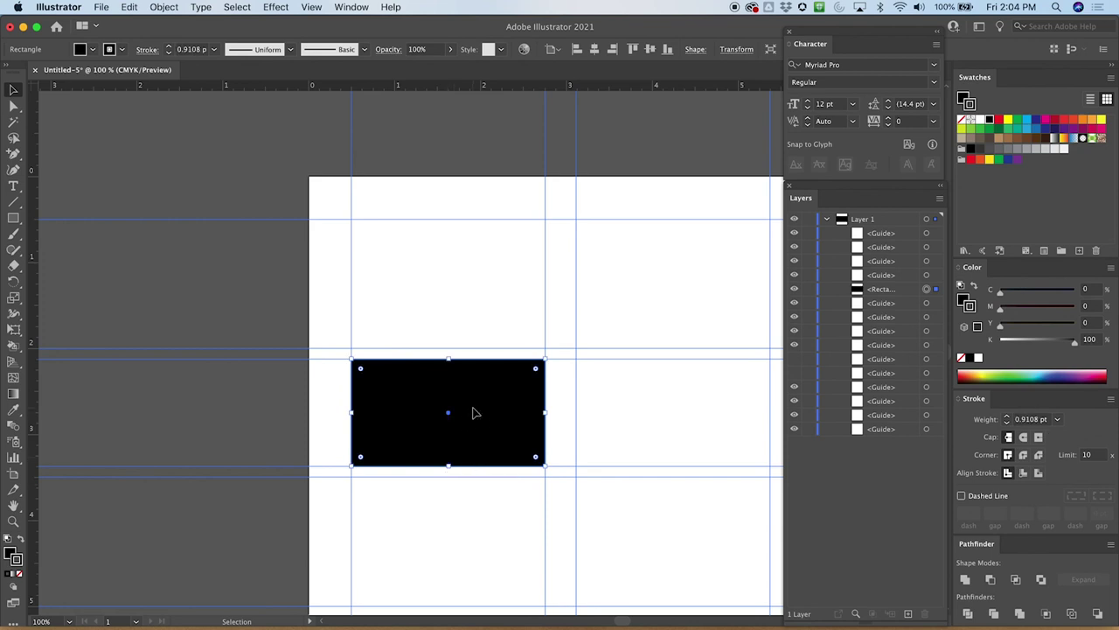
{"action": "left_click_drag", "start_coordinate": [475, 411], "coordinate": [475, 272]}
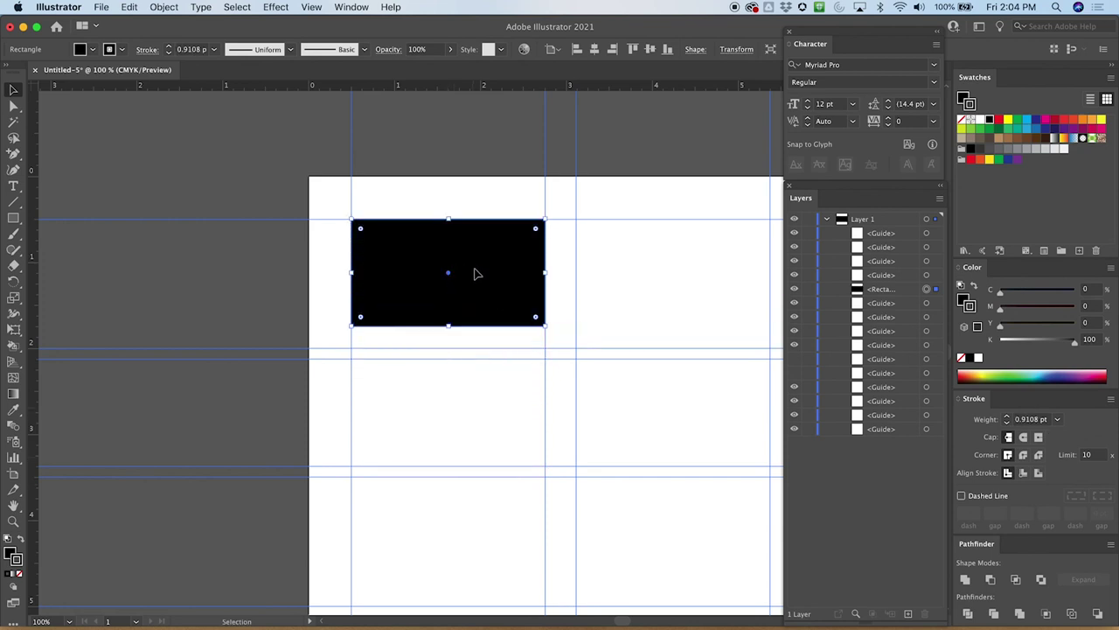
{"action": "left_click_drag", "start_coordinate": [389, 156], "coordinate": [351, 326]}
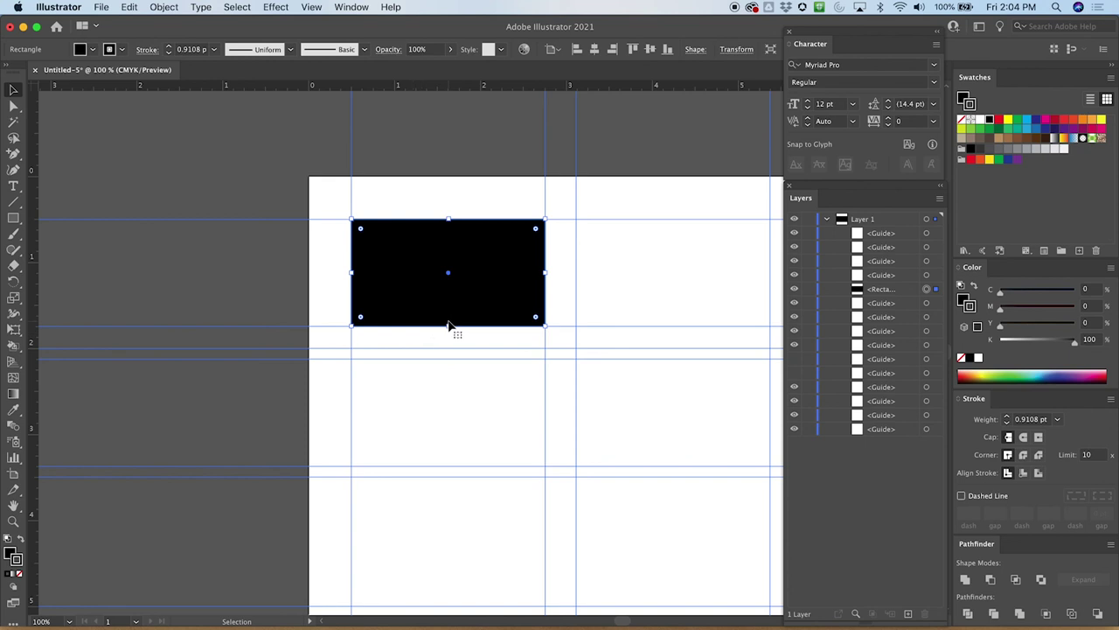
- Add another horizontal guide near the bottom row
{"action": "scroll", "coordinate": [449, 327], "scroll_direction": "right", "scroll_amount": 1}
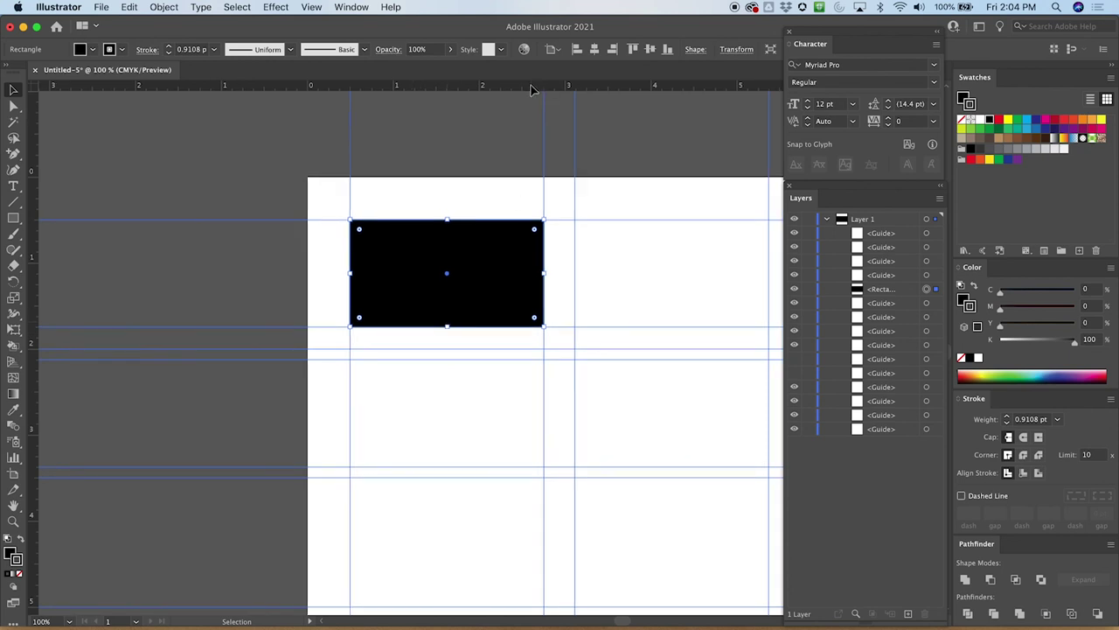
{"action": "left_click_drag", "start_coordinate": [531, 89], "coordinate": [441, 299]}
{"action": "left_click_drag", "start_coordinate": [356, 341], "coordinate": [367, 498]}
{"action": "scroll", "coordinate": [482, 447], "scroll_direction": "right", "scroll_amount": 5}
{"action": "scroll", "coordinate": [483, 447], "scroll_direction": "down", "scroll_amount": 1}
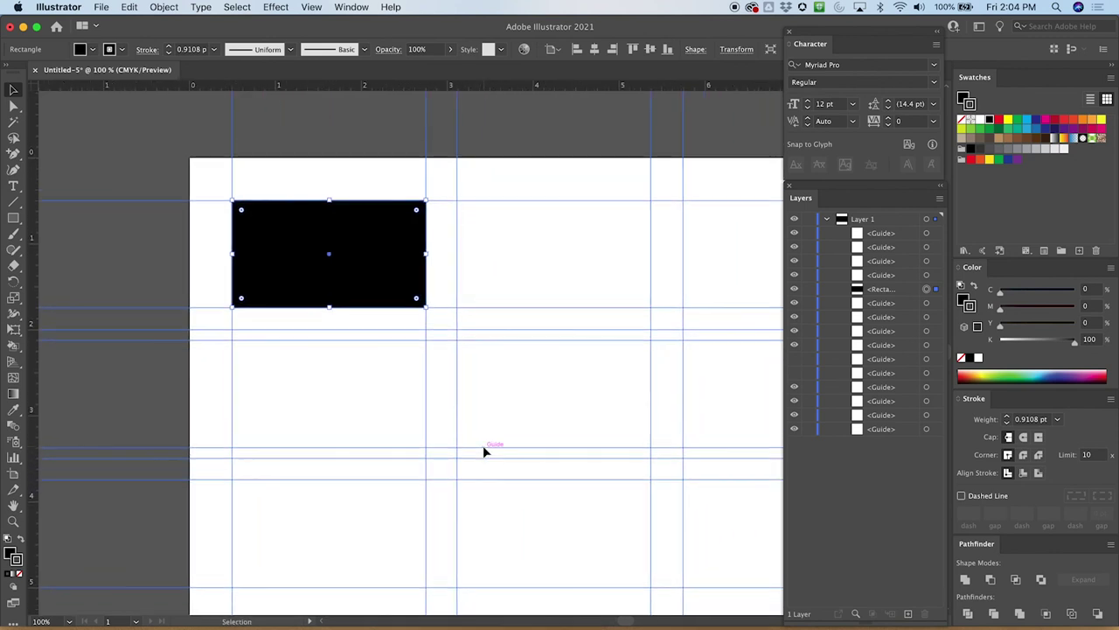
- Move the rectangle to the bottom margin, then to the middle column at the artboard's top
{"action": "left_click_drag", "start_coordinate": [291, 238], "coordinate": [304, 507]}
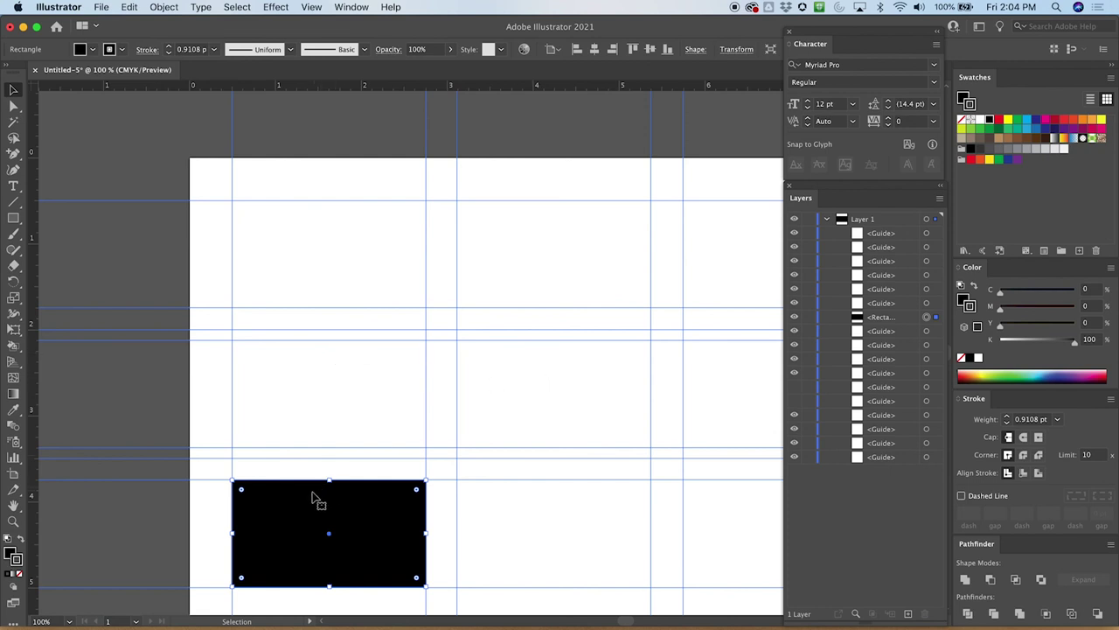
{"action": "left_click_drag", "start_coordinate": [317, 500], "coordinate": [669, 411]}
{"action": "scroll", "coordinate": [669, 410], "scroll_direction": "right", "scroll_amount": 5}
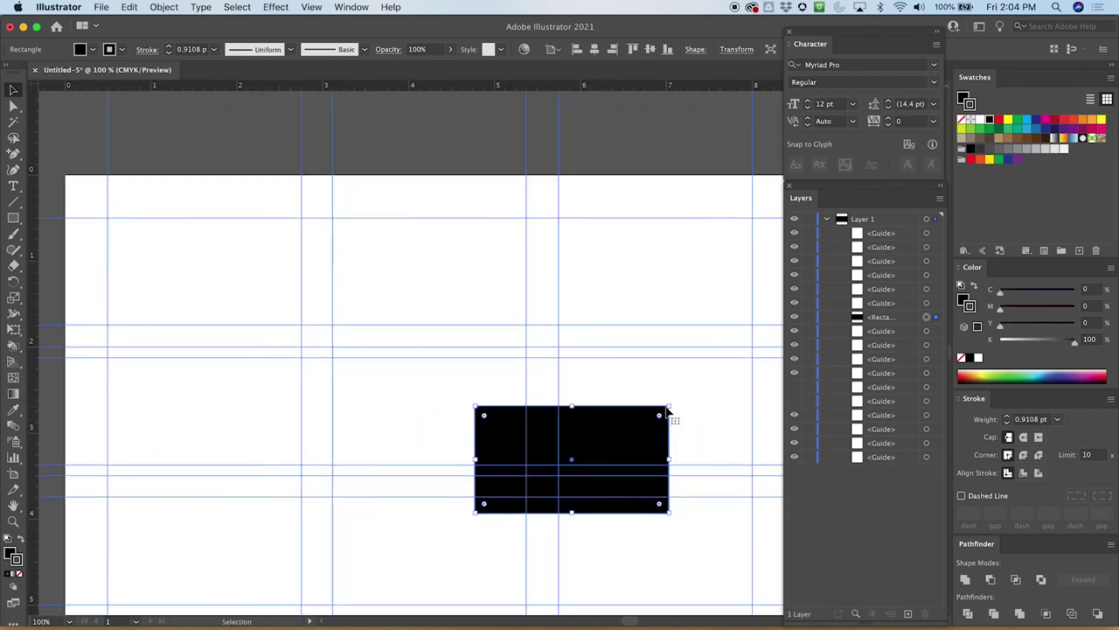
{"action": "left_click_drag", "start_coordinate": [592, 425], "coordinate": [402, 200]}
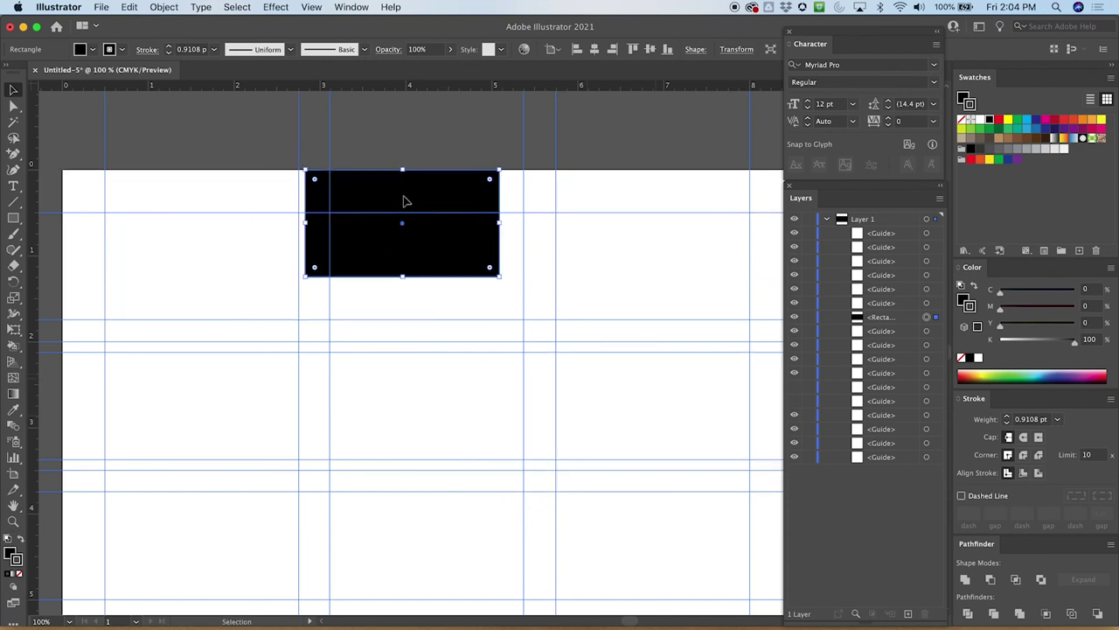
{"action": "scroll", "coordinate": [279, 266], "scroll_direction": "down", "scroll_amount": 3}
{"action": "scroll", "coordinate": [280, 267], "scroll_direction": "left", "scroll_amount": 4}
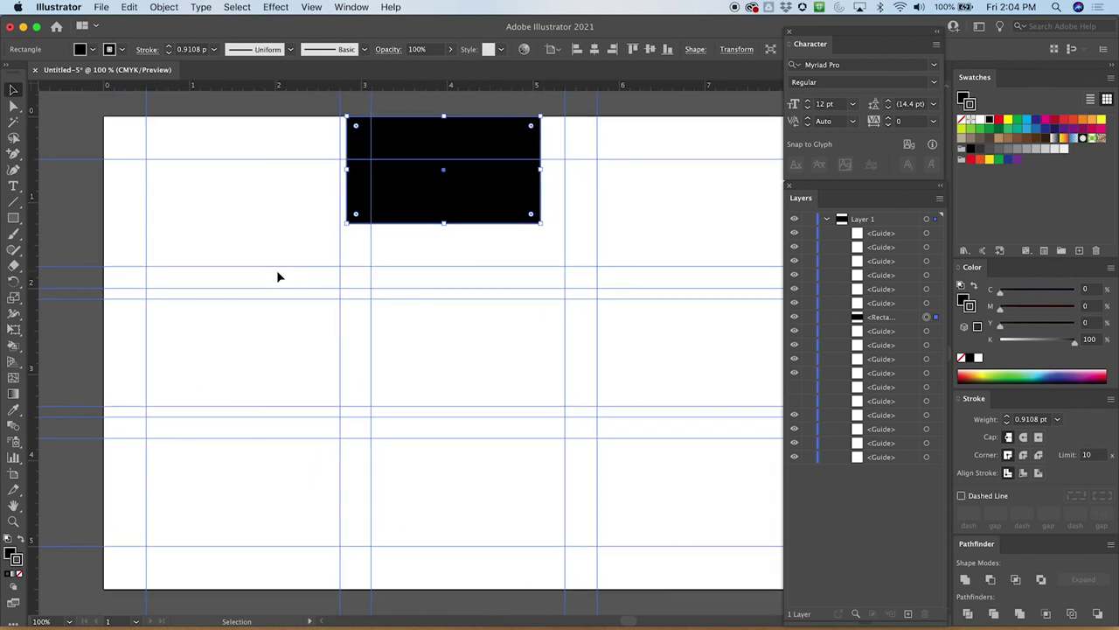
- Toggle guide visibility in the Layers panel to find and hide the first extra horizontal guide
{"action": "left_click", "coordinate": [794, 372]}
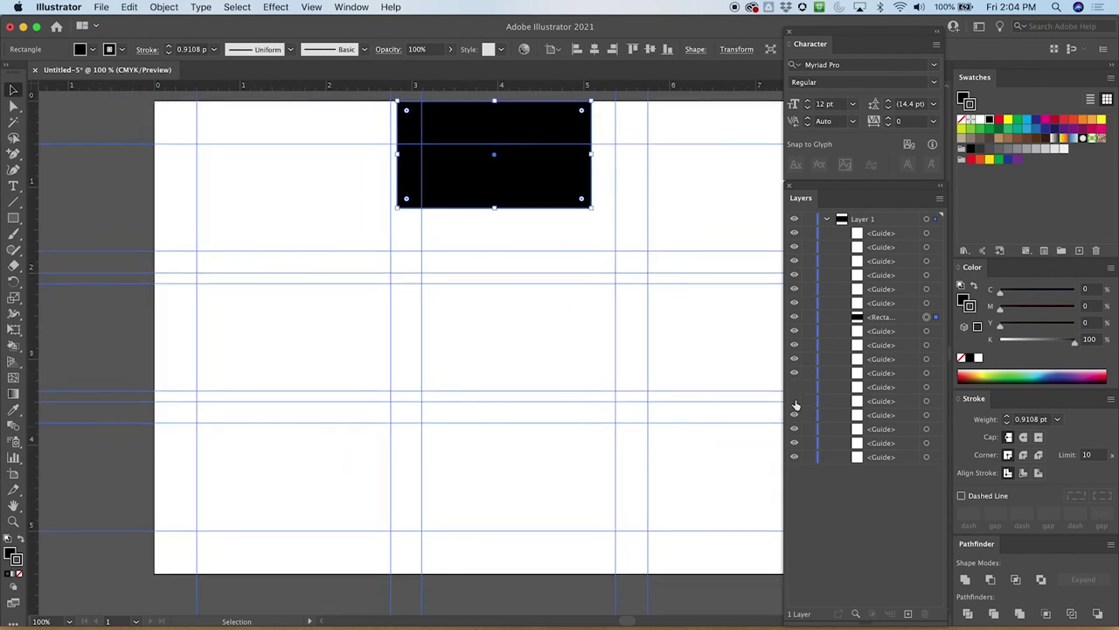
{"action": "left_click", "coordinate": [794, 331]}
{"action": "left_click", "coordinate": [794, 331]}
{"action": "left_click", "coordinate": [793, 317]}
{"action": "left_click", "coordinate": [794, 317]}
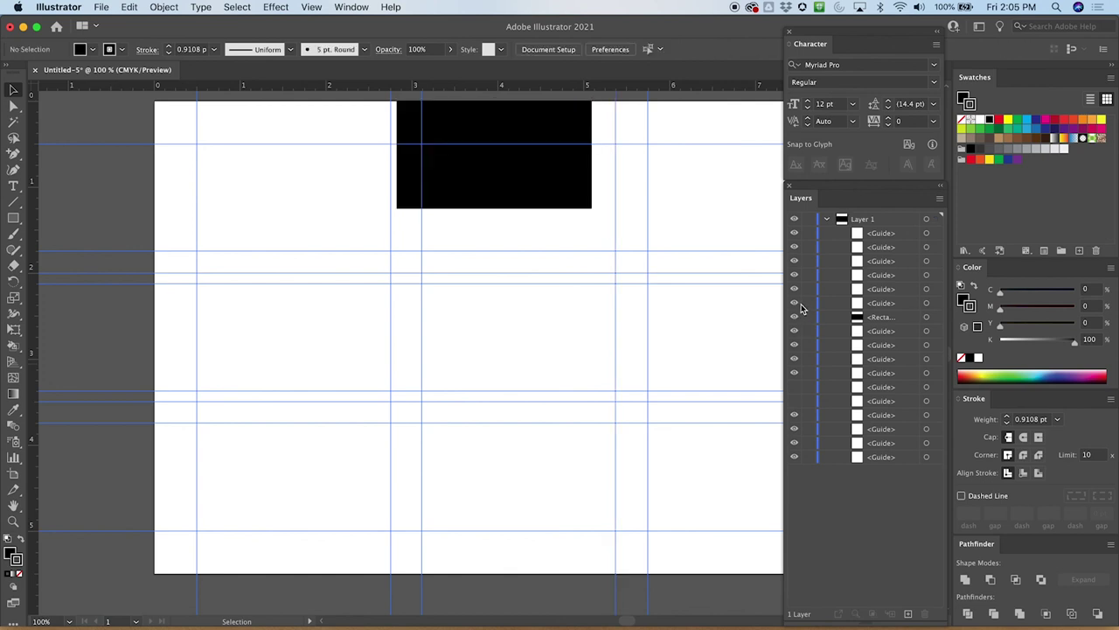
{"action": "left_click", "coordinate": [794, 302]}
{"action": "left_click", "coordinate": [793, 303]}
{"action": "left_click", "coordinate": [793, 428]}
{"action": "left_click", "coordinate": [794, 428]}
{"action": "left_click", "coordinate": [795, 358]}
{"action": "left_click", "coordinate": [795, 358]}
{"action": "left_click", "coordinate": [795, 359]}
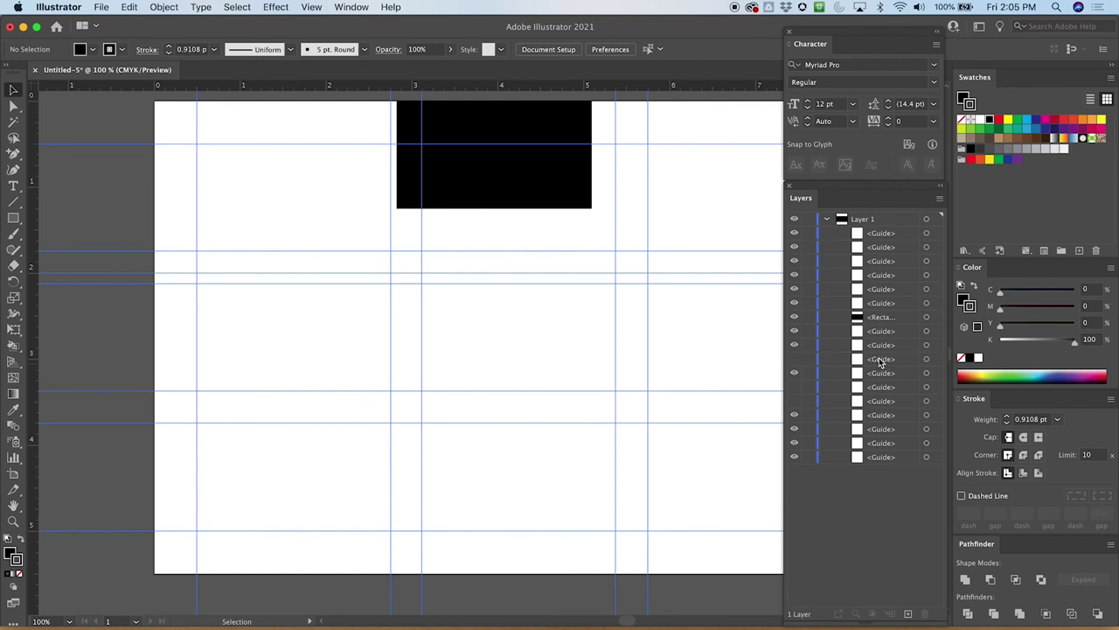
- Move the hidden guide lower in the layer list and recheck each remaining guide
{"action": "left_click_drag", "start_coordinate": [880, 363], "coordinate": [870, 410]}
{"action": "left_click", "coordinate": [795, 316]}
{"action": "left_click", "coordinate": [795, 316]}
{"action": "left_click", "coordinate": [795, 336]}
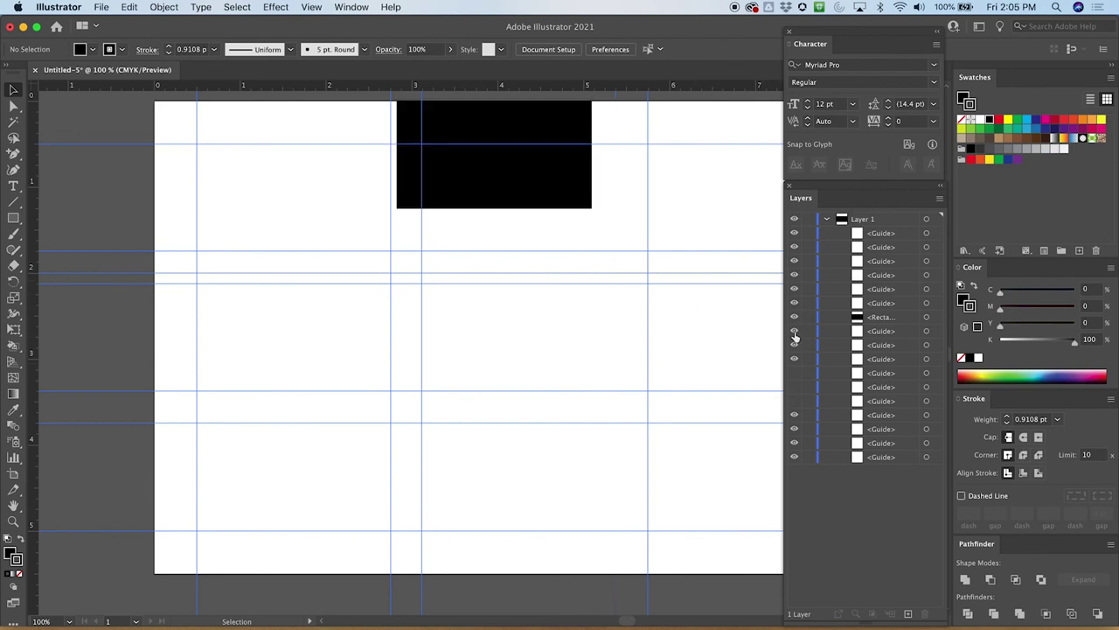
{"action": "left_click", "coordinate": [795, 334]}
{"action": "left_click", "coordinate": [794, 289]}
{"action": "left_click", "coordinate": [795, 289]}
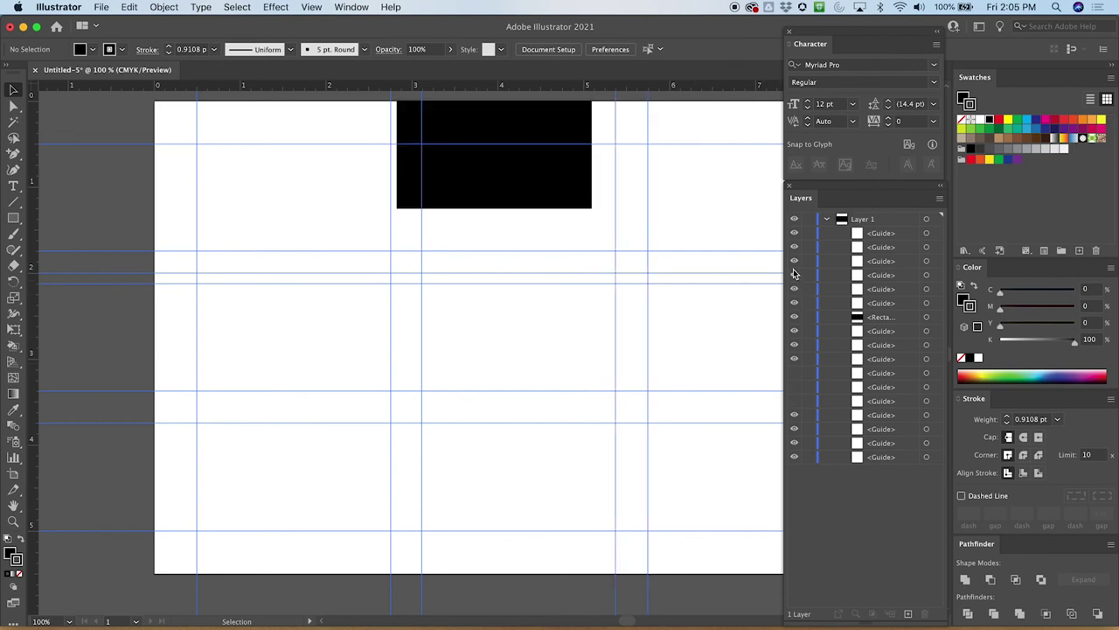
{"action": "left_click", "coordinate": [795, 260]}
{"action": "left_click", "coordinate": [795, 261]}
{"action": "left_click", "coordinate": [795, 248]}
{"action": "left_click", "coordinate": [795, 246]}
{"action": "left_click", "coordinate": [795, 232]}
{"action": "left_click", "coordinate": [795, 233]}
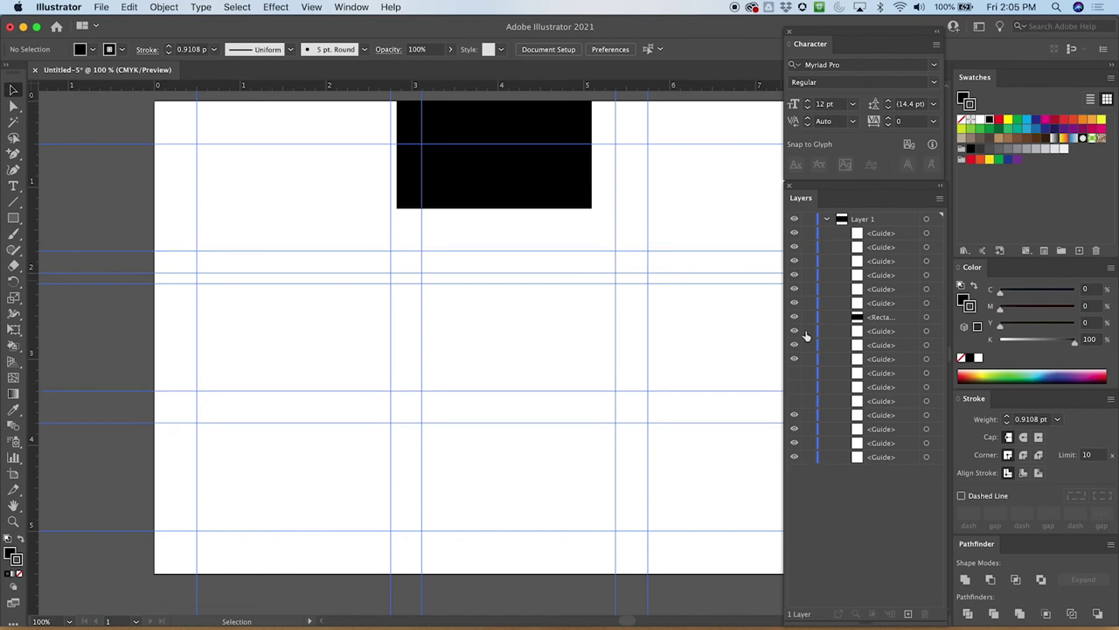
- Identify the stray horizontal guide near the 2 in row line and leave it hidden
{"action": "left_click", "coordinate": [795, 260]}
{"action": "left_click", "coordinate": [794, 261]}
{"action": "left_click", "coordinate": [795, 275]}
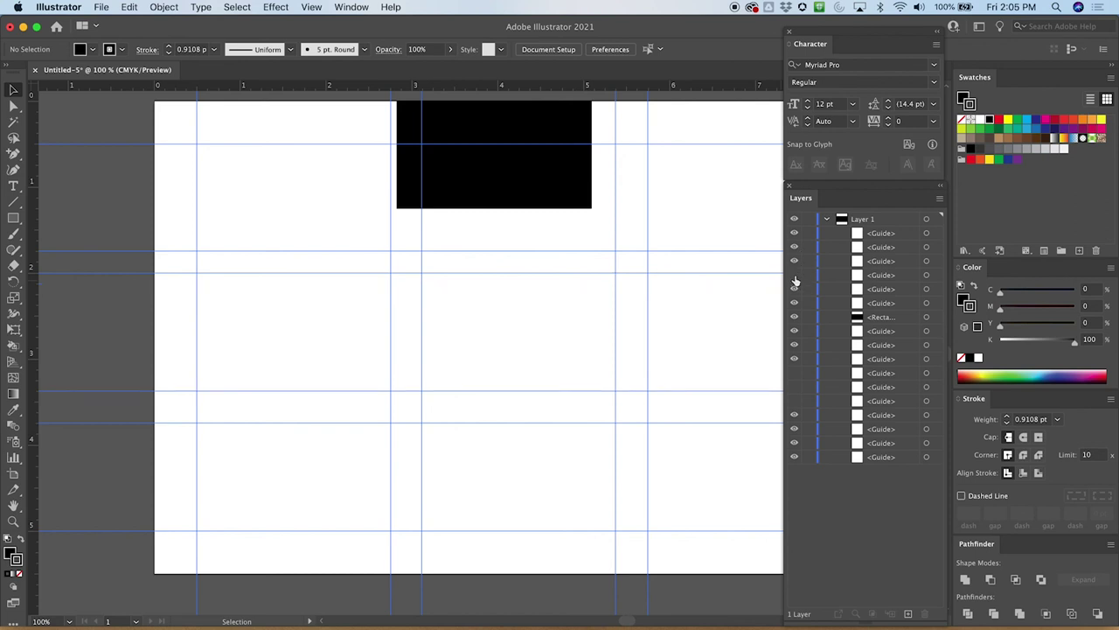
{"action": "left_click", "coordinate": [794, 275]}
{"action": "left_click", "coordinate": [795, 289]}
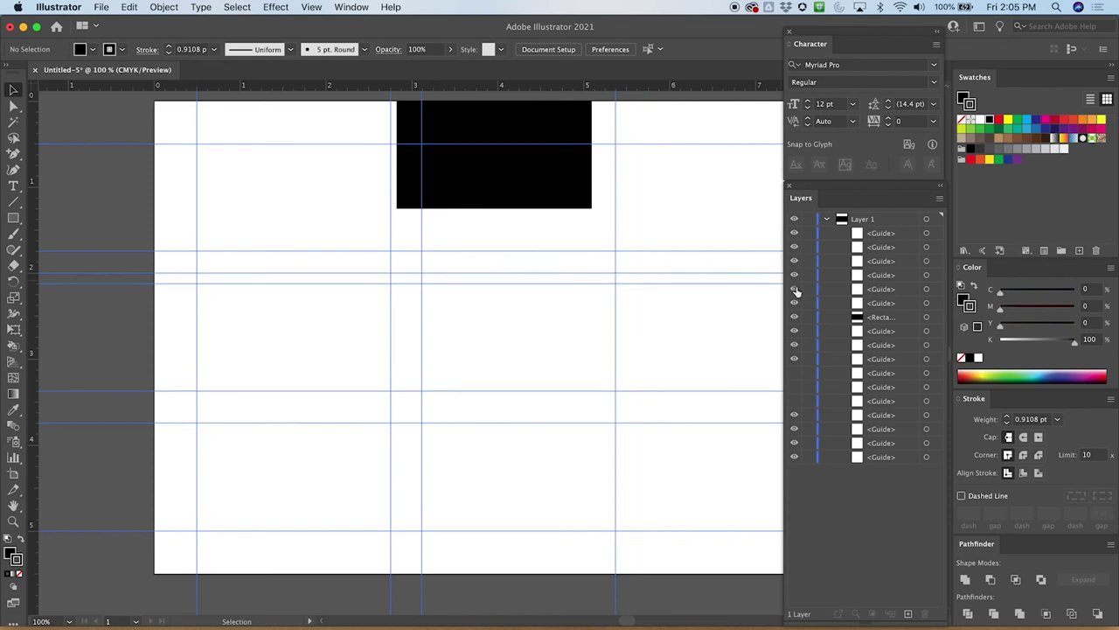
{"action": "left_click", "coordinate": [794, 289]}
{"action": "left_click", "coordinate": [794, 302]}
{"action": "left_click", "coordinate": [795, 302]}
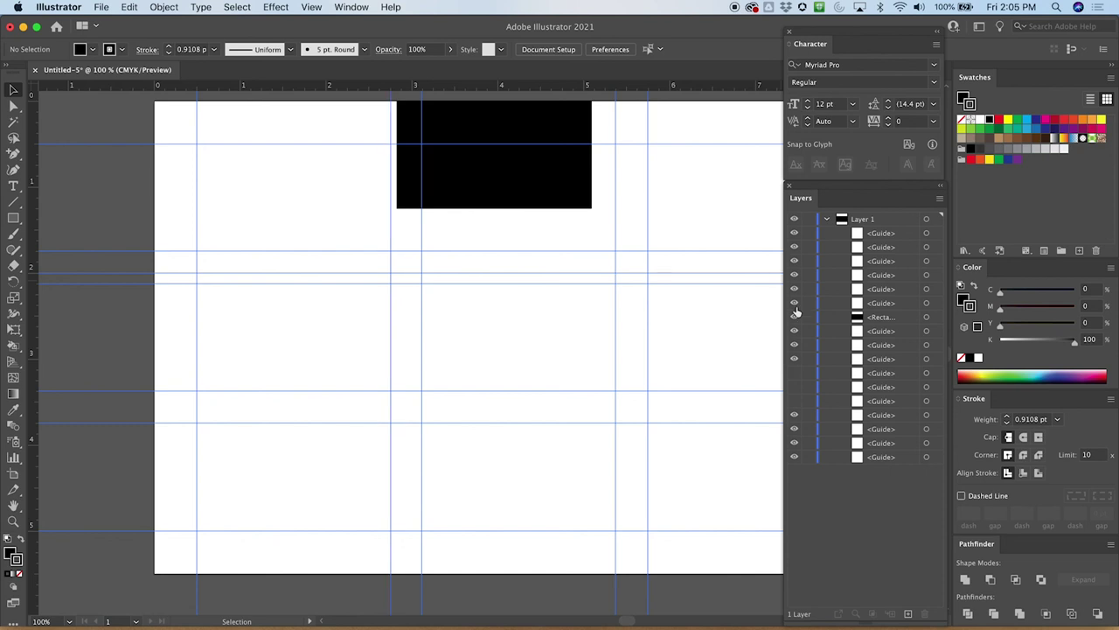
{"action": "left_click", "coordinate": [795, 317]}
{"action": "left_click", "coordinate": [794, 316]}
{"action": "left_click", "coordinate": [794, 330]}
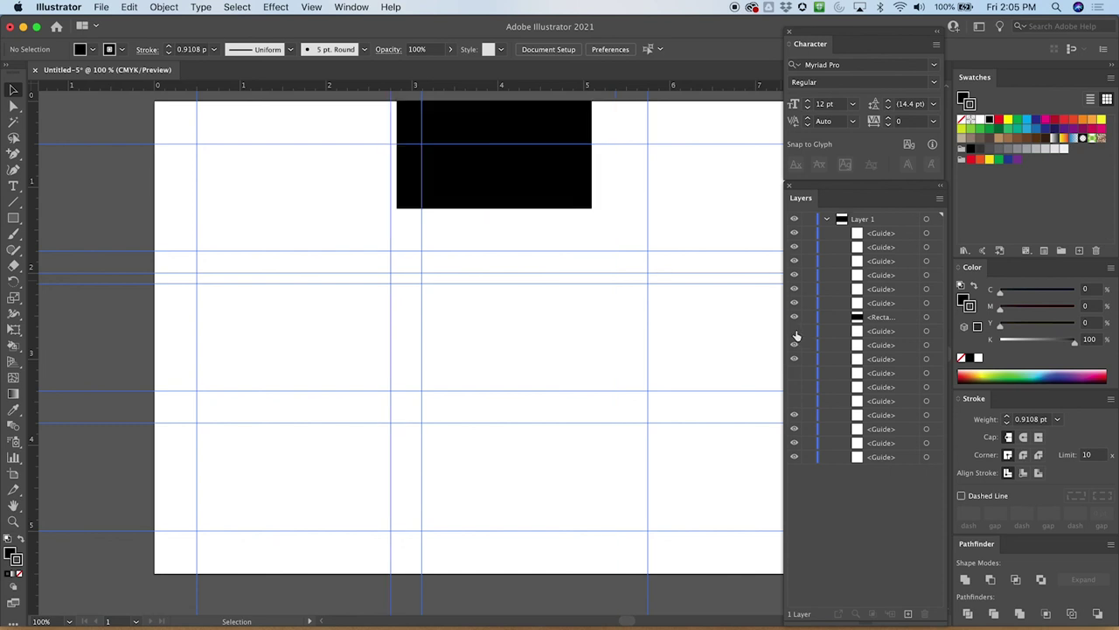
{"action": "left_click", "coordinate": [795, 330]}
{"action": "left_click", "coordinate": [795, 344]}
{"action": "left_click", "coordinate": [794, 344]}
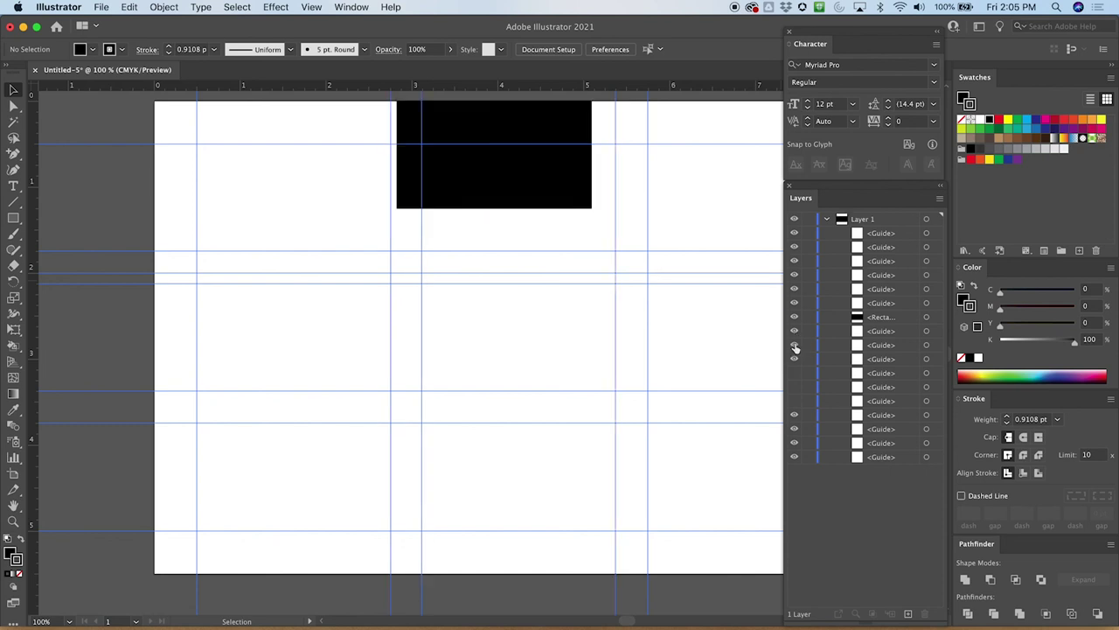
{"action": "left_click", "coordinate": [795, 358]}
{"action": "left_click", "coordinate": [795, 358]}
{"action": "left_click", "coordinate": [795, 358]}
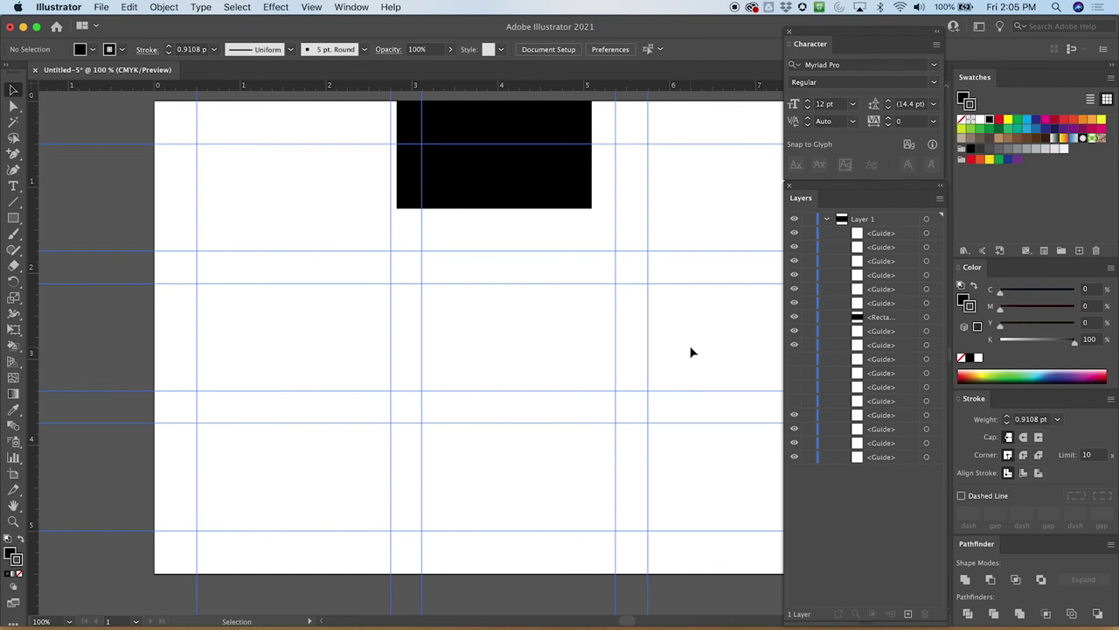
- Park the black rectangle on the pasteboard beyond the artboard's top-left corner, then return to 100% zoom
{"action": "key", "text": "super+minus"}
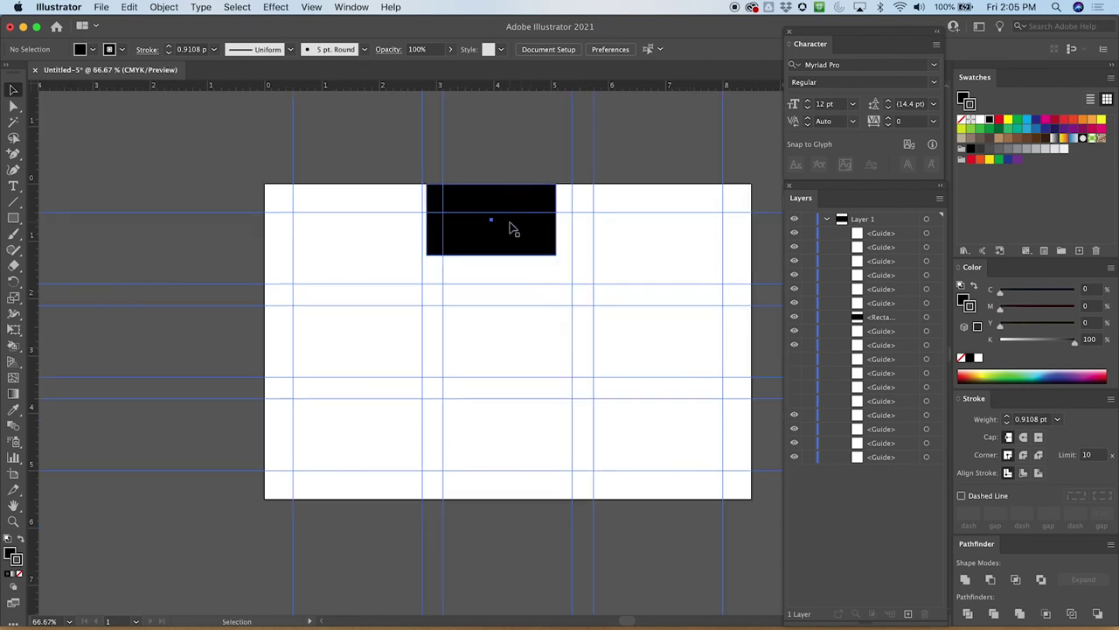
{"action": "left_click_drag", "start_coordinate": [513, 229], "coordinate": [192, 186]}
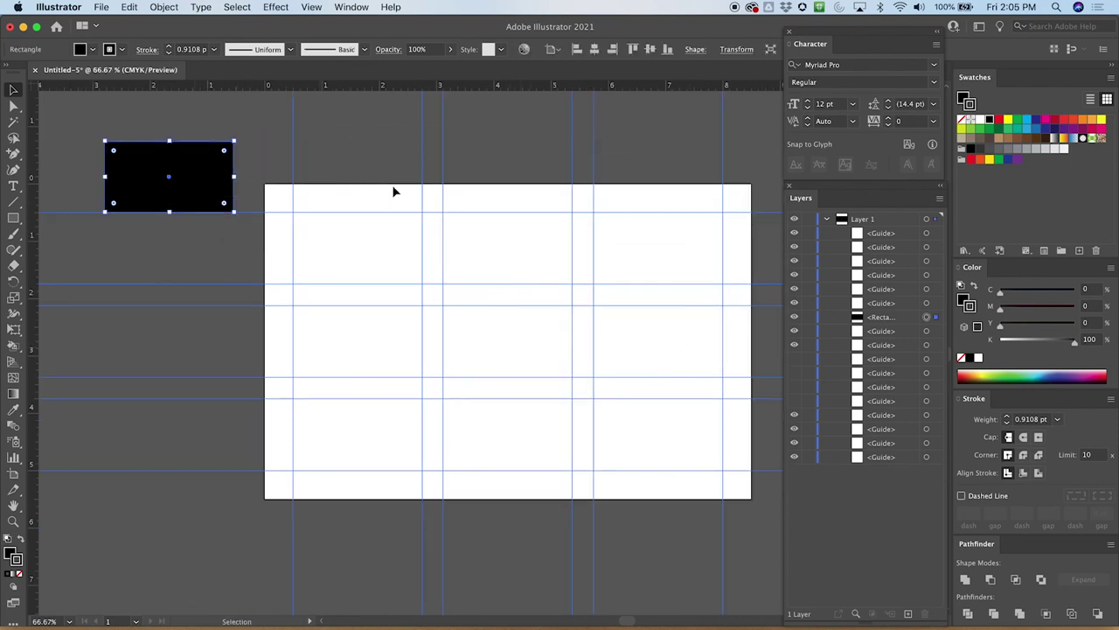
{"action": "scroll", "coordinate": [507, 236], "scroll_direction": "right", "scroll_amount": 3}
{"action": "scroll", "coordinate": [508, 237], "scroll_direction": "down", "scroll_amount": 2}
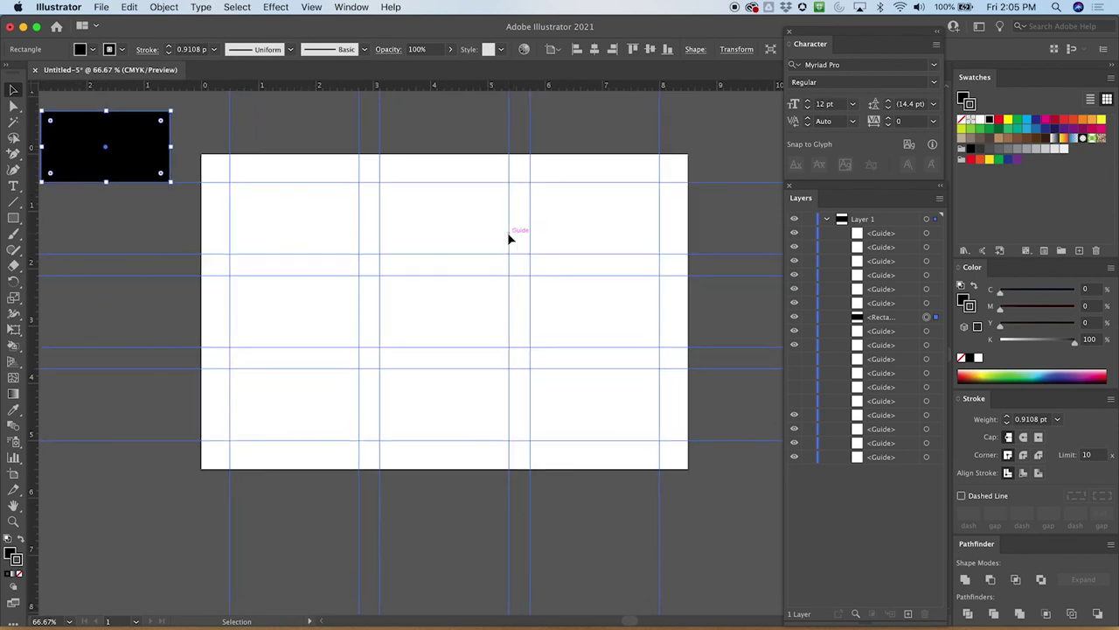
{"action": "scroll", "coordinate": [510, 237], "scroll_direction": "left", "scroll_amount": 2}
{"action": "scroll", "coordinate": [510, 237], "scroll_direction": "down", "scroll_amount": 1}
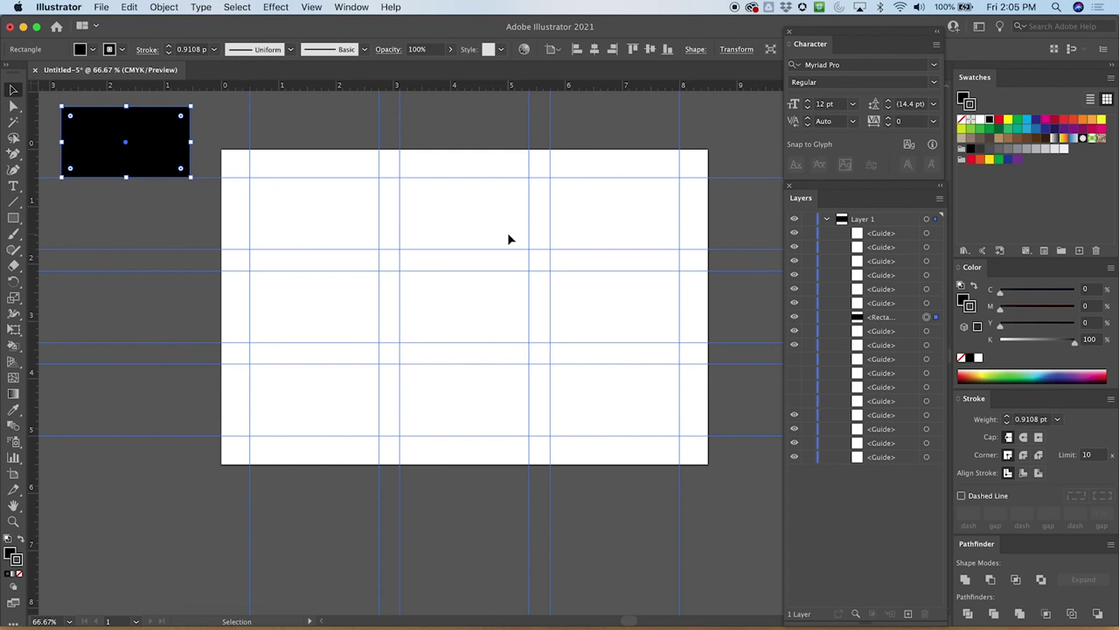
{"action": "key", "text": "super+1"}
{"action": "scroll", "coordinate": [508, 235], "scroll_direction": "right", "scroll_amount": 15}
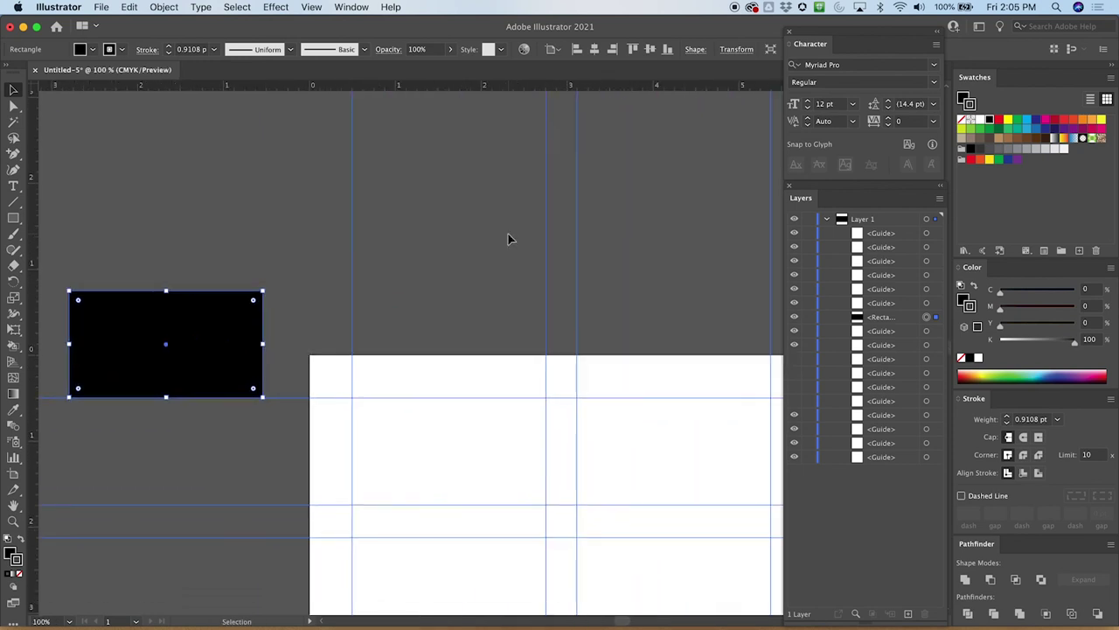
{"action": "scroll", "coordinate": [508, 234], "scroll_direction": "down", "scroll_amount": 10}
{"action": "scroll", "coordinate": [508, 235], "scroll_direction": "left", "scroll_amount": 2}
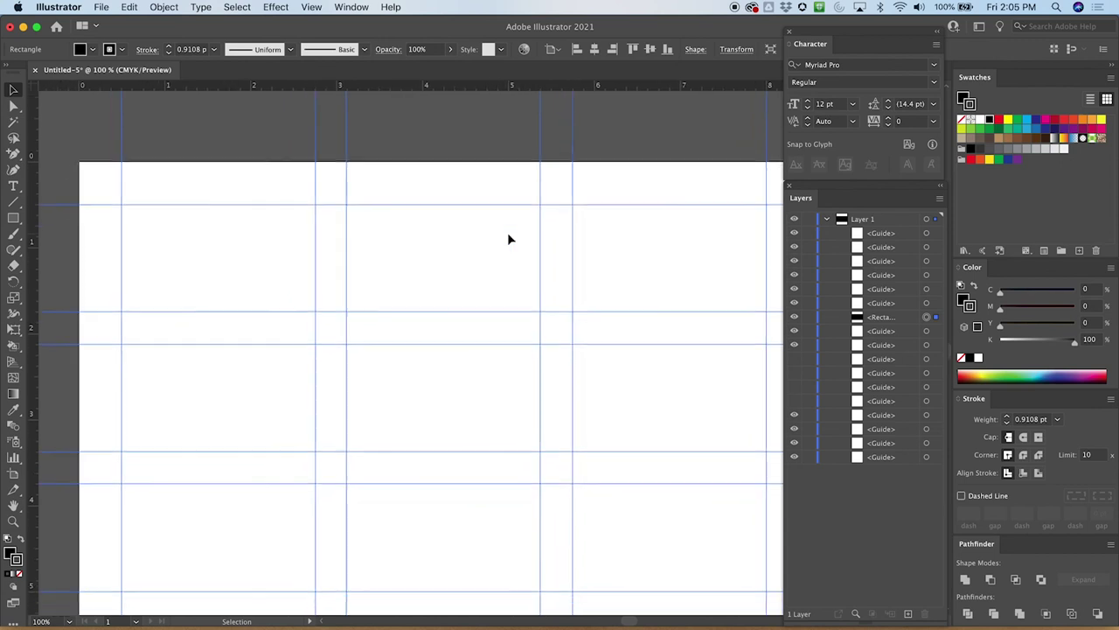
{"action": "scroll", "coordinate": [510, 238], "scroll_direction": "down", "scroll_amount": 2}
{"action": "scroll", "coordinate": [509, 239], "scroll_direction": "right", "scroll_amount": 1}
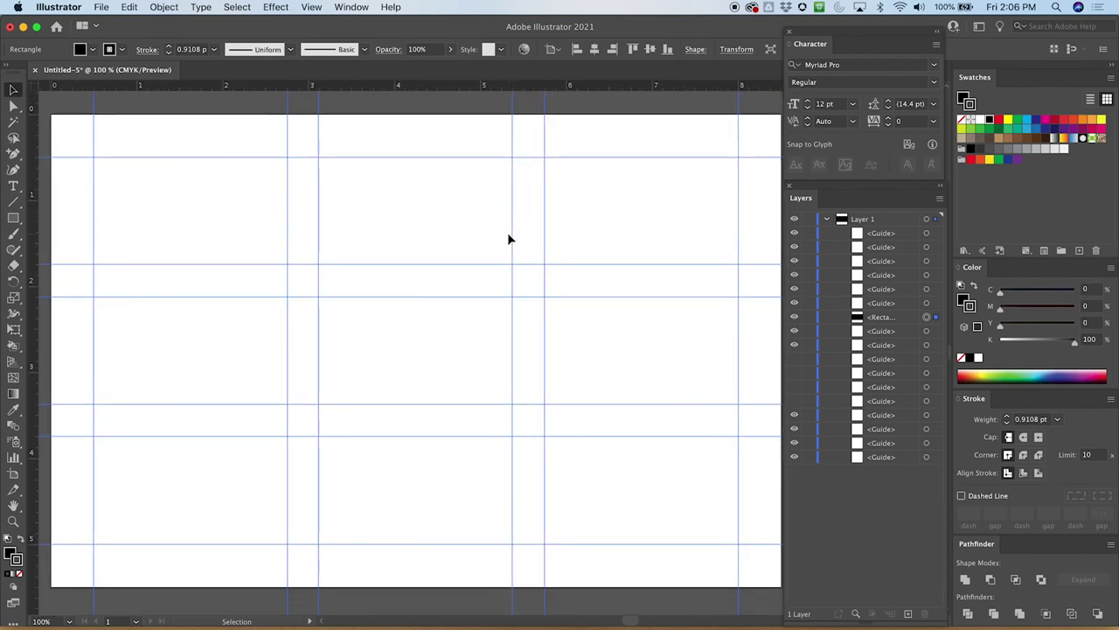